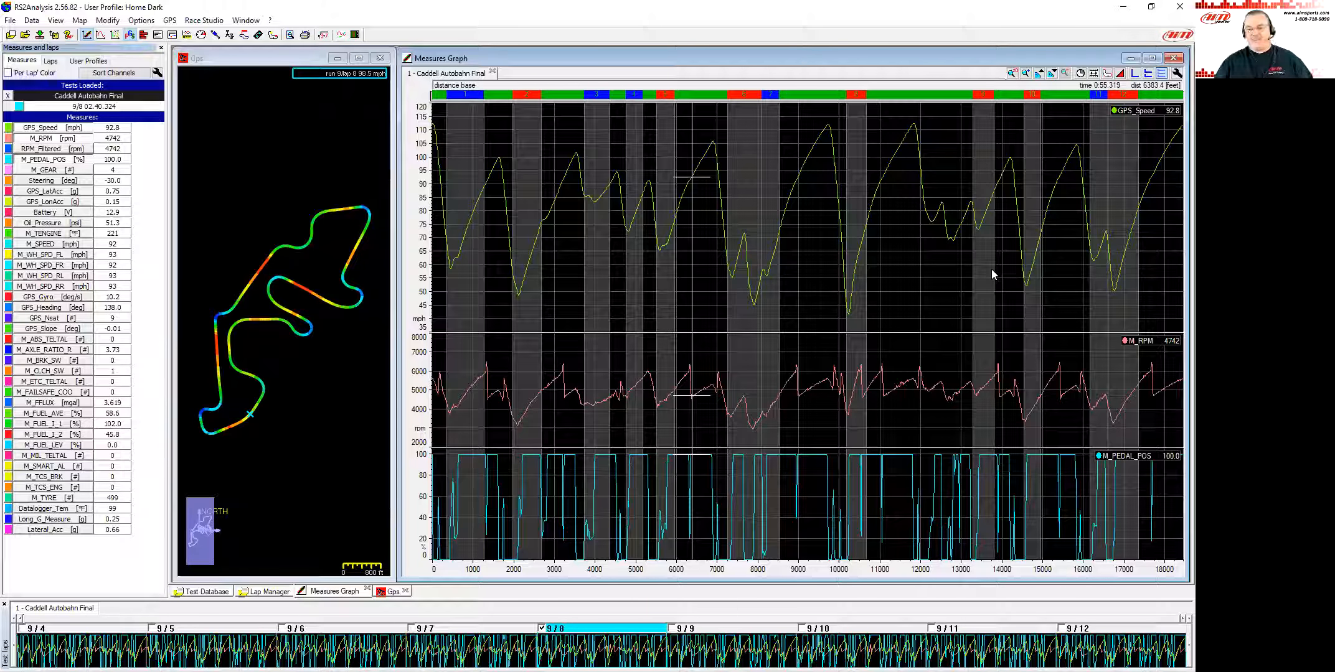
# Step: Examine the minimum, maximum and average of GPS_Speed and M_RPM on the graph, with the cursor near the 9700 ft speed peak
pyautogui.moveTo(842, 307); pyautogui.dragTo(828, 296)
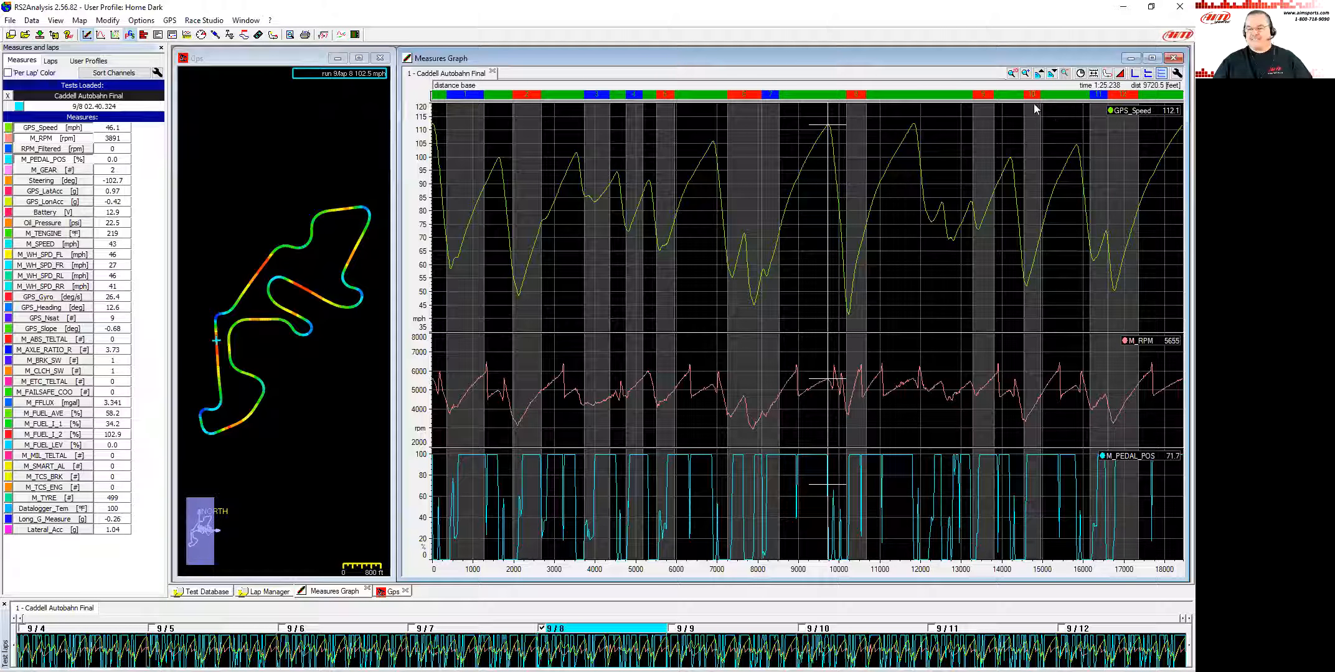
pyautogui.press('space')
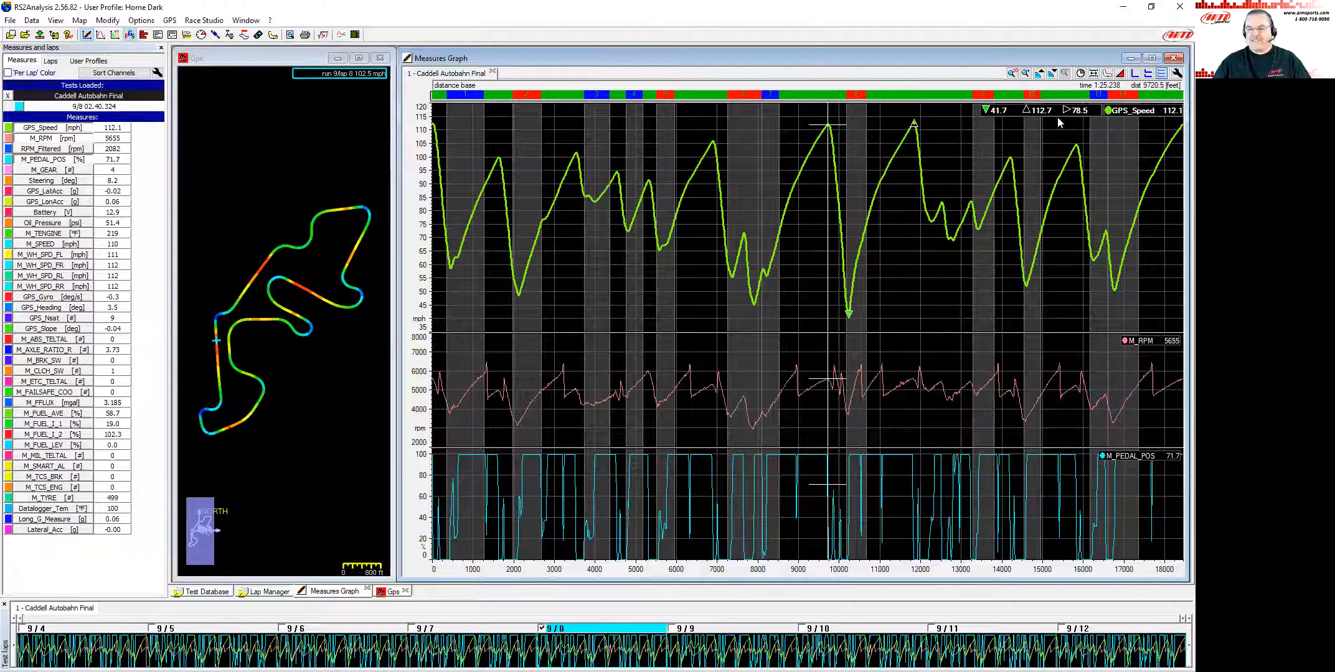
pyautogui.click(1114, 112)
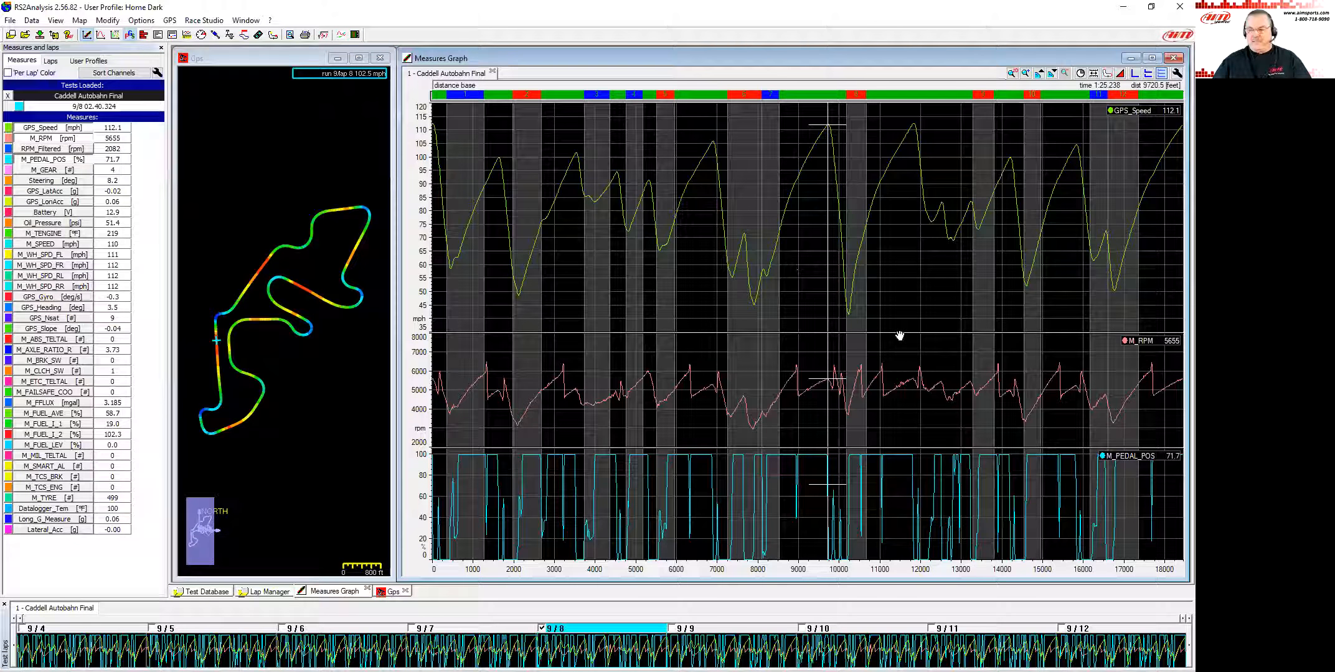
pyautogui.click(1023, 377)
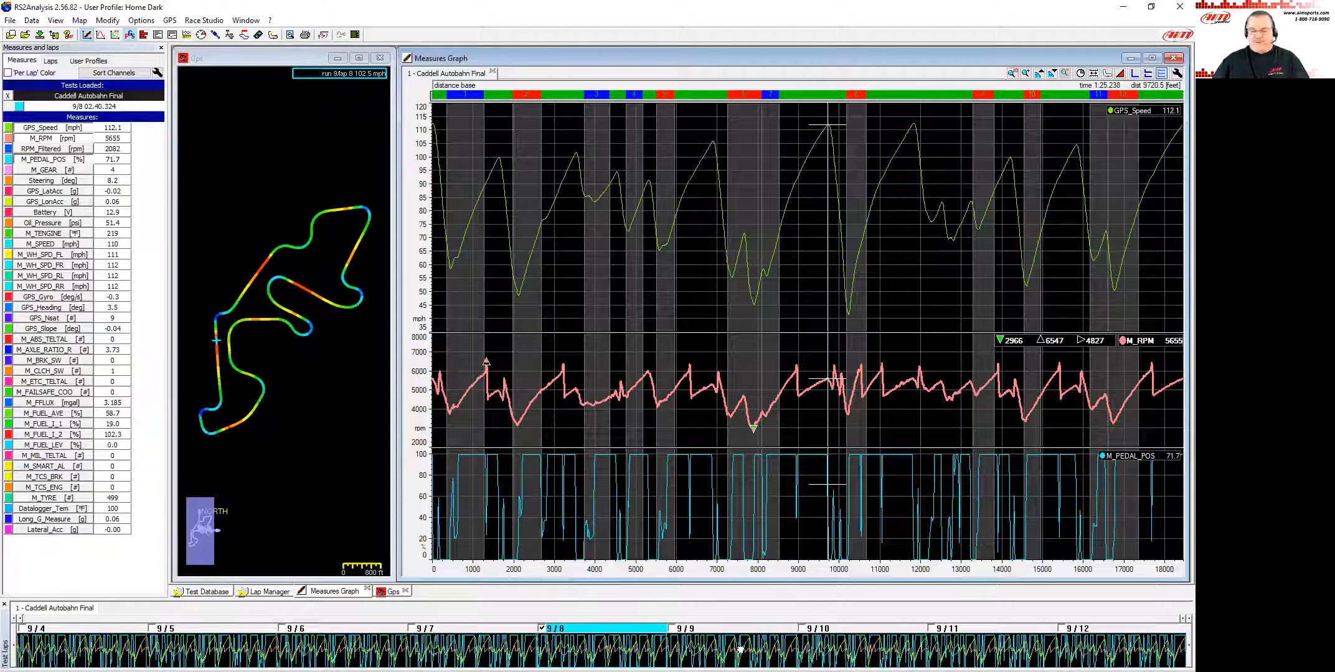
# Step: Display lap 9/10 in the measures graph and place the cursor at about 6047 feet
pyautogui.click(838, 641)
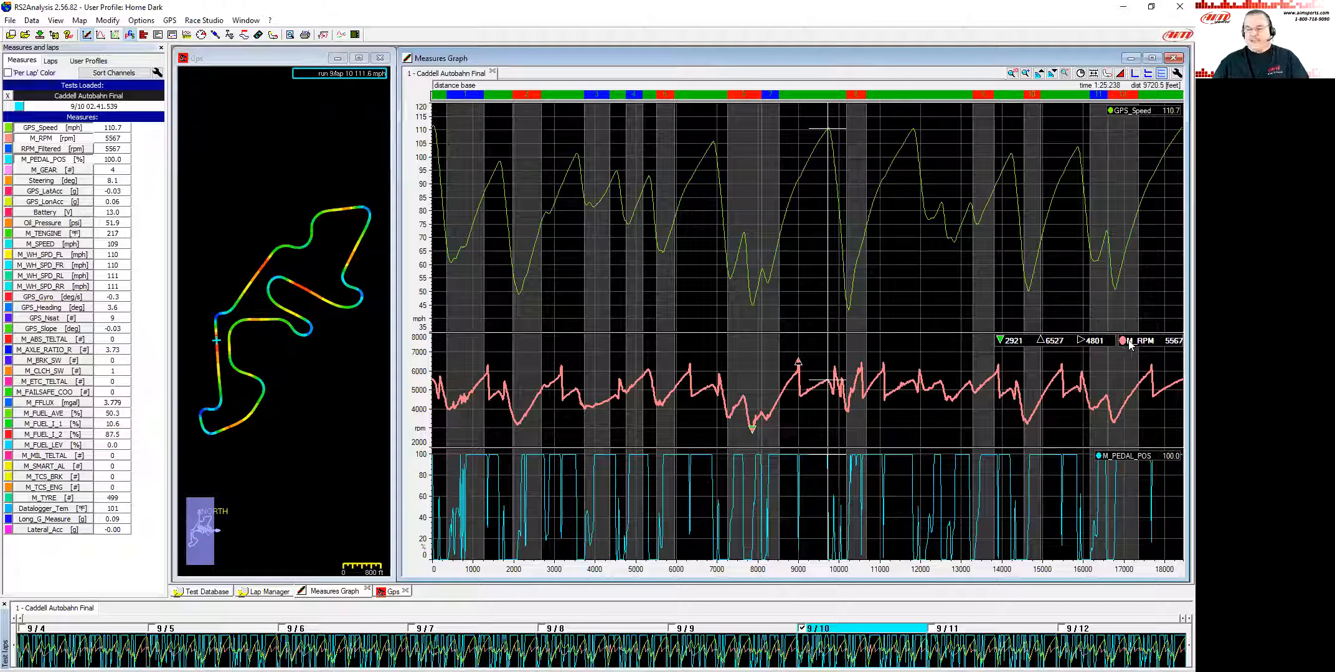
pyautogui.click(689, 172)
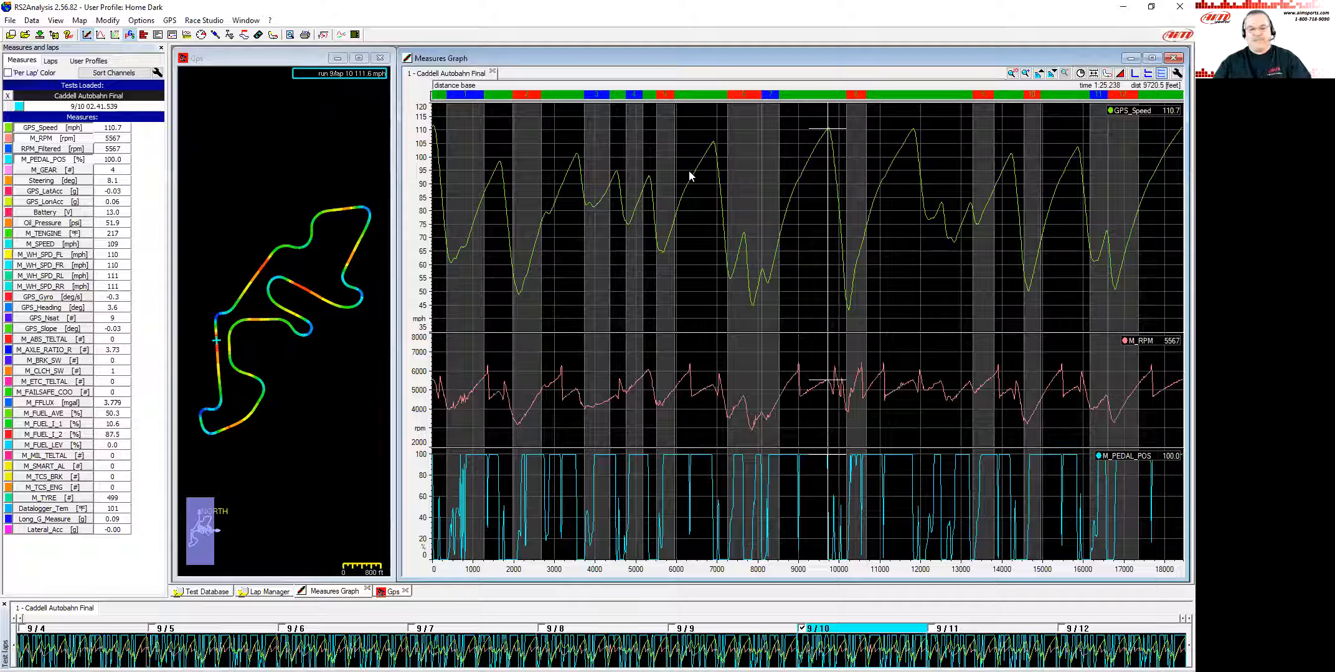
pyautogui.click(678, 221)
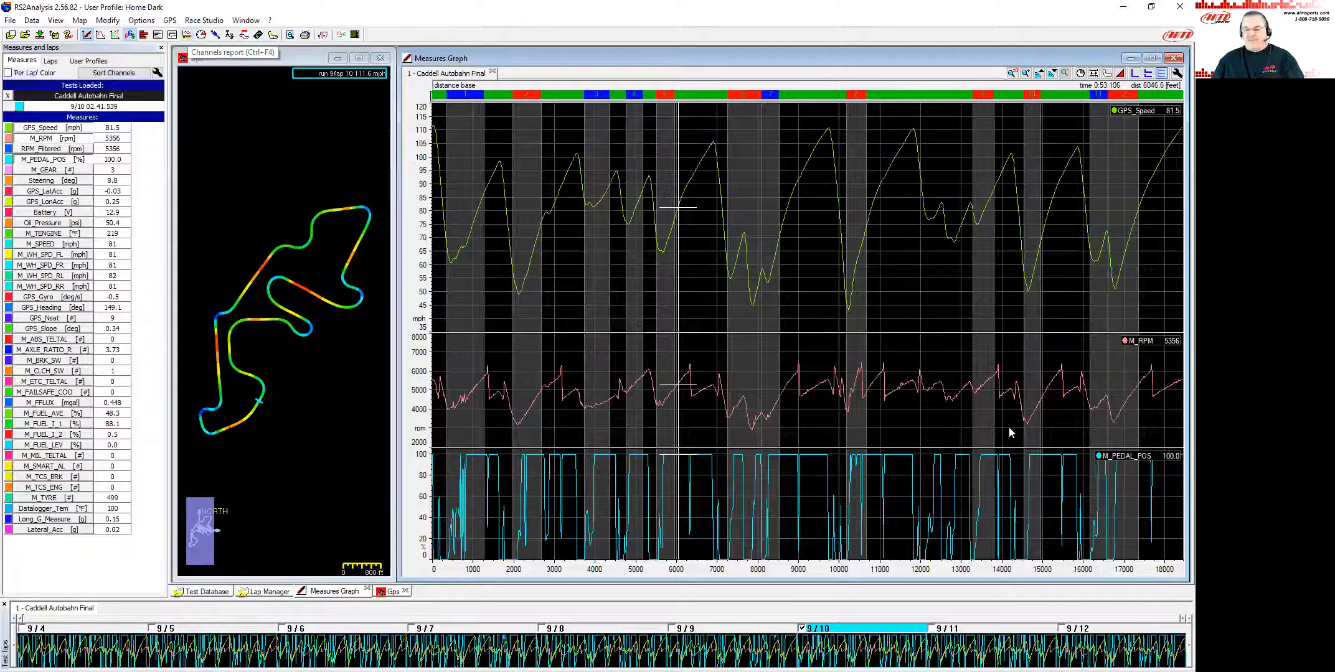
# Step: Bring up the Channels report for the loaded Caddell Autobahn Final test
pyautogui.hotkey('ctrl', 'F4')
pyautogui.moveTo(1003, 427); pyautogui.dragTo(1111, 506)
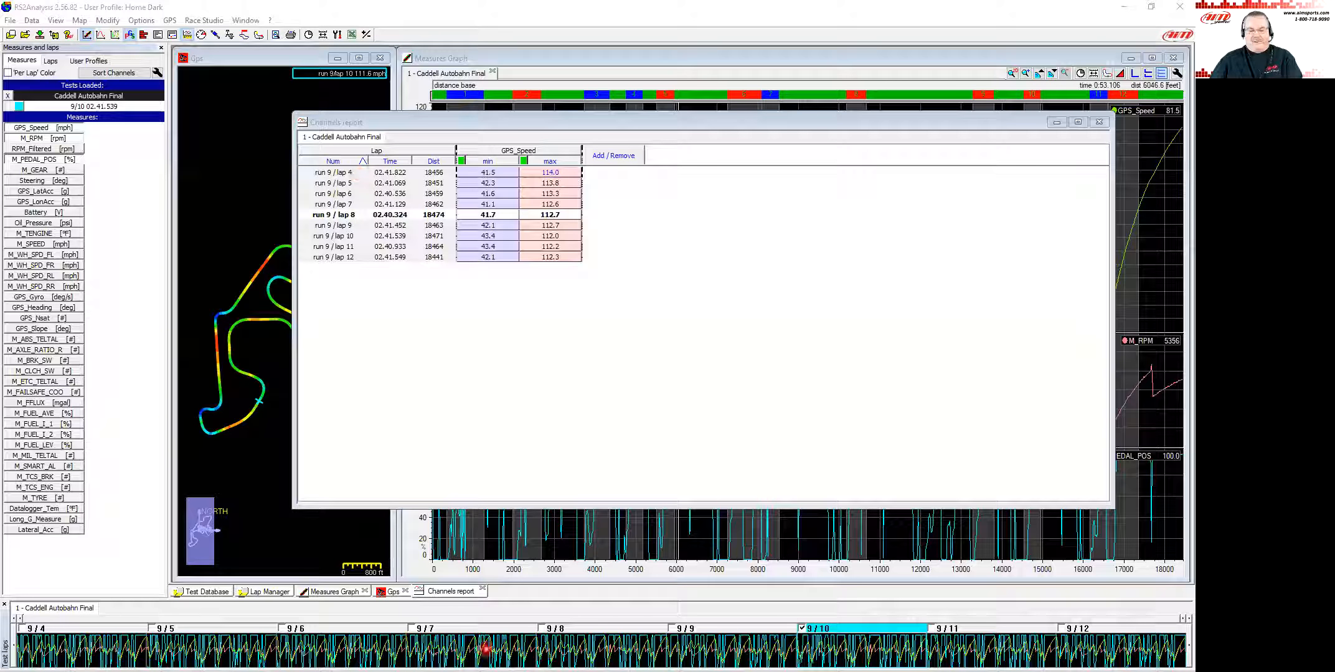
# Step: Enable laps 9/1, 9/2, 9/3 and 9/13 in the Lap Manager
pyautogui.click(283, 593)
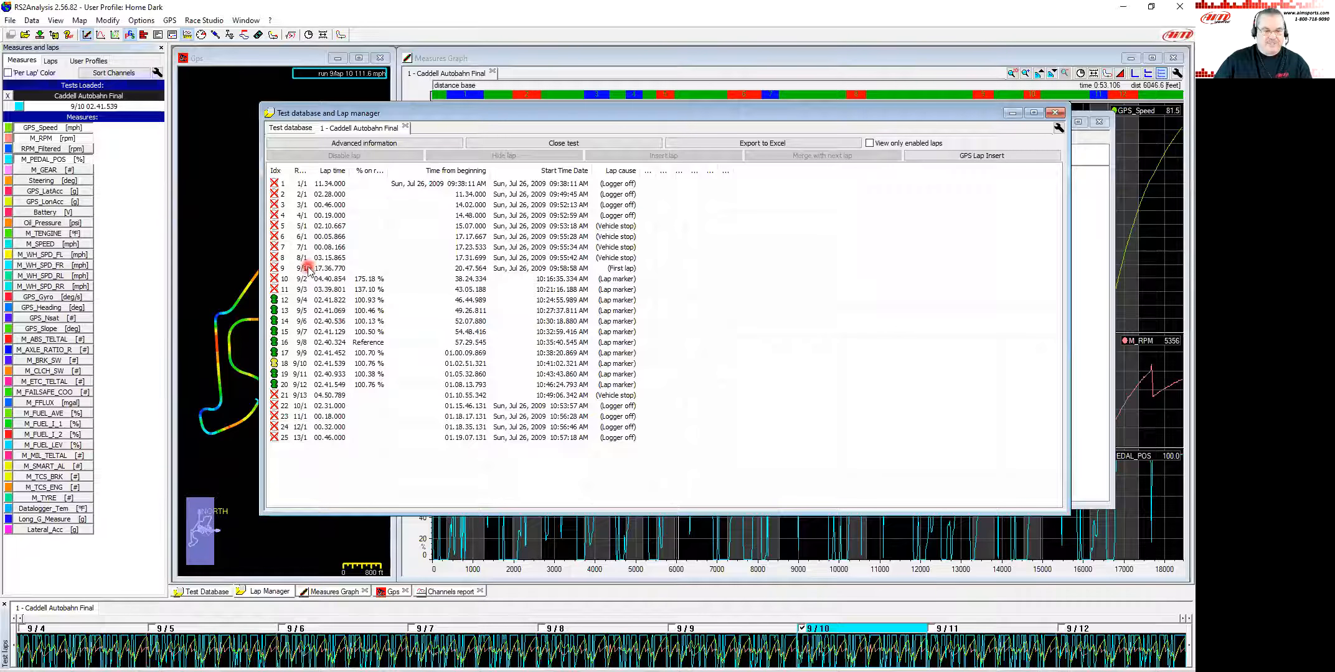
pyautogui.click(305, 269)
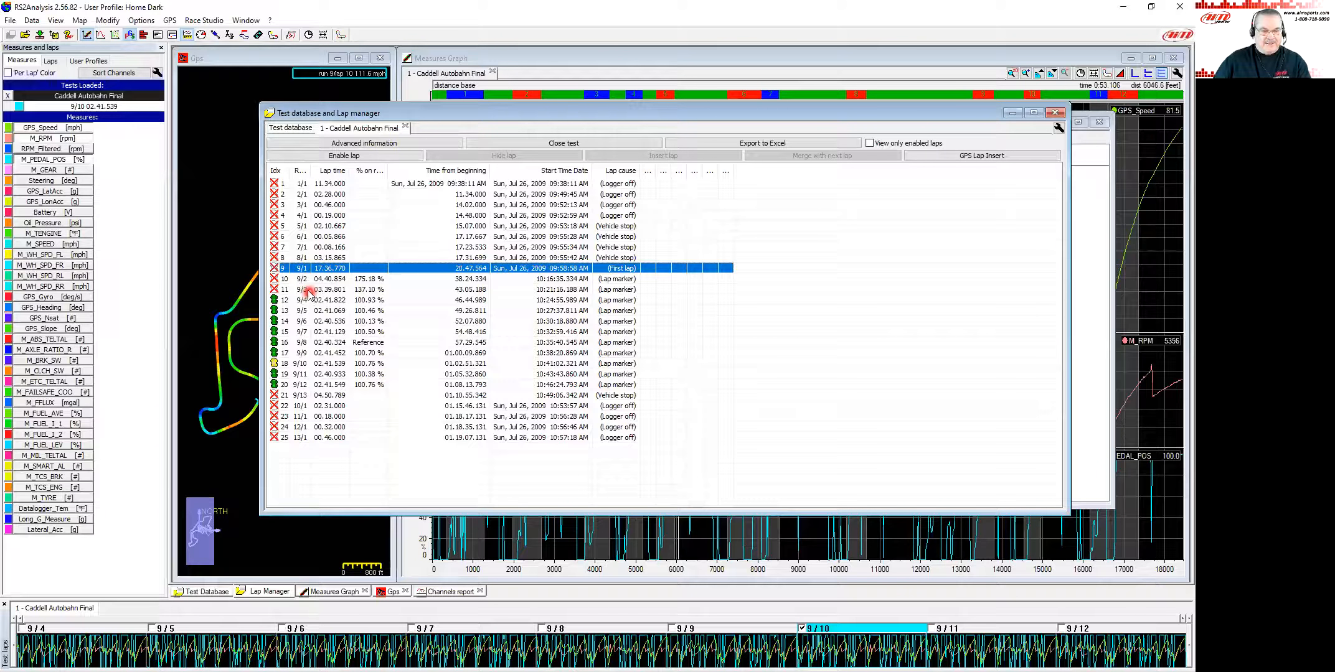
pyautogui.doubleClick(308, 290)
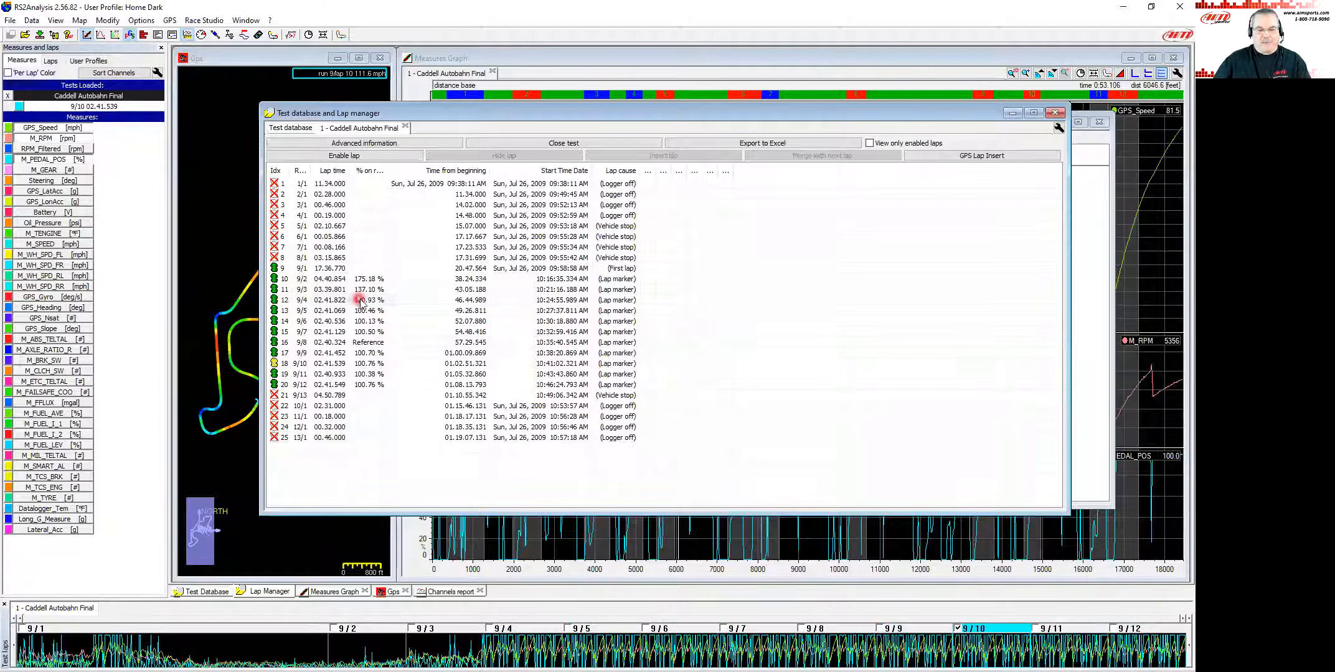
pyautogui.click(328, 396)
pyautogui.rightClick(329, 397)
pyautogui.click(339, 405)
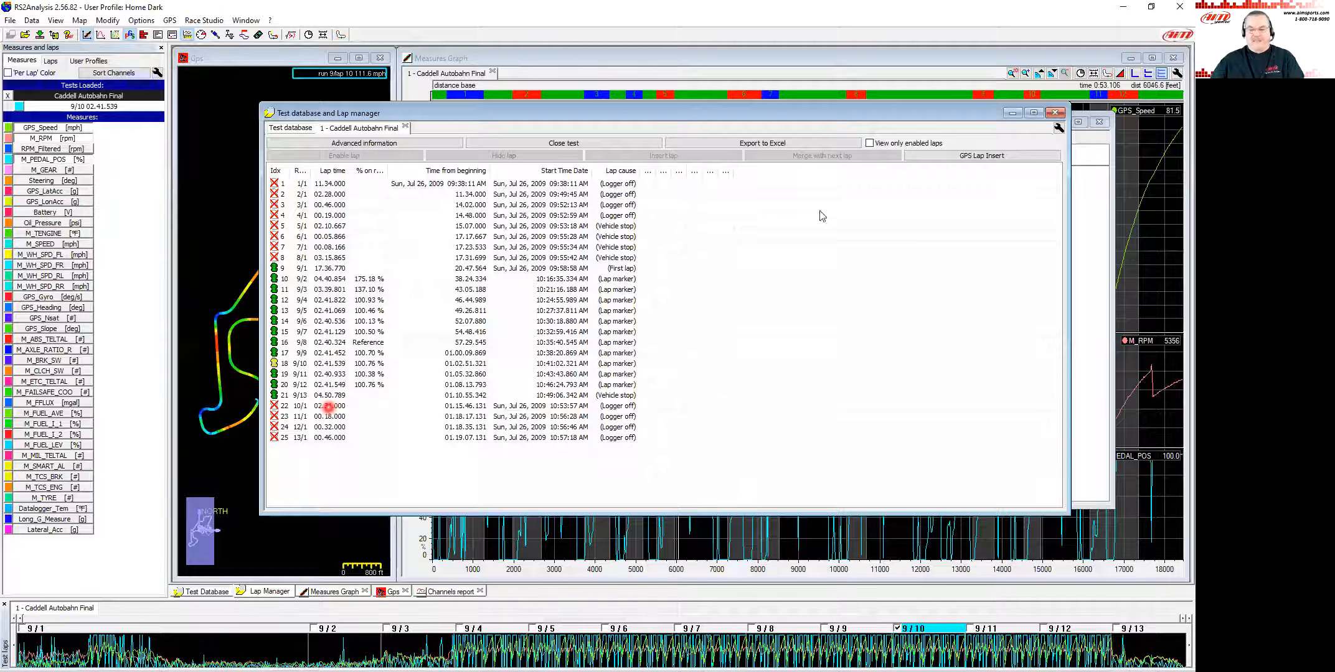
# Step: Compare the laps listed in the Channels report with the enabled laps in the Lap Manager
pyautogui.click(1104, 443)
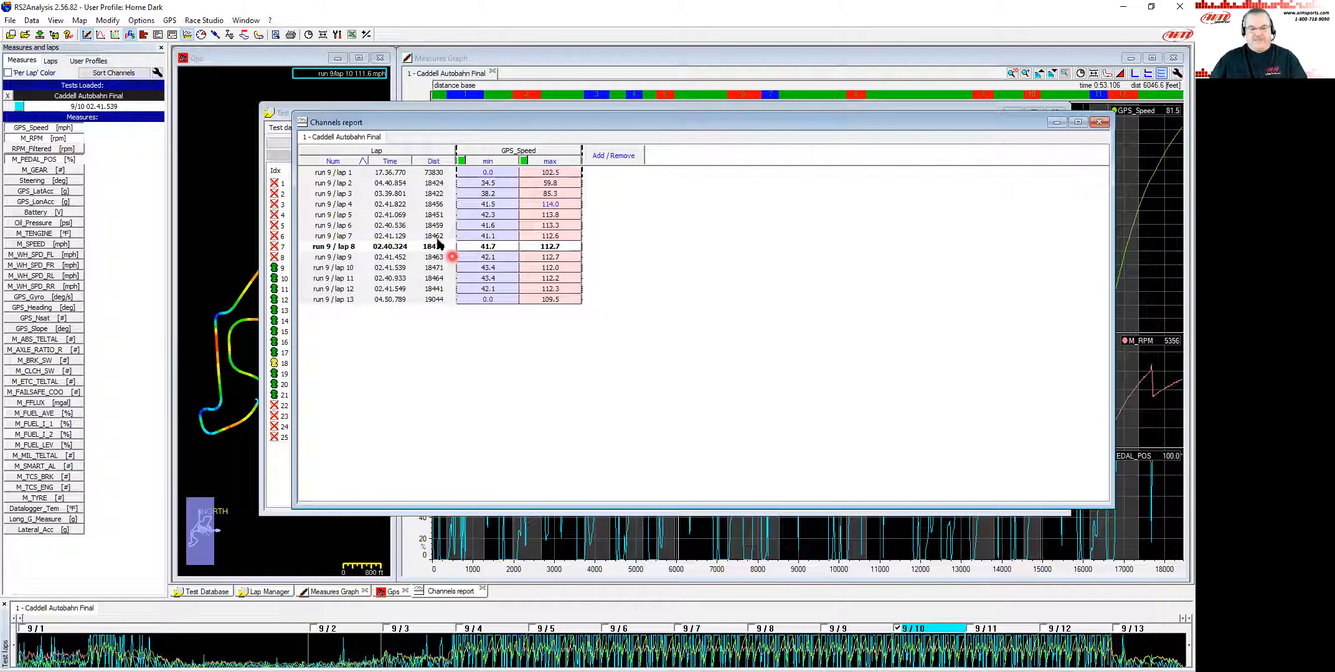
pyautogui.click(287, 120)
pyautogui.click(314, 122)
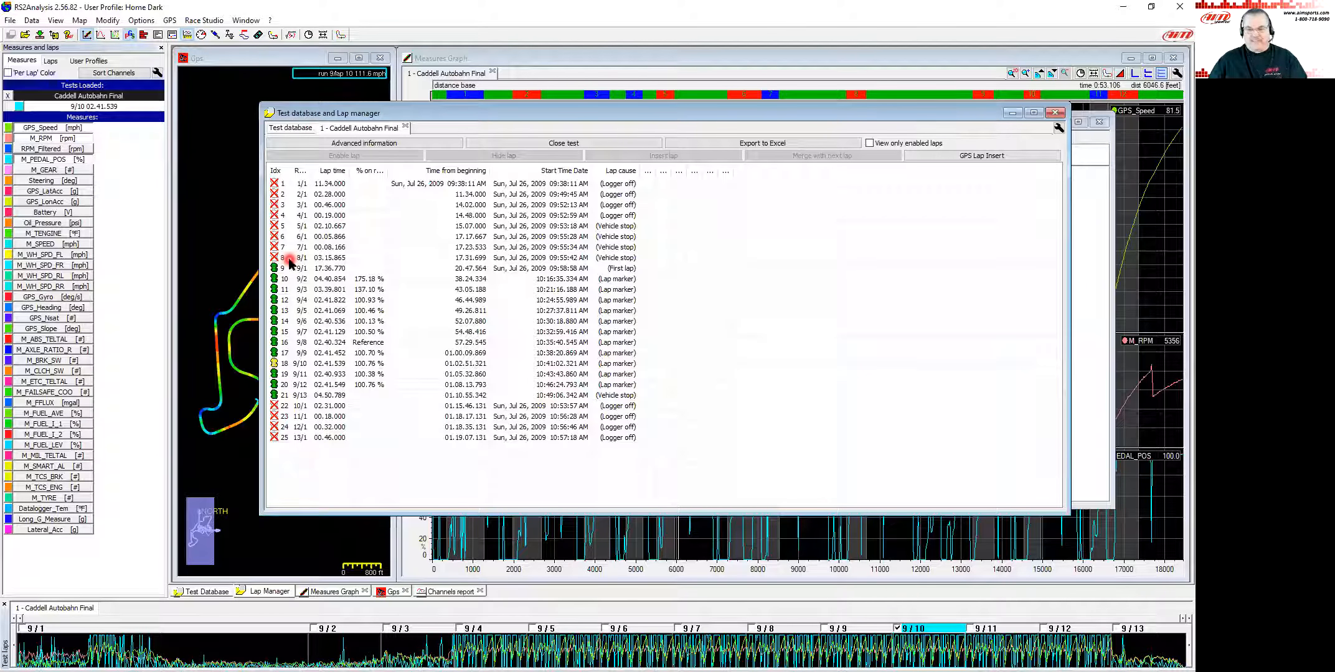
pyautogui.click(1084, 429)
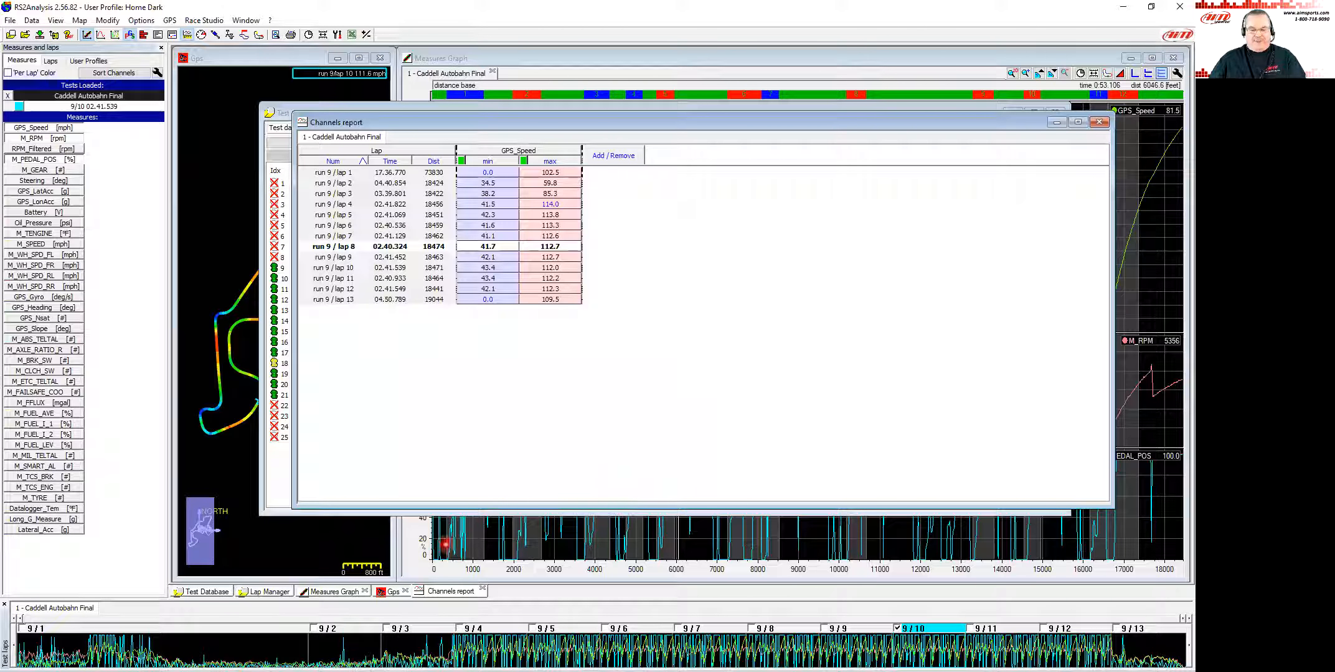
# Step: Disable laps 9/1, 9/2, 9/3 and 9/13 in the test laps strip, repositioning the Channels report window
pyautogui.rightClick(153, 645)
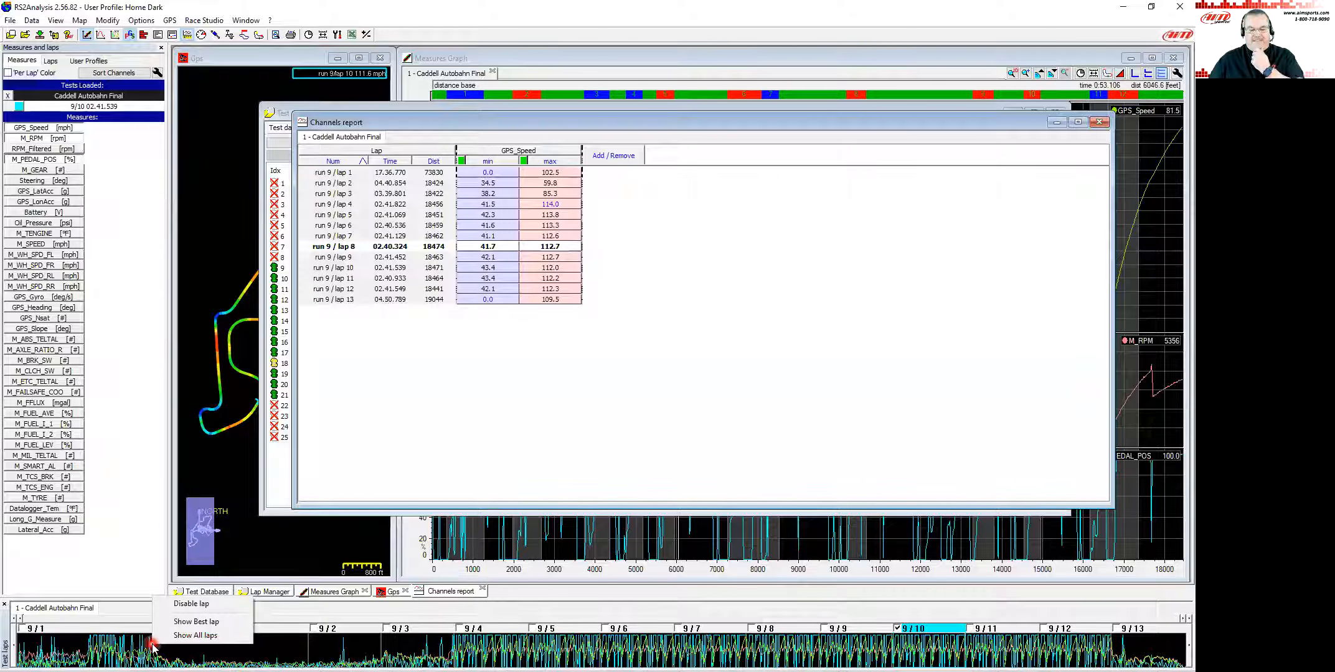
pyautogui.click(205, 606)
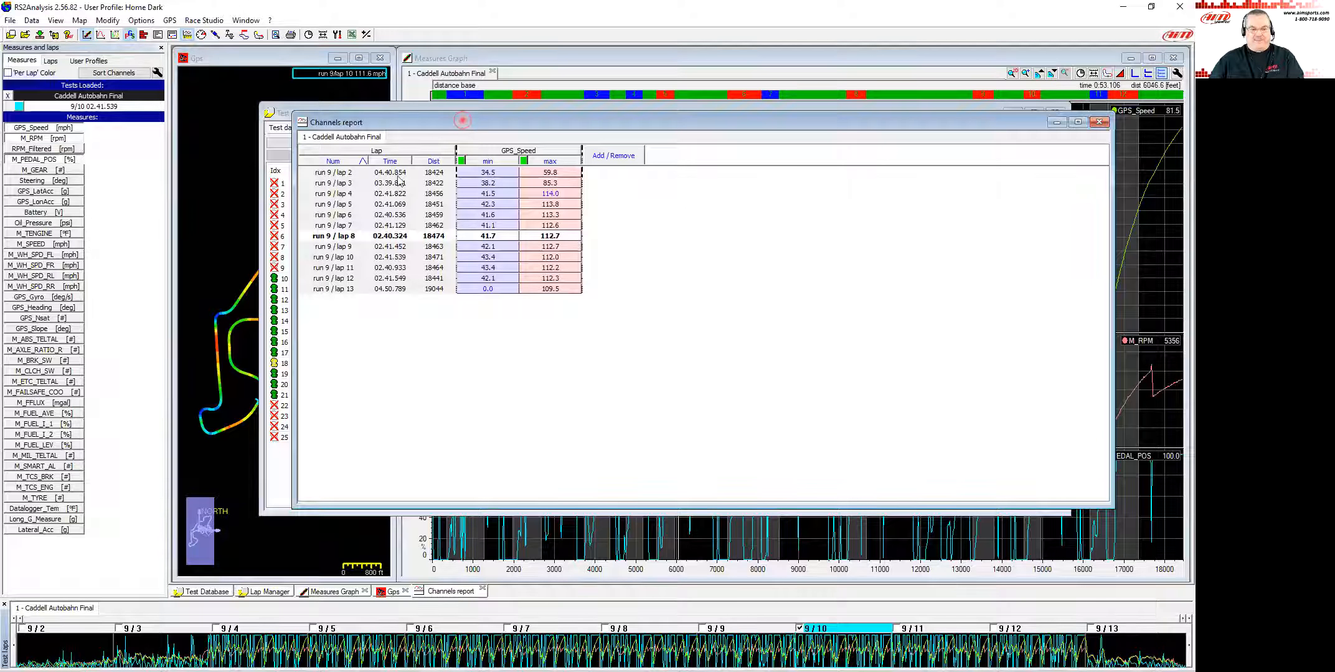
pyautogui.moveTo(462, 121); pyautogui.dragTo(422, 116)
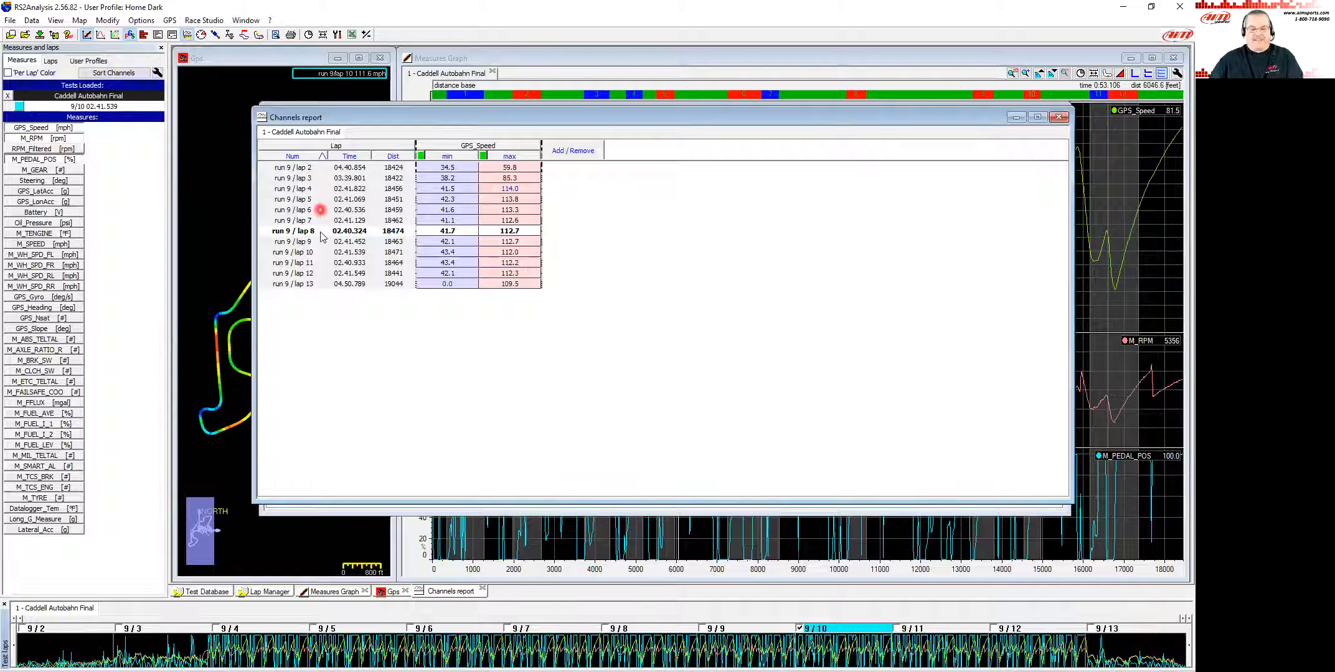
pyautogui.click(65, 648)
pyautogui.rightClick(65, 648)
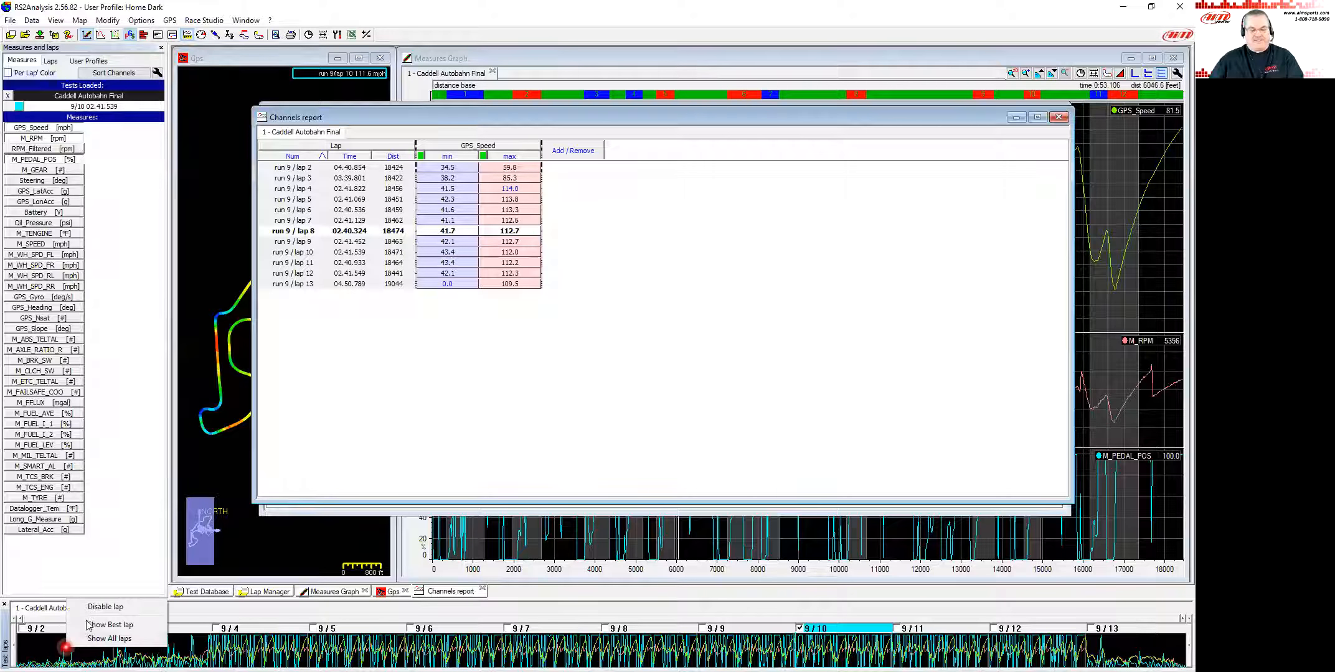
pyautogui.click(97, 608)
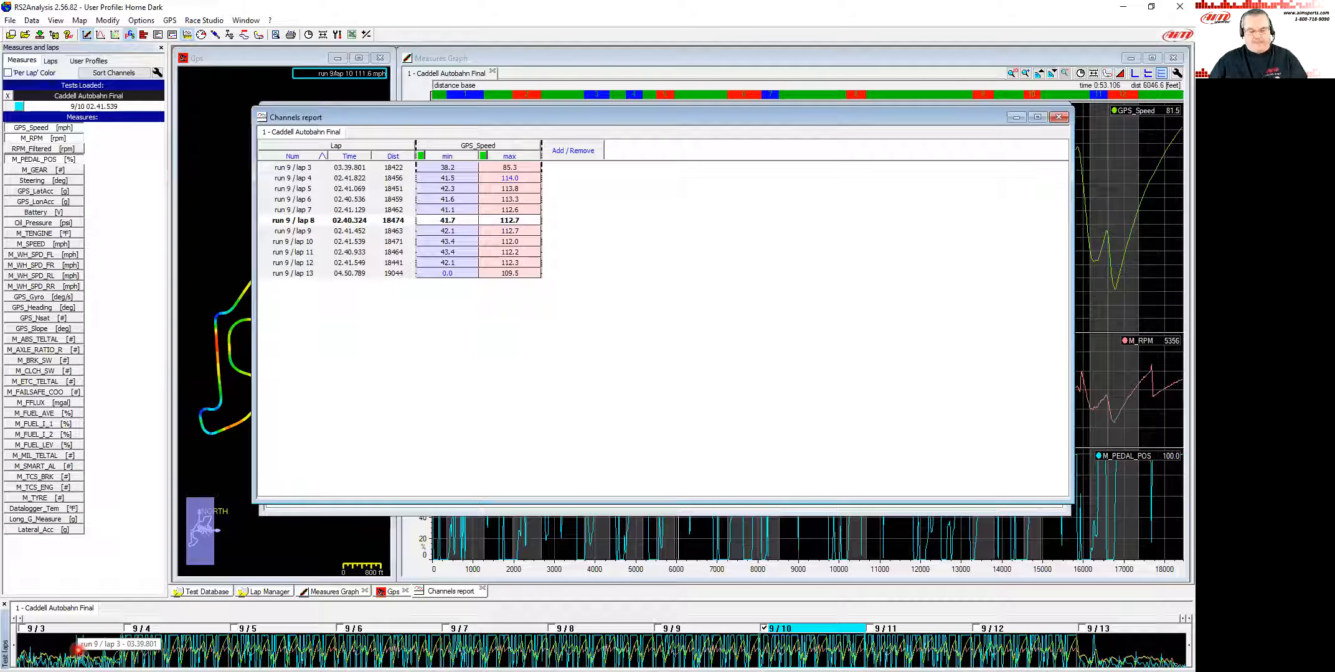
pyautogui.rightClick(77, 648)
pyautogui.click(107, 603)
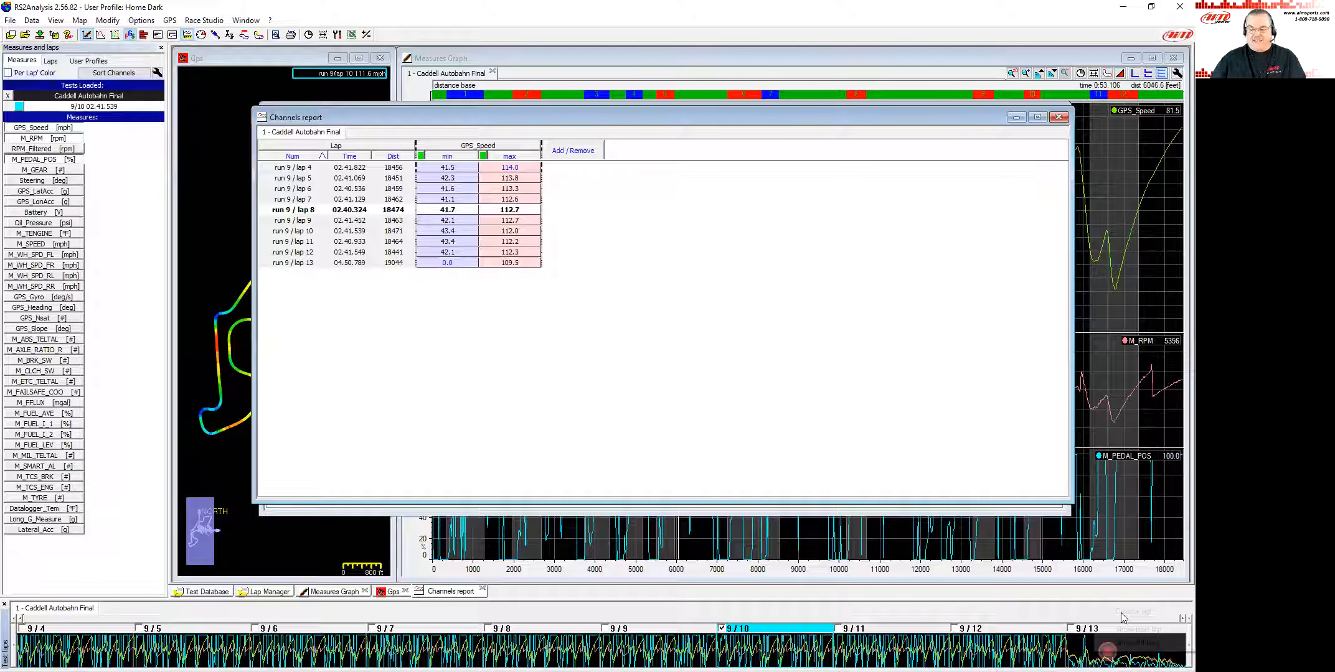
pyautogui.click(1123, 618)
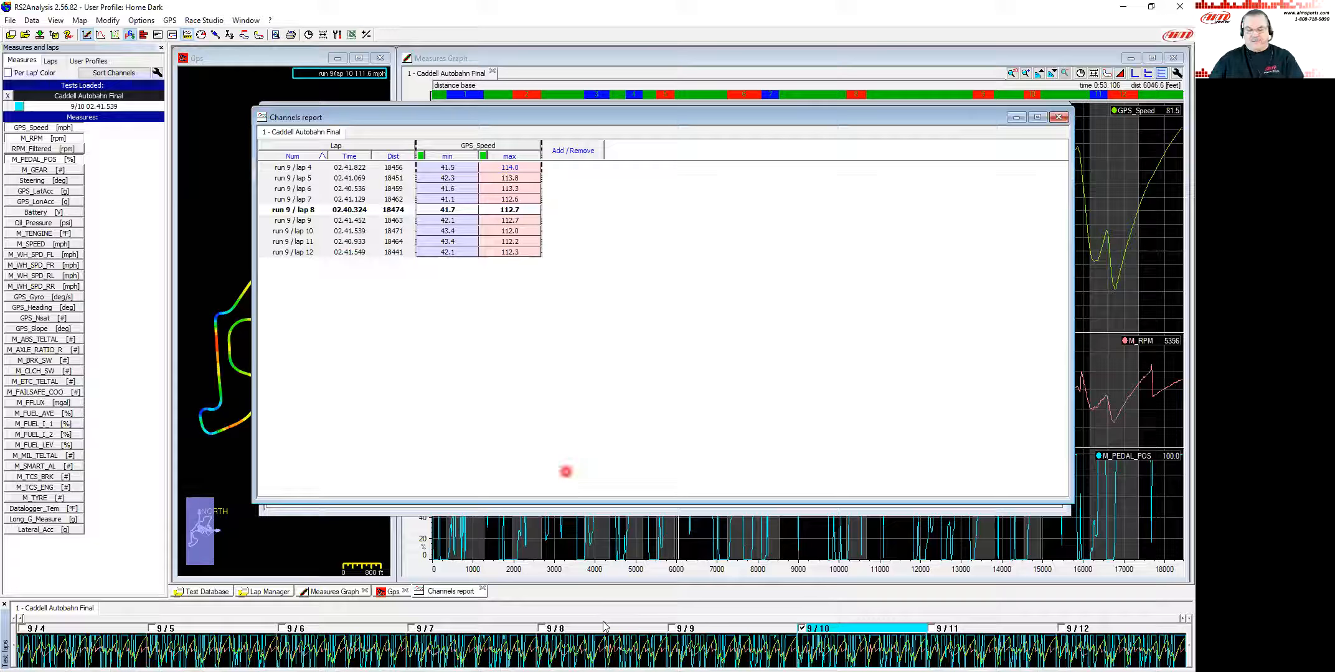
# Step: Show the best lap of the test from the test laps strip
pyautogui.rightClick(734, 647)
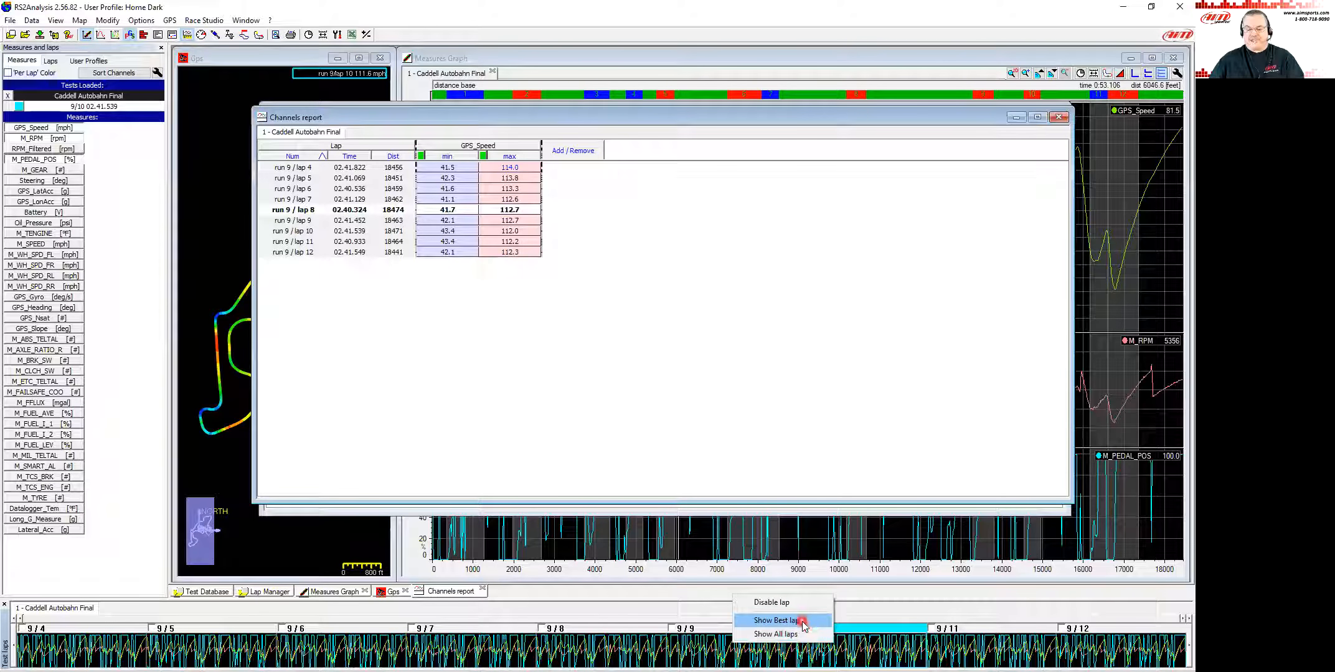
pyautogui.click(794, 622)
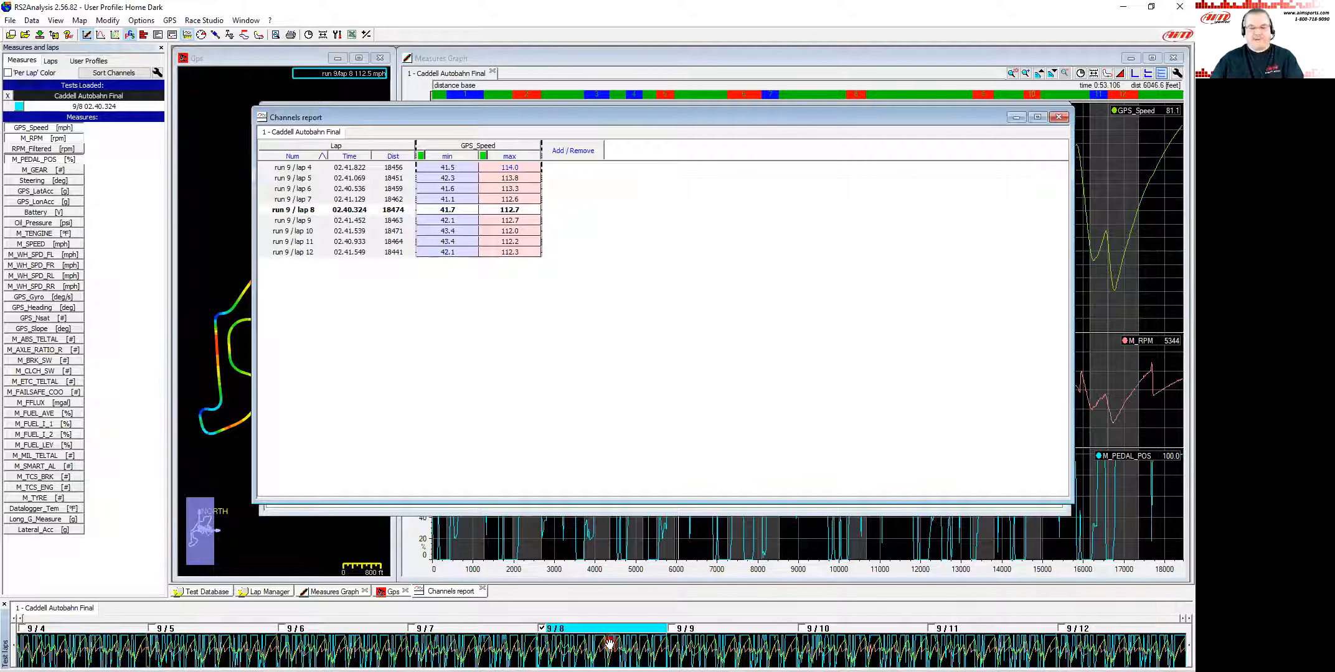
pyautogui.rightClick(697, 648)
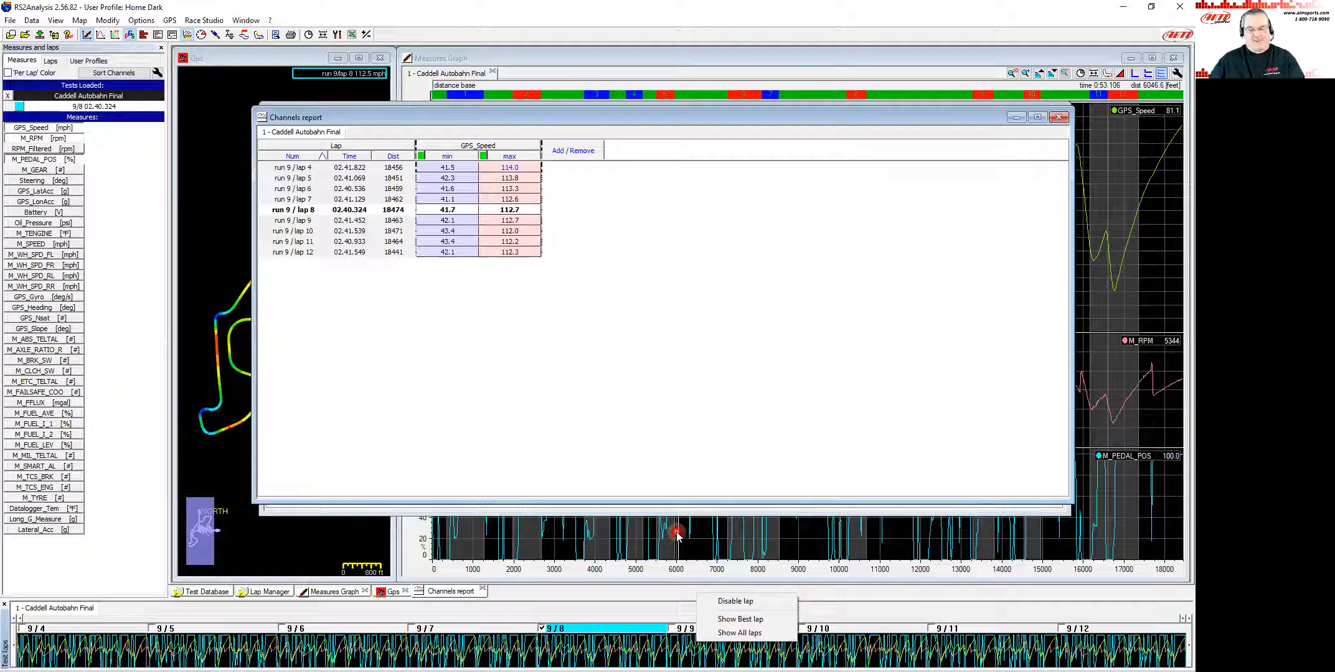
pyautogui.click(650, 117)
pyautogui.click(481, 214)
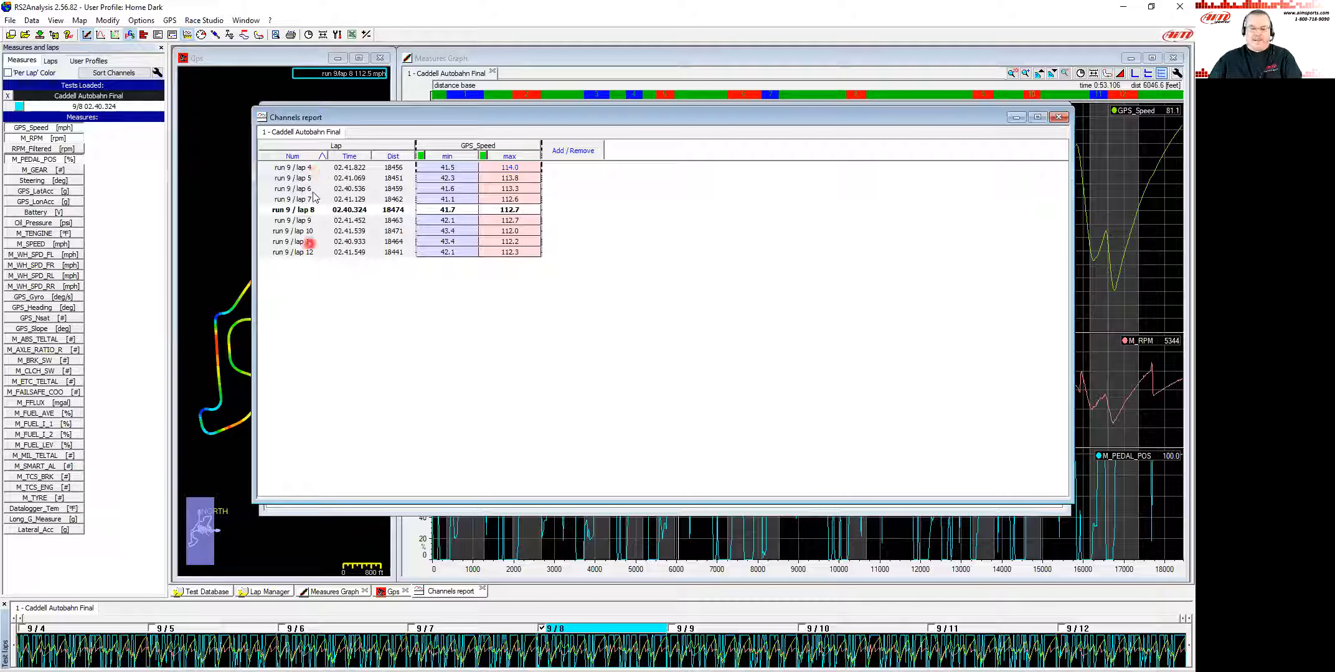
# Step: Sort the Channels report by lap number, lap time and distance in turn, ending with ascending lap number
pyautogui.click(293, 157)
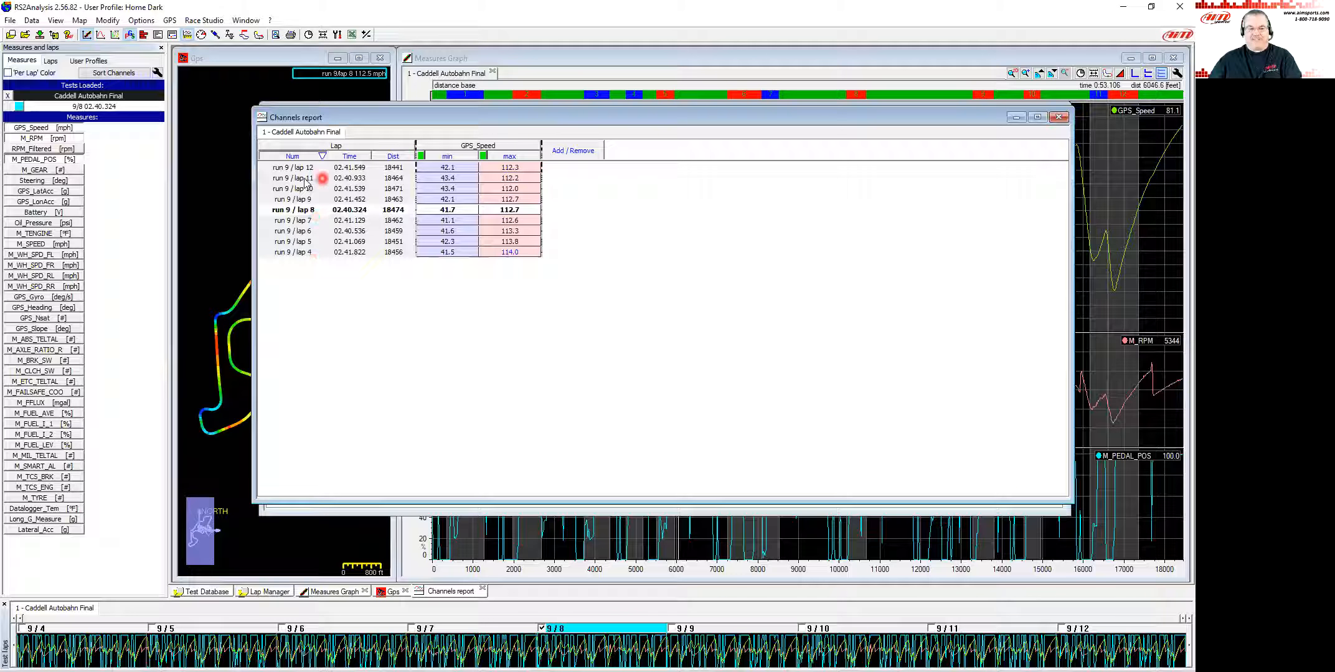
pyautogui.click(297, 157)
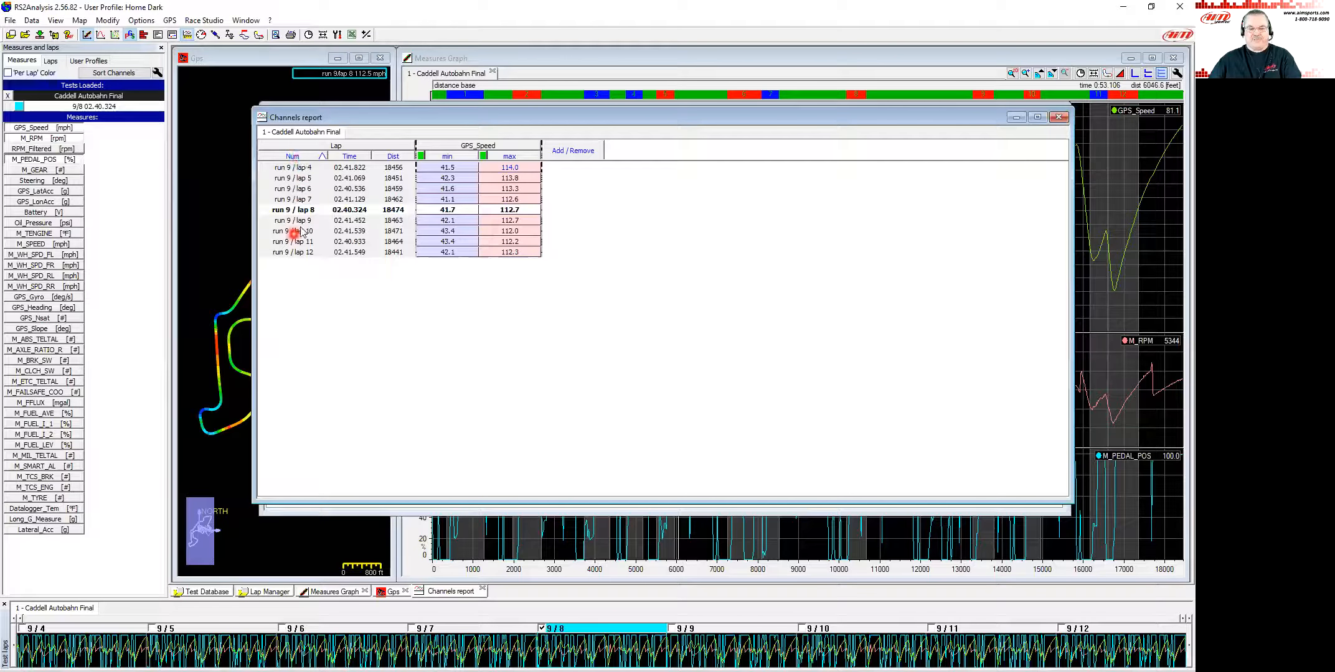
pyautogui.click(360, 156)
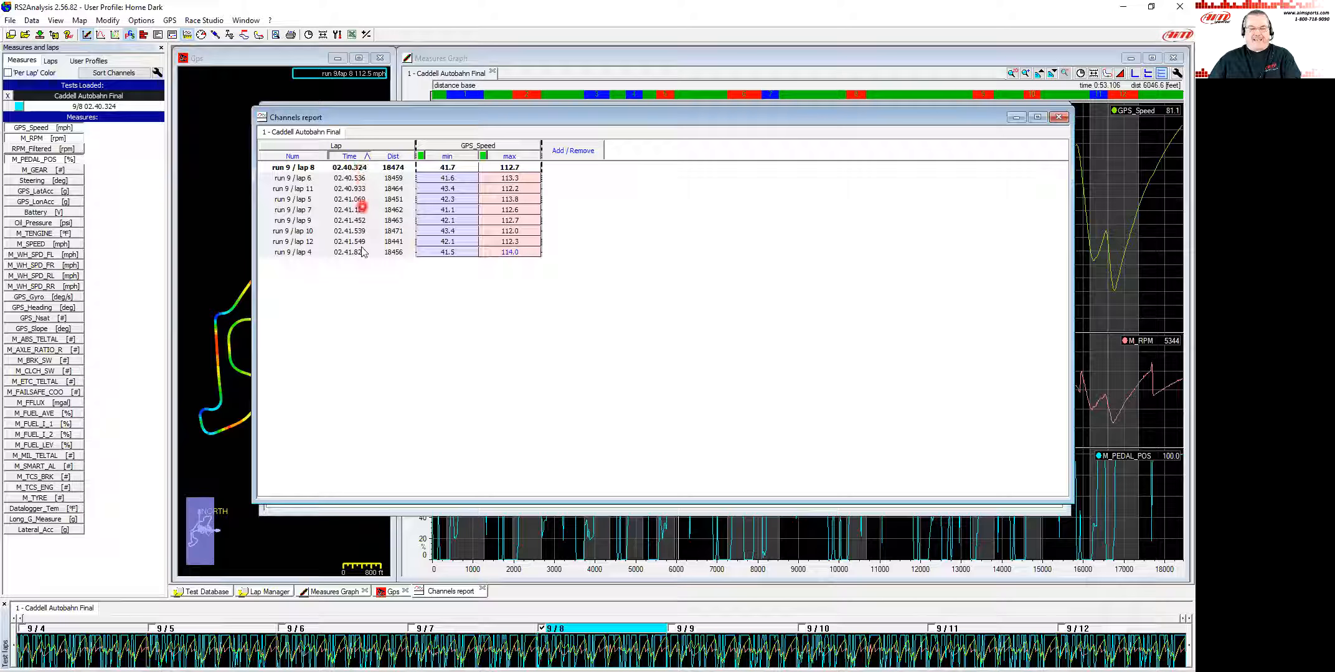
pyautogui.click(363, 157)
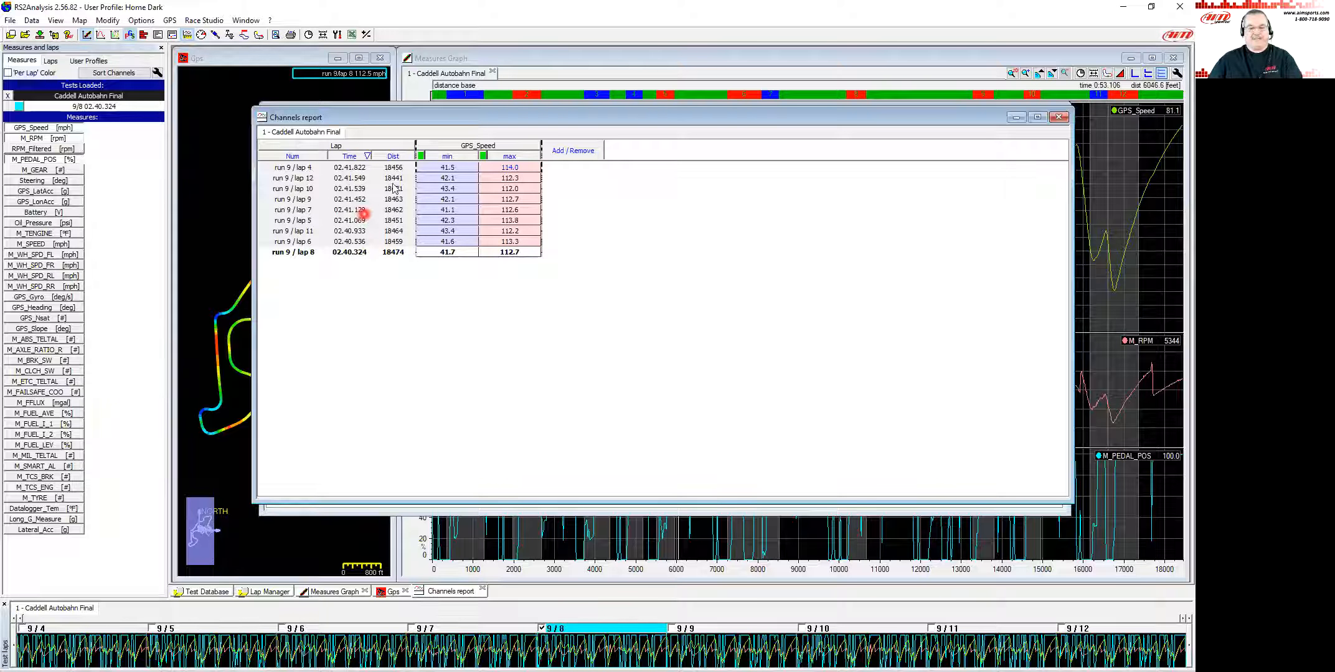
pyautogui.click(394, 156)
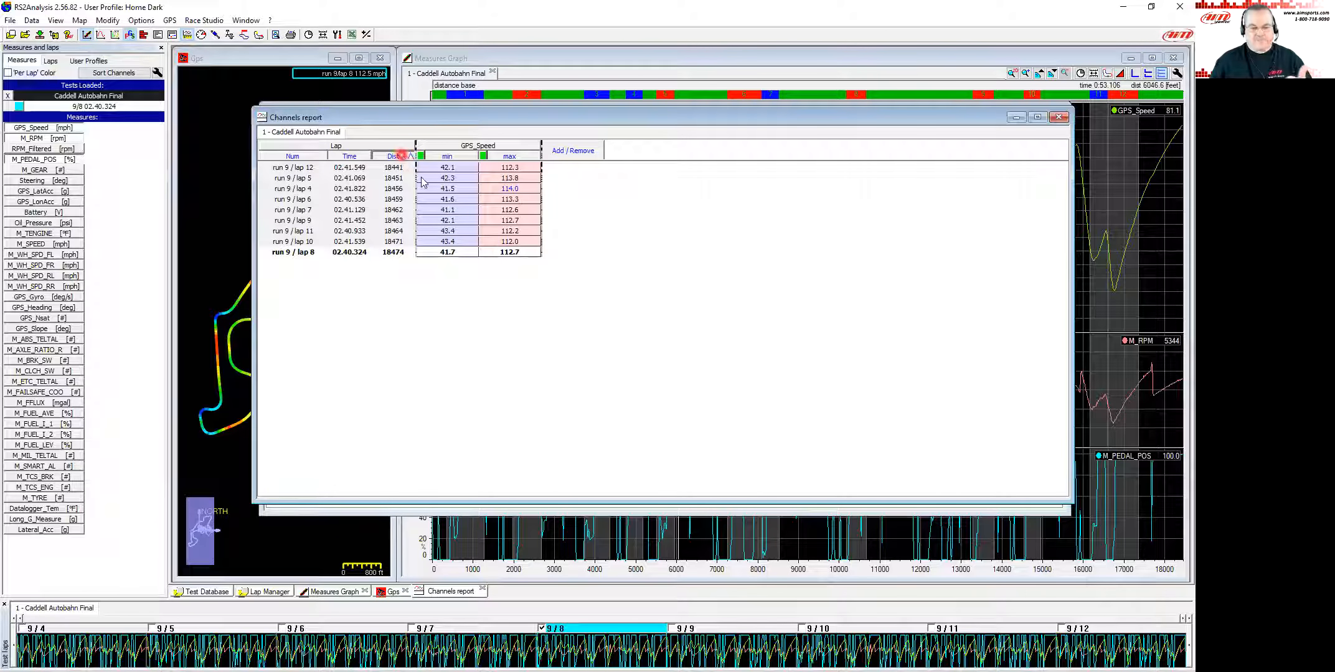
pyautogui.click(299, 158)
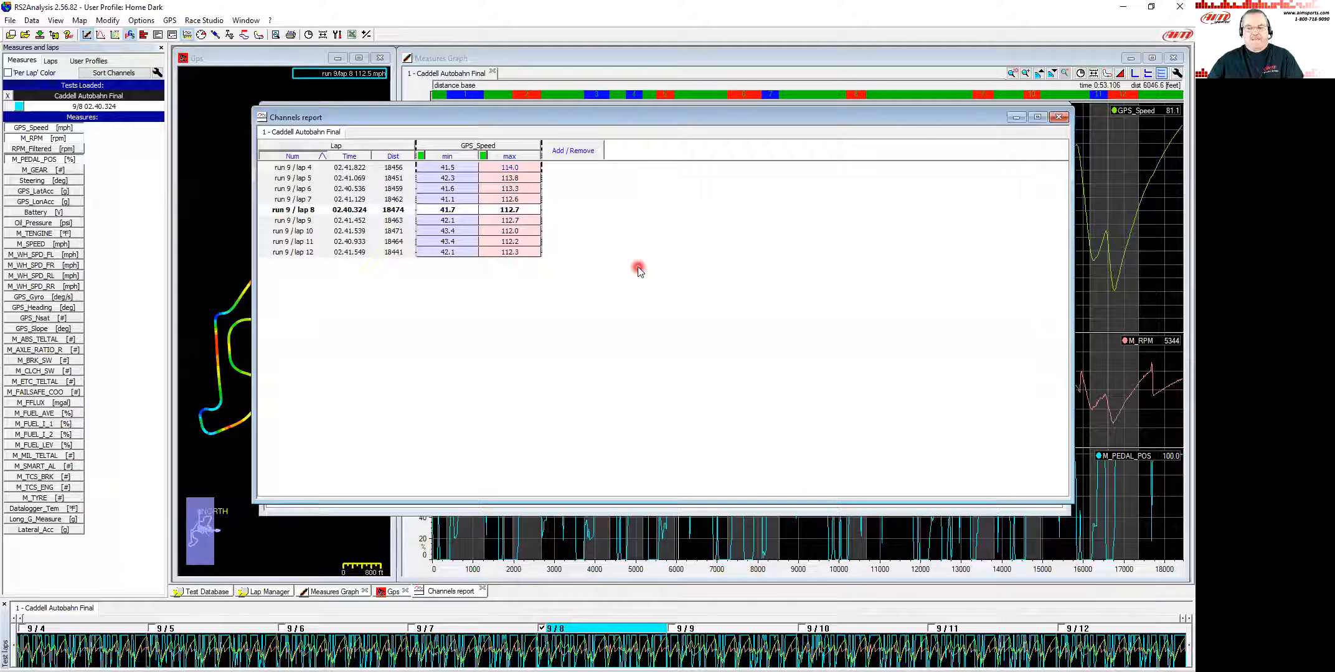
pyautogui.click(474, 180)
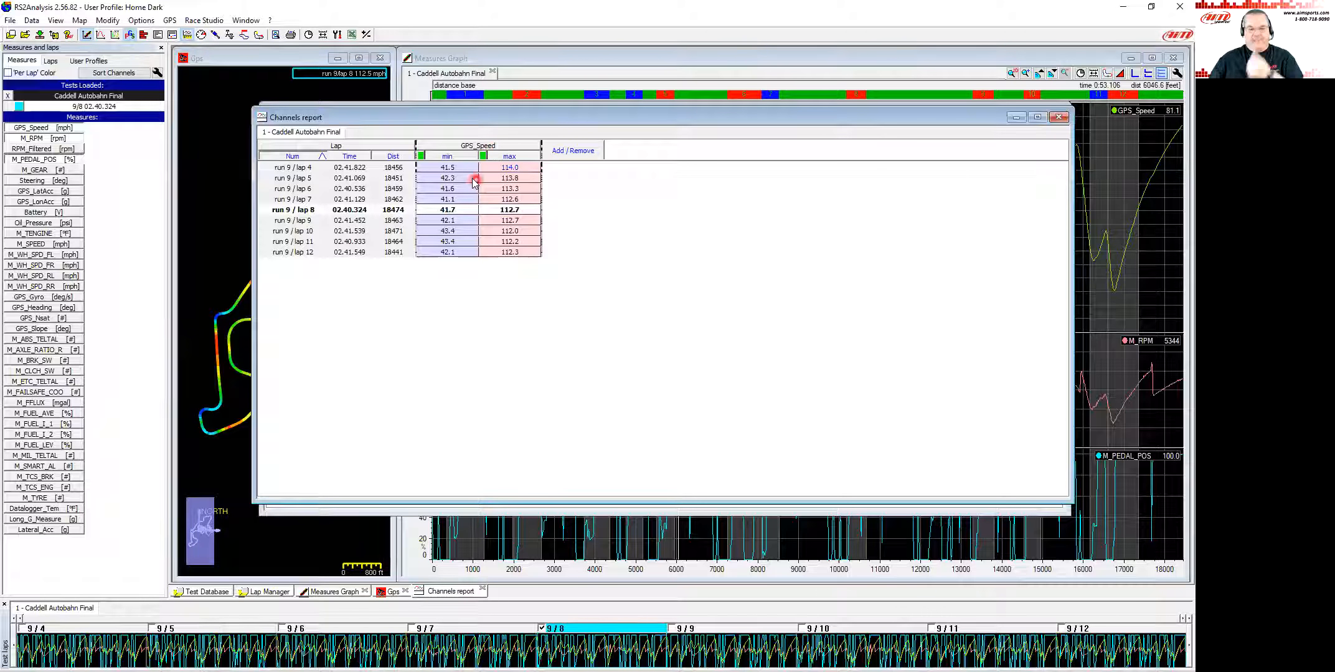
pyautogui.click(456, 166)
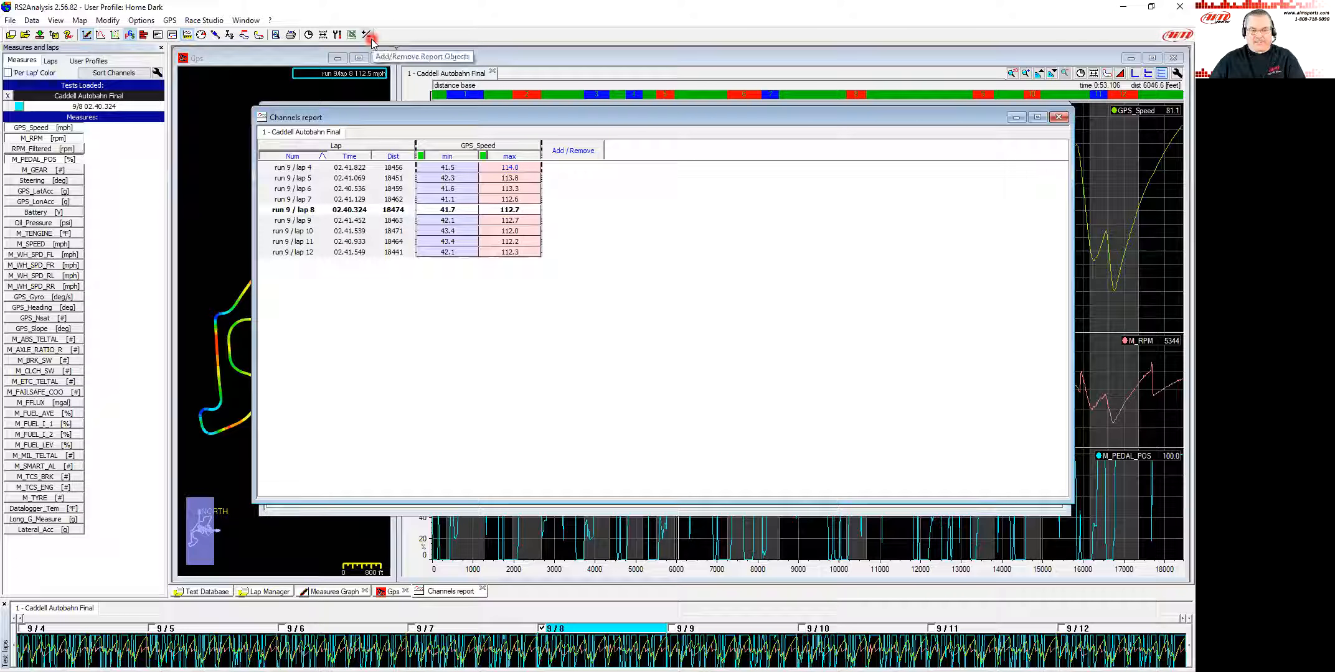
# Step: Open the add/remove settings for report objects, show every GPS_Speed report object, and clear them all from the shown list
pyautogui.click(571, 152)
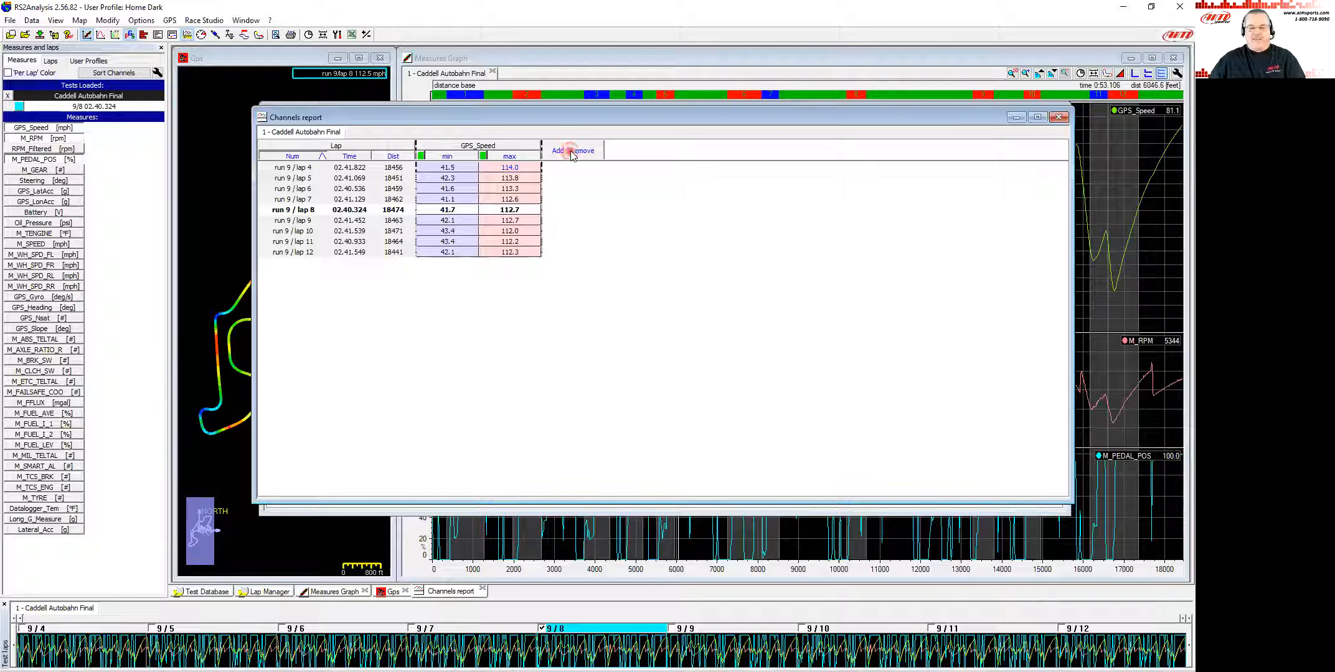
pyautogui.click(591, 233)
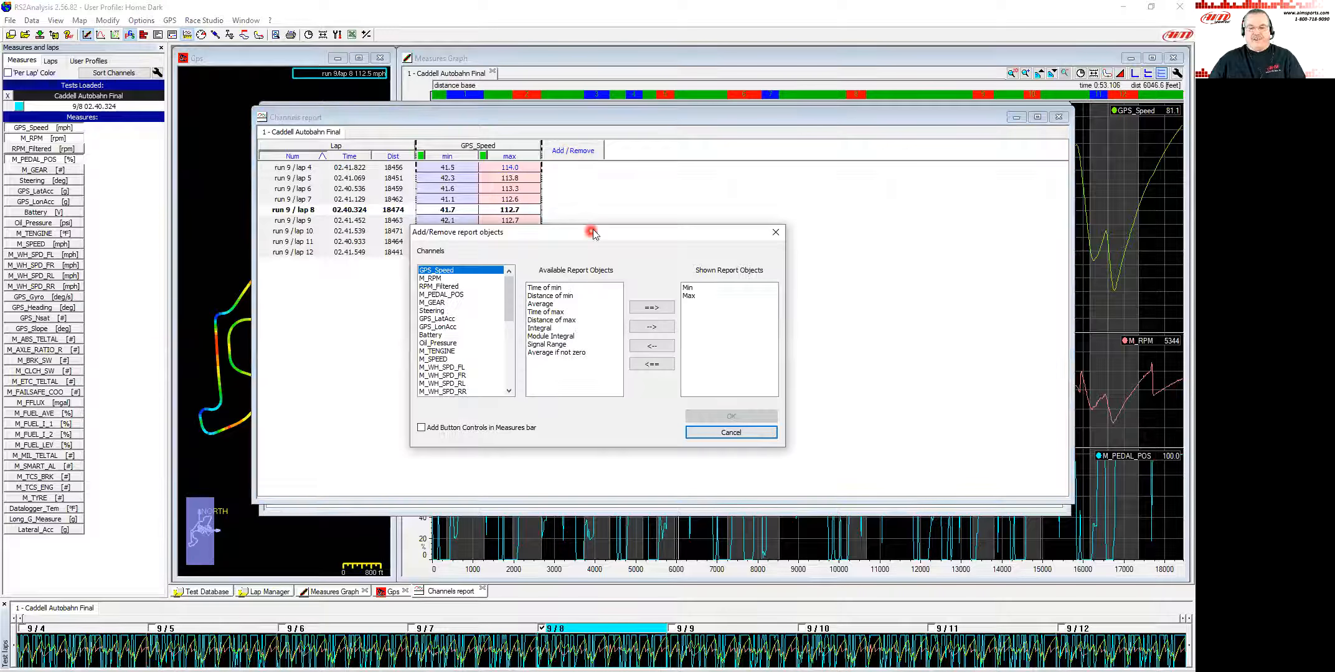
pyautogui.moveTo(591, 232); pyautogui.dragTo(613, 179)
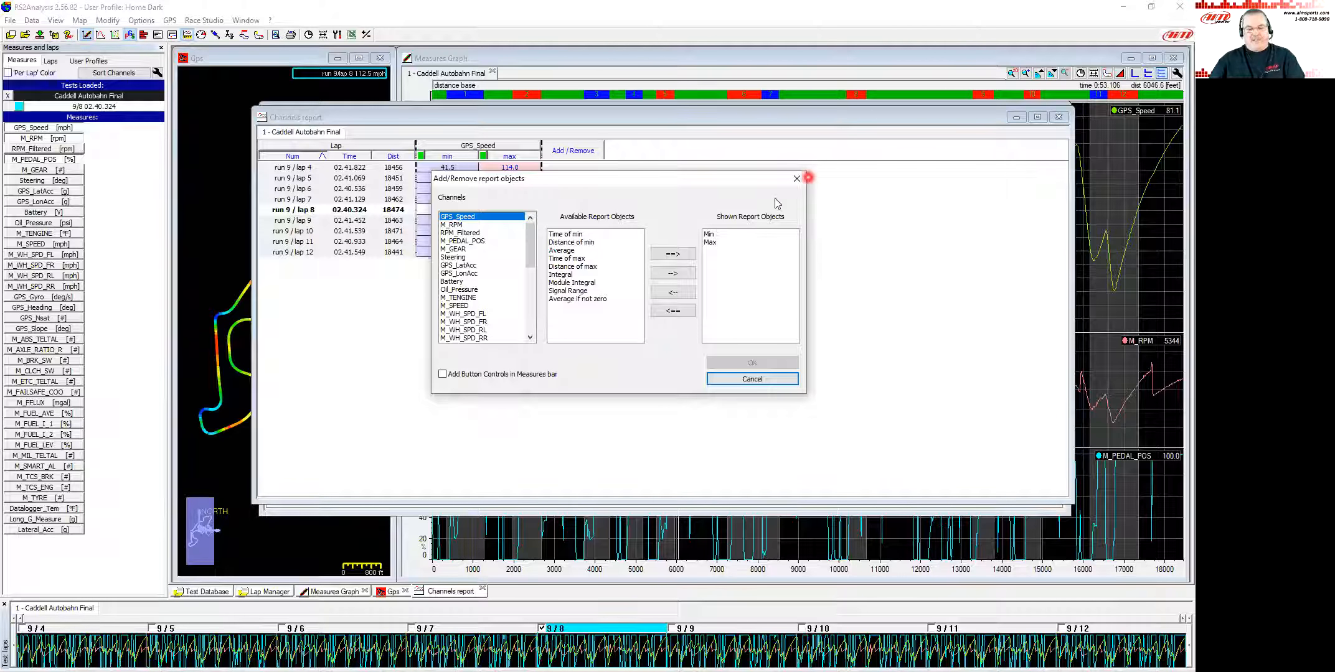
pyautogui.moveTo(532, 256)
pyautogui.mouseDown()
pyautogui.moveTo(531, 312)
pyautogui.moveTo(528, 240)
pyautogui.mouseUp()
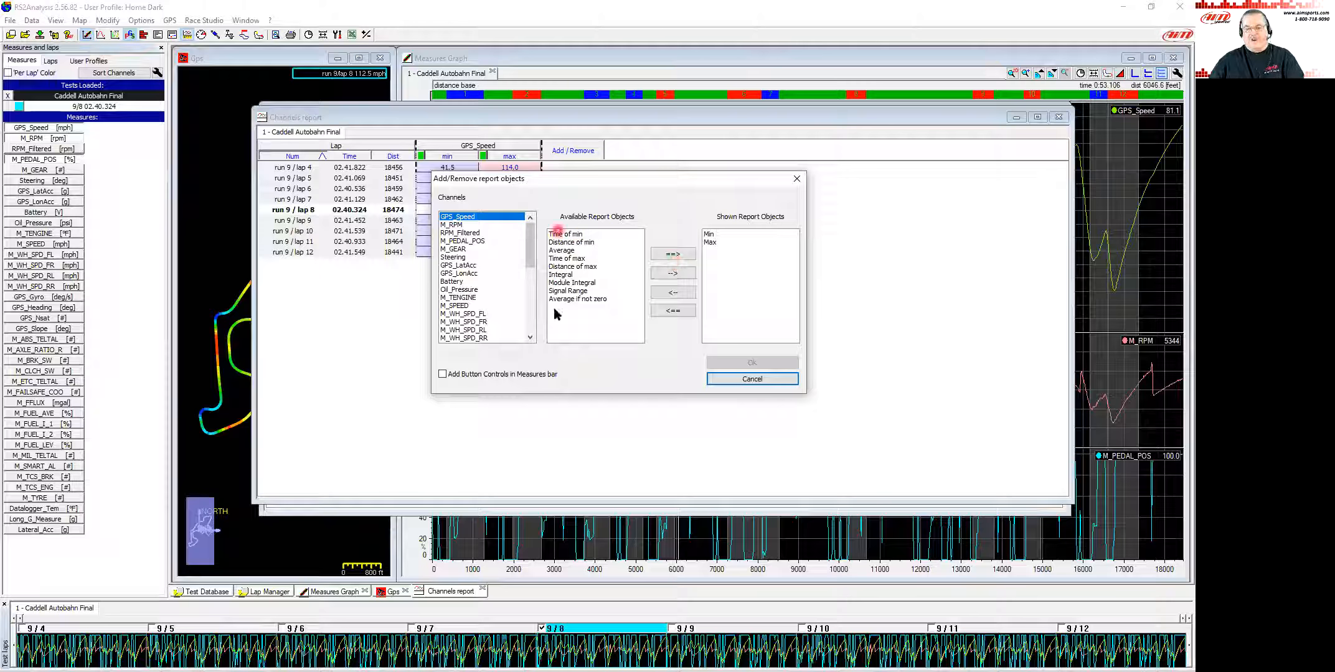
pyautogui.click(673, 255)
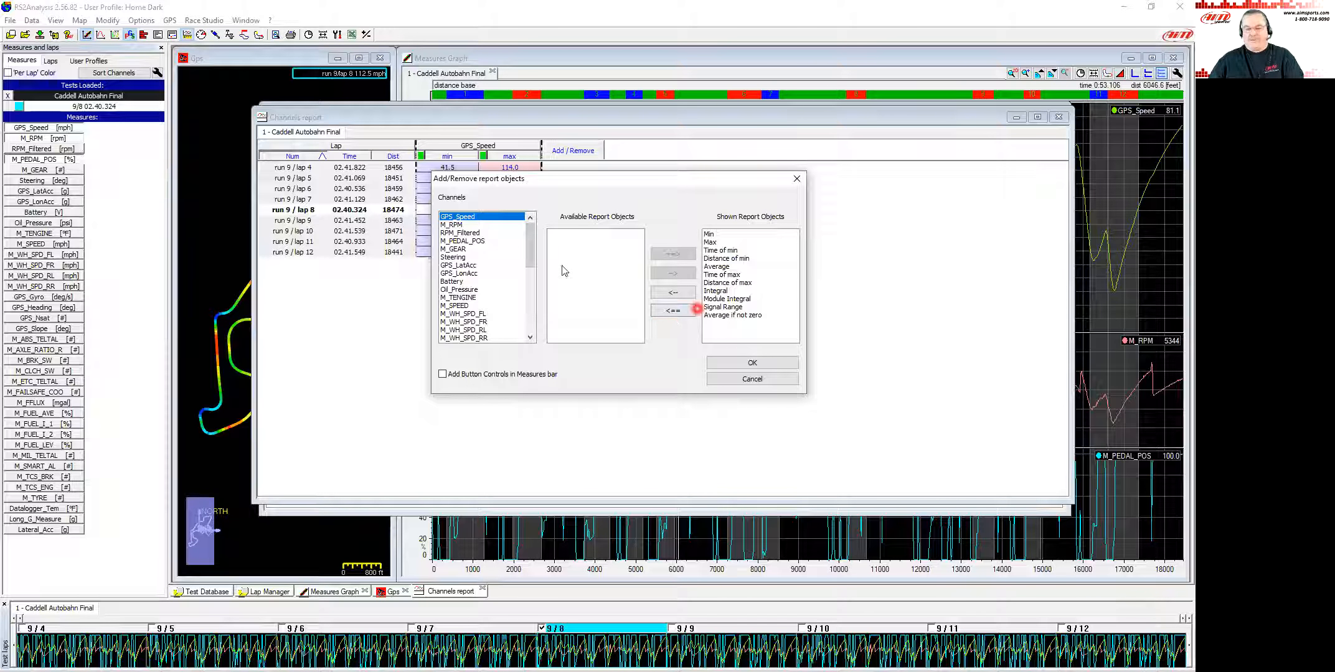
pyautogui.click(672, 310)
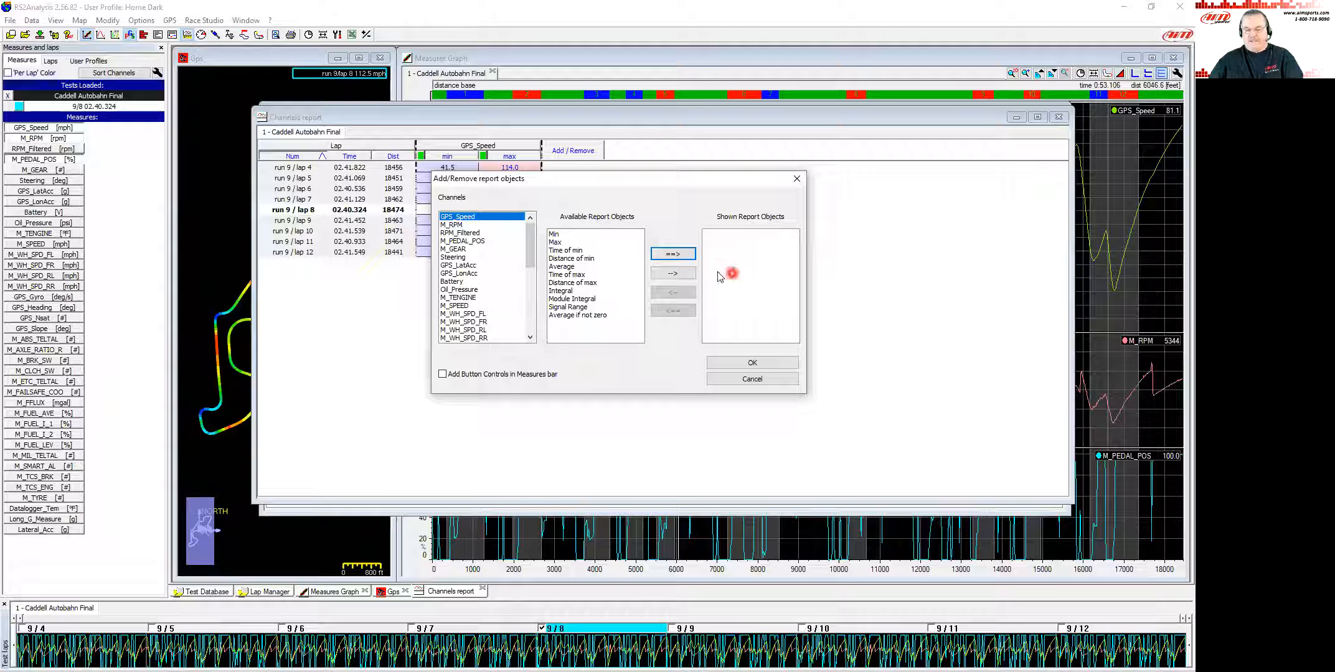
# Step: Show the Min, Max and Average report objects for GPS_Speed and apply the selection to the Channels report
pyautogui.click(554, 234)
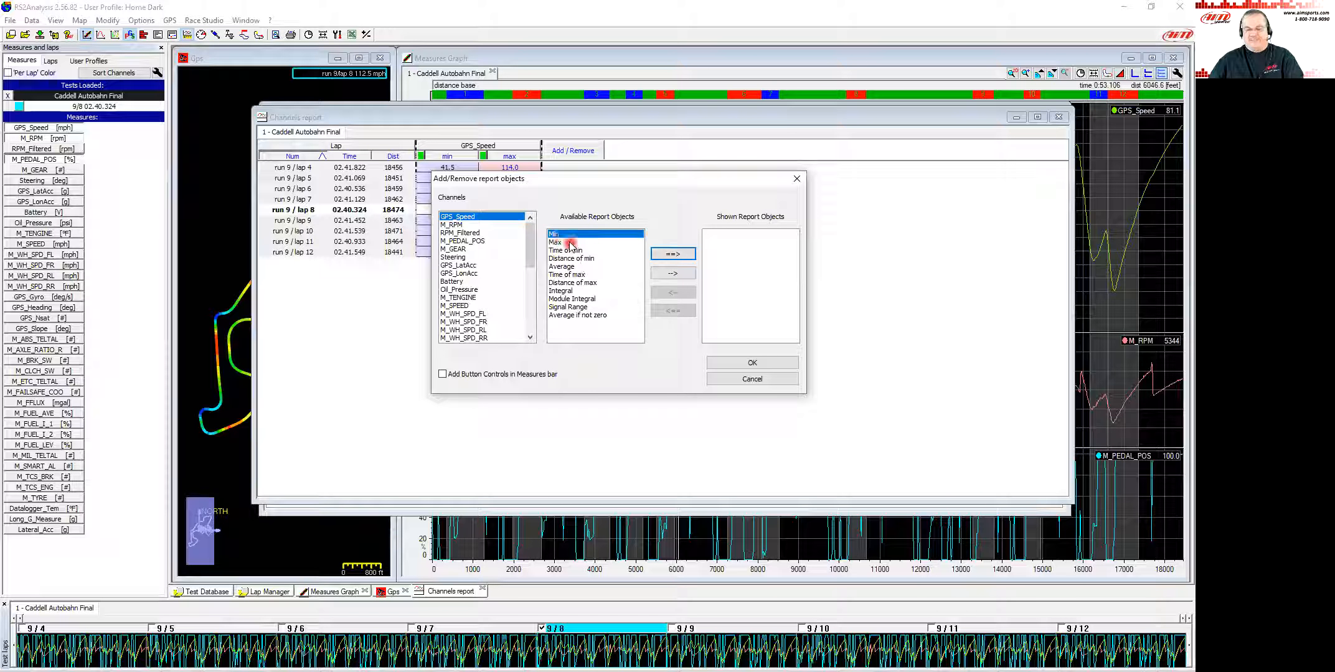
pyautogui.click(678, 274)
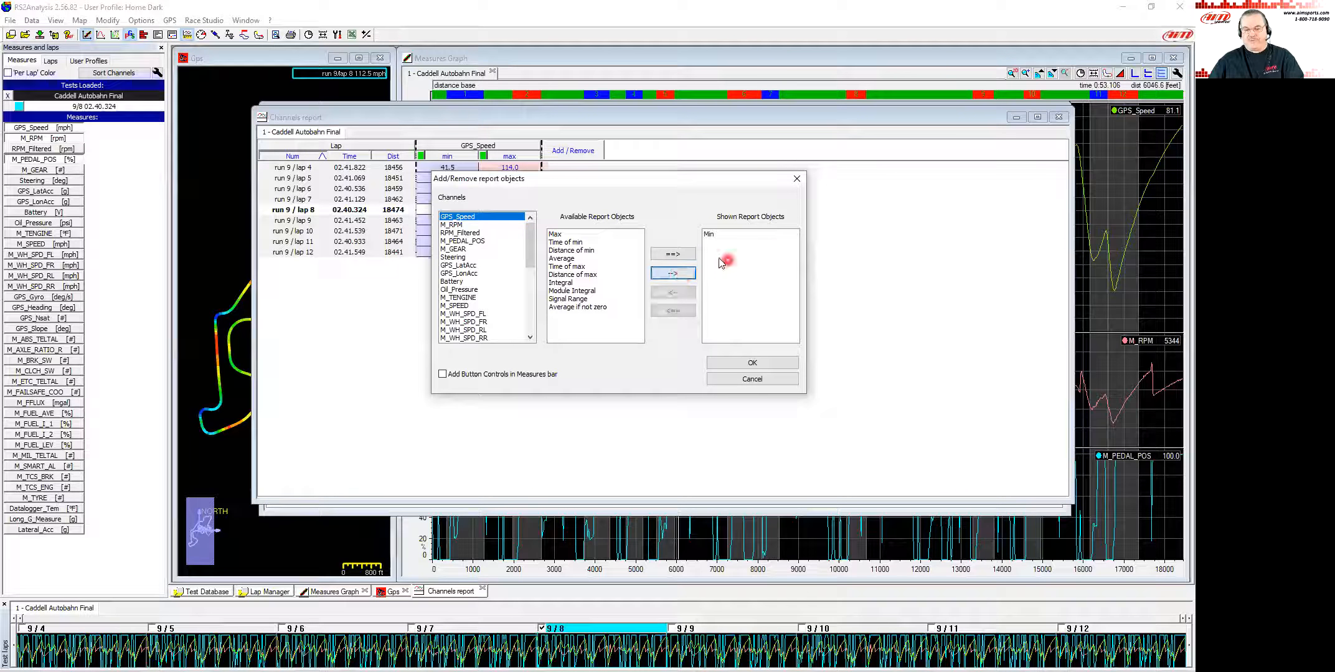
pyautogui.click(559, 234)
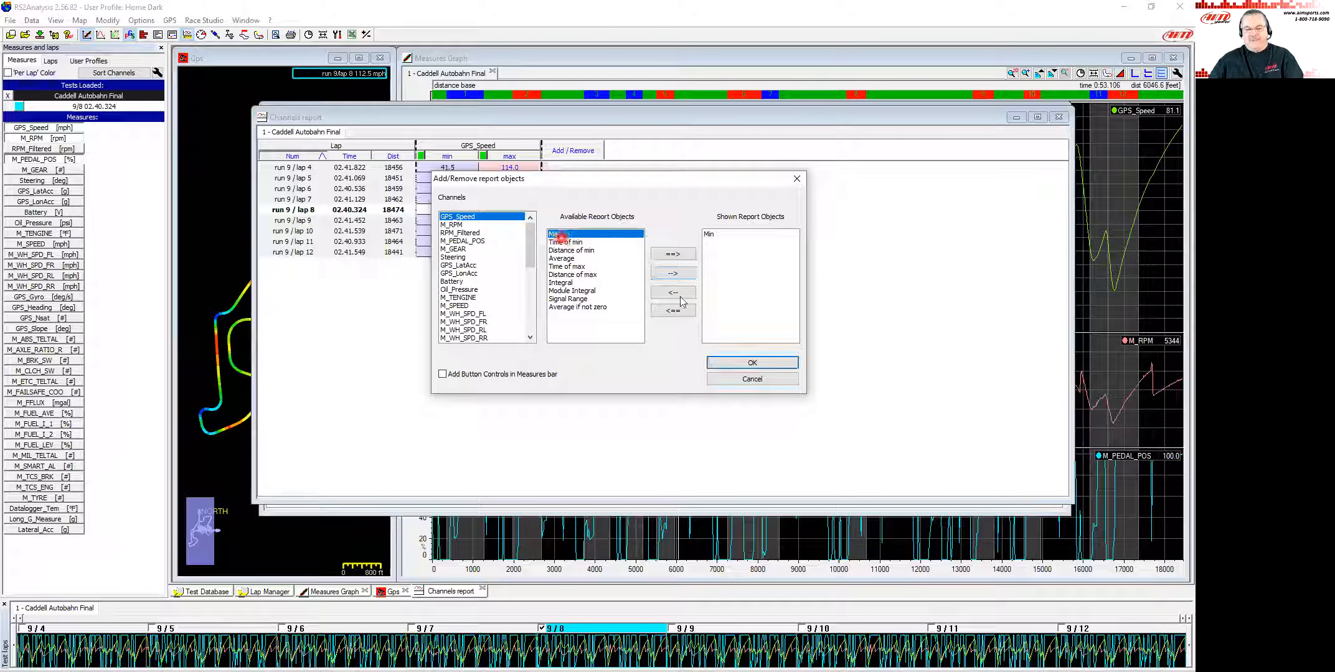
pyautogui.click(676, 274)
pyautogui.click(567, 250)
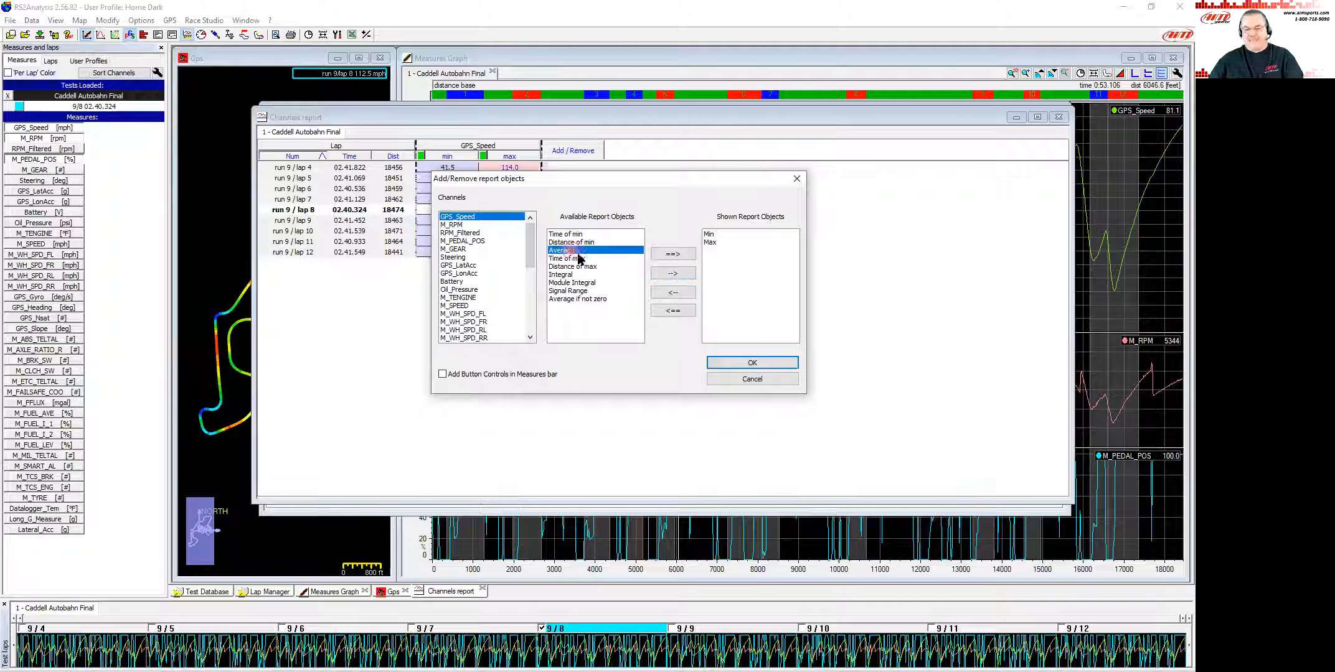
pyautogui.click(675, 274)
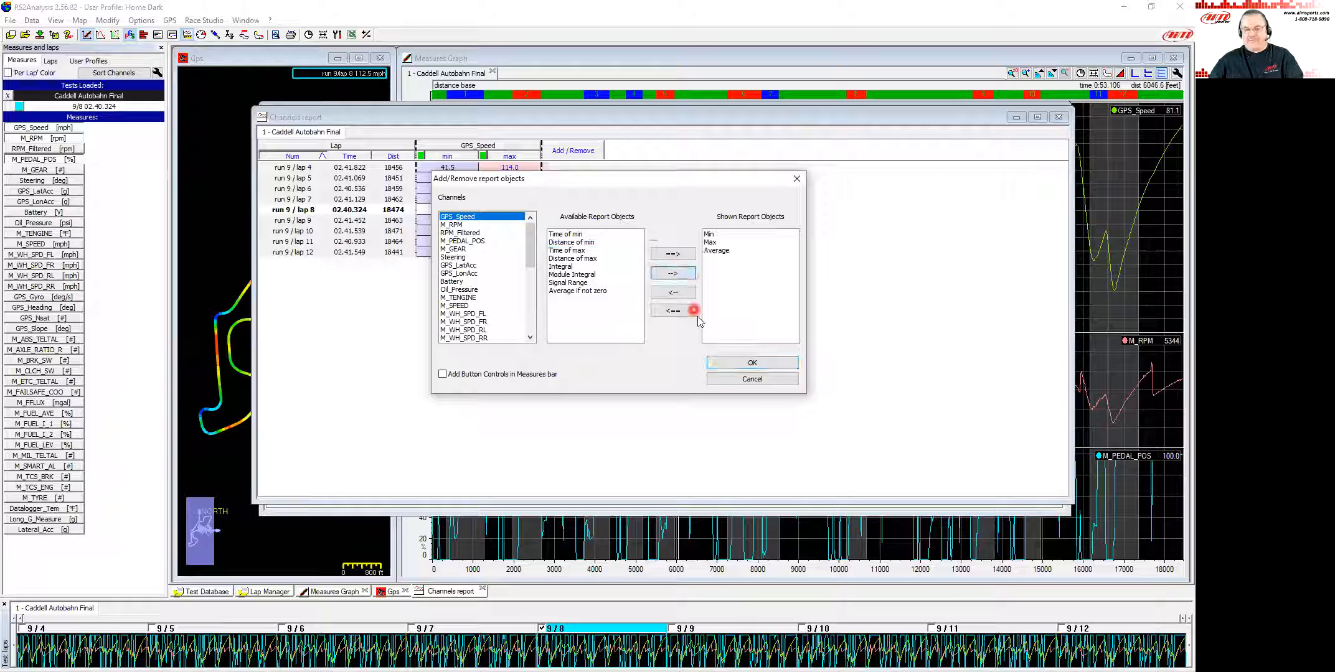
pyautogui.click(739, 364)
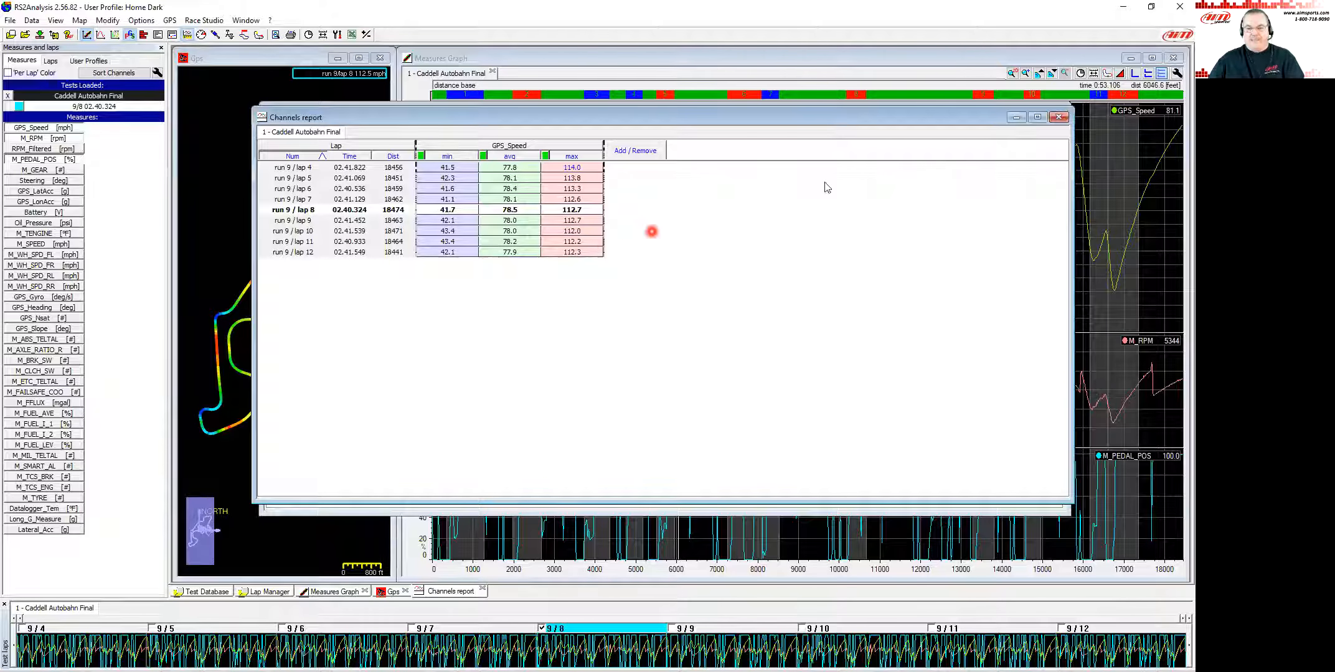
# Step: Add all remaining report objects for GPS_Speed to the Channels report and maximize the report window
pyautogui.click(631, 156)
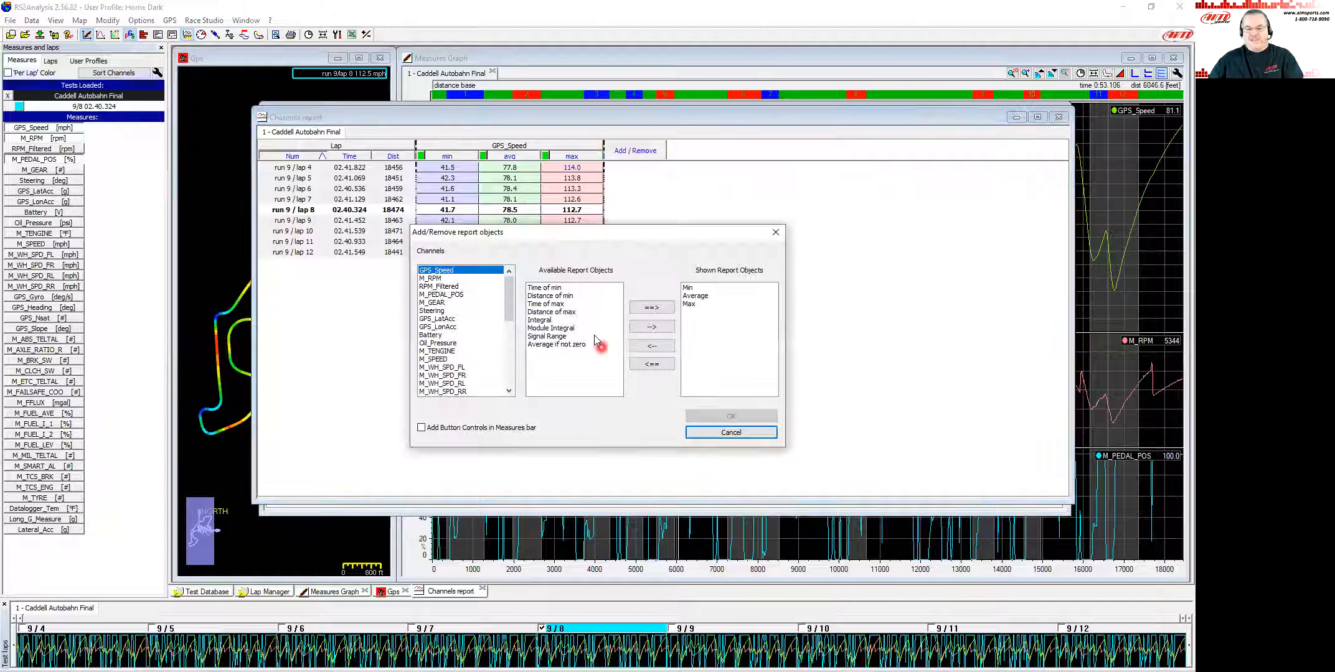
pyautogui.click(651, 307)
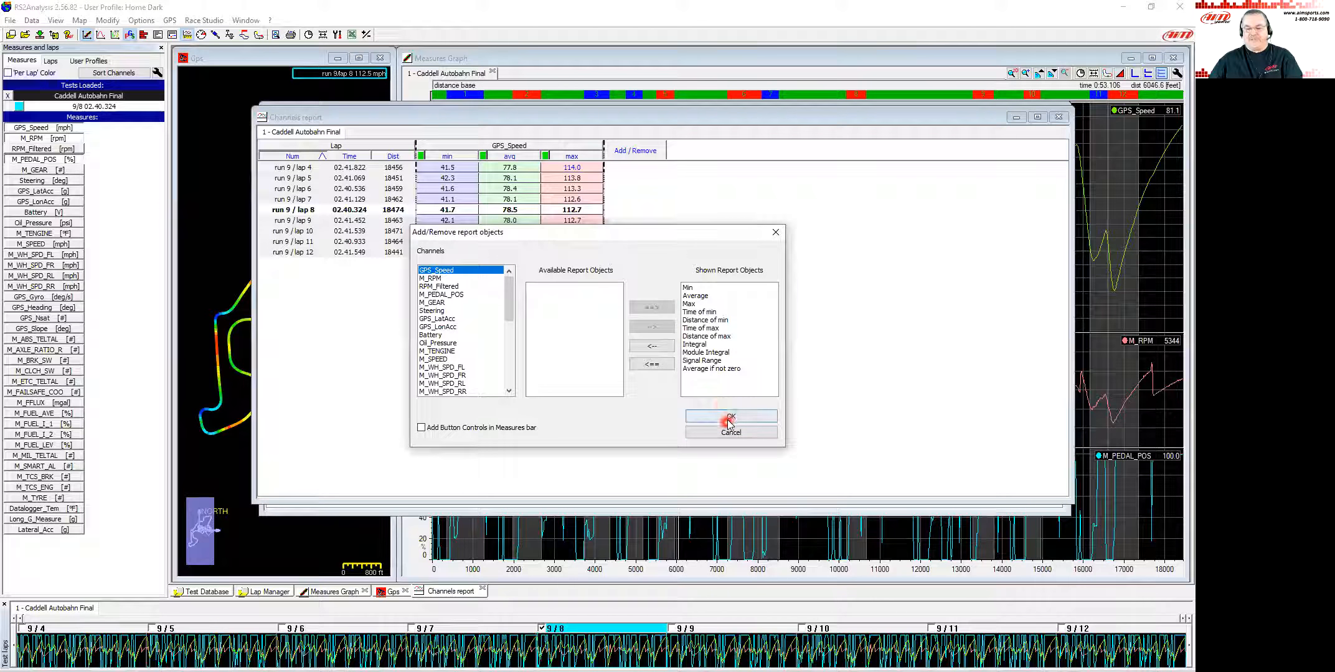
pyautogui.click(730, 418)
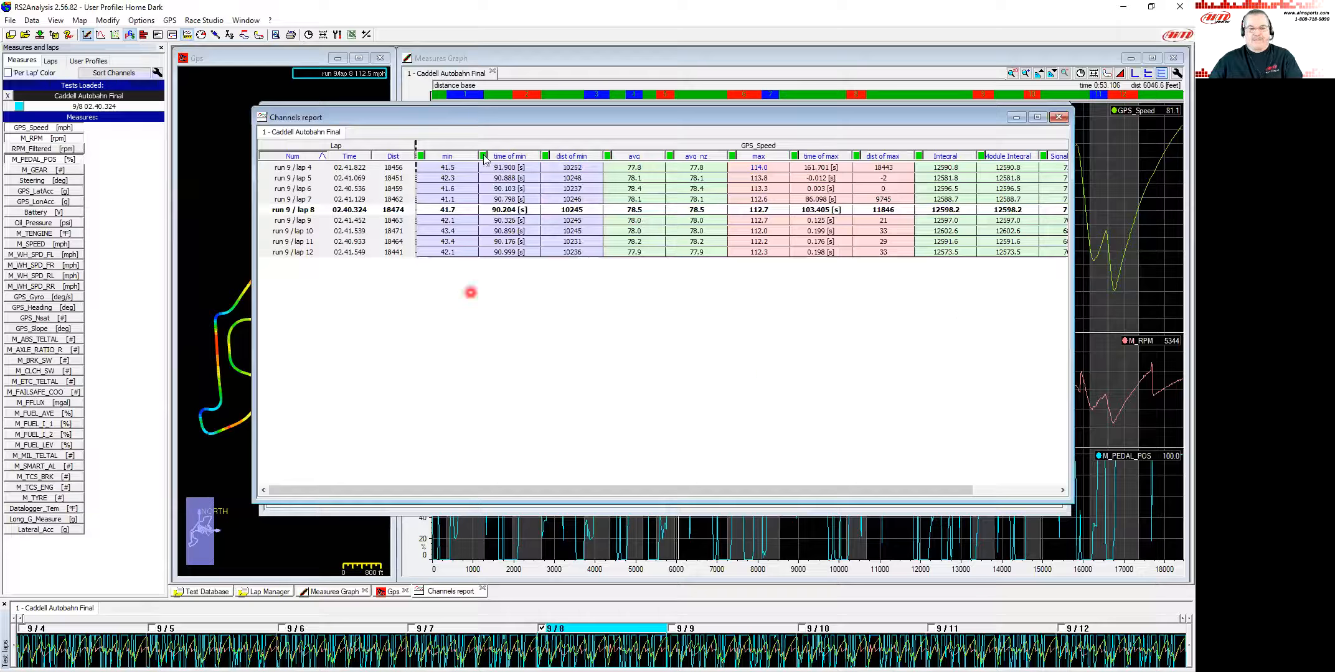
pyautogui.click(1037, 117)
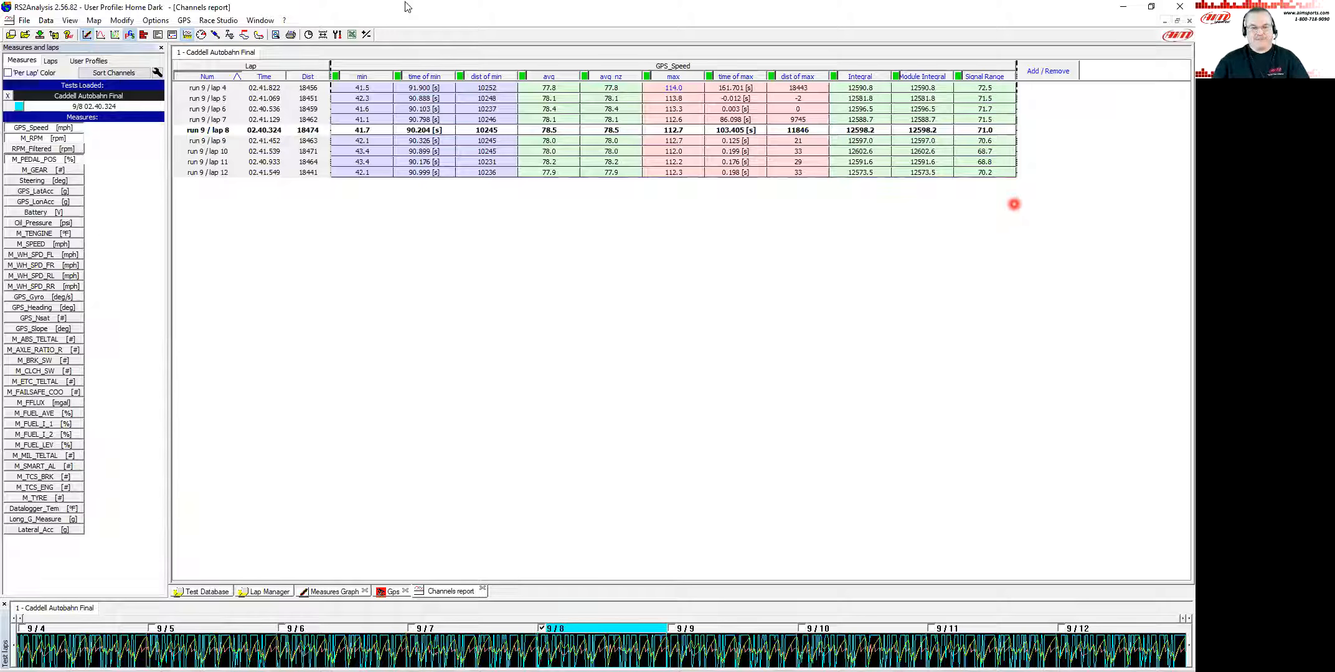
# Step: Clear all shown report objects for GPS_Speed and show only Min and Max
pyautogui.click(368, 35)
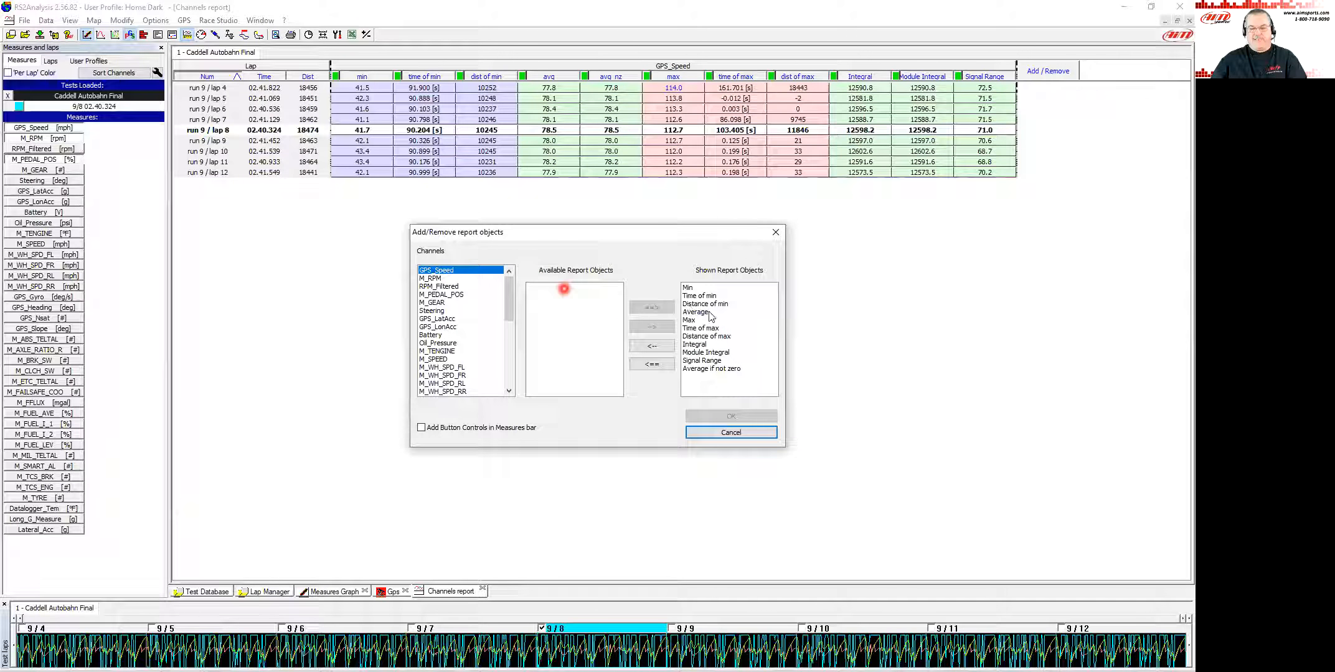
pyautogui.click(651, 364)
pyautogui.click(539, 287)
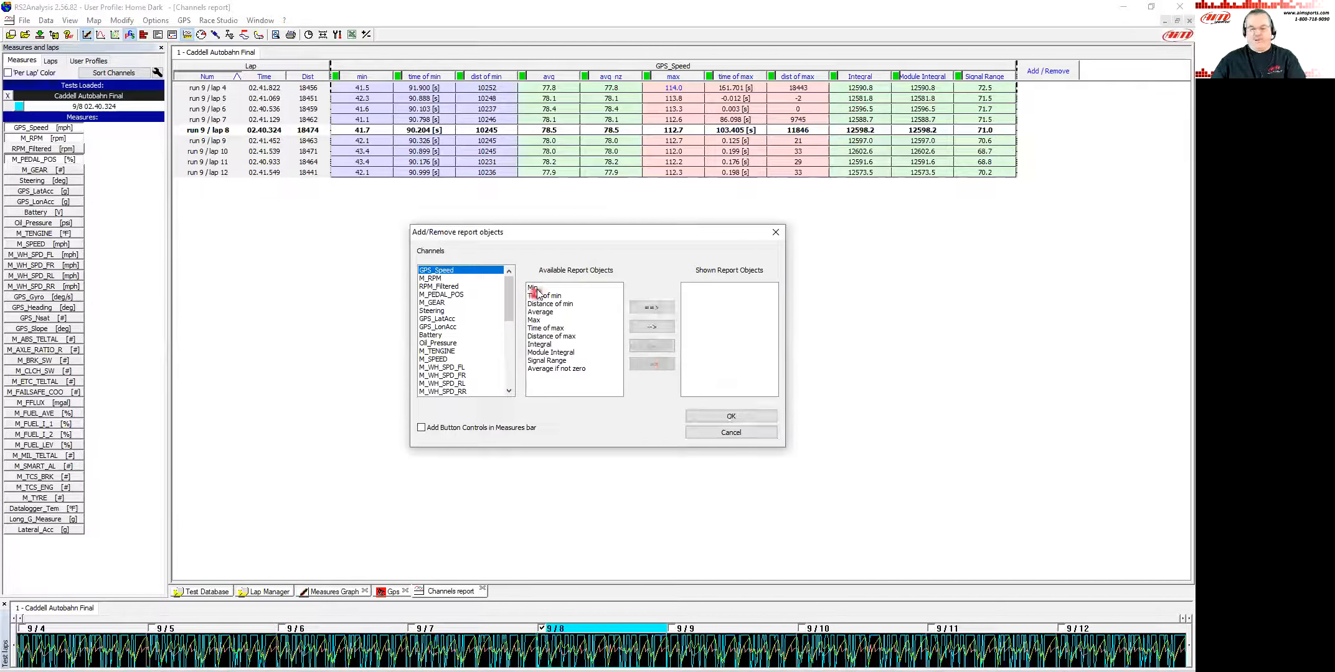
pyautogui.click(652, 326)
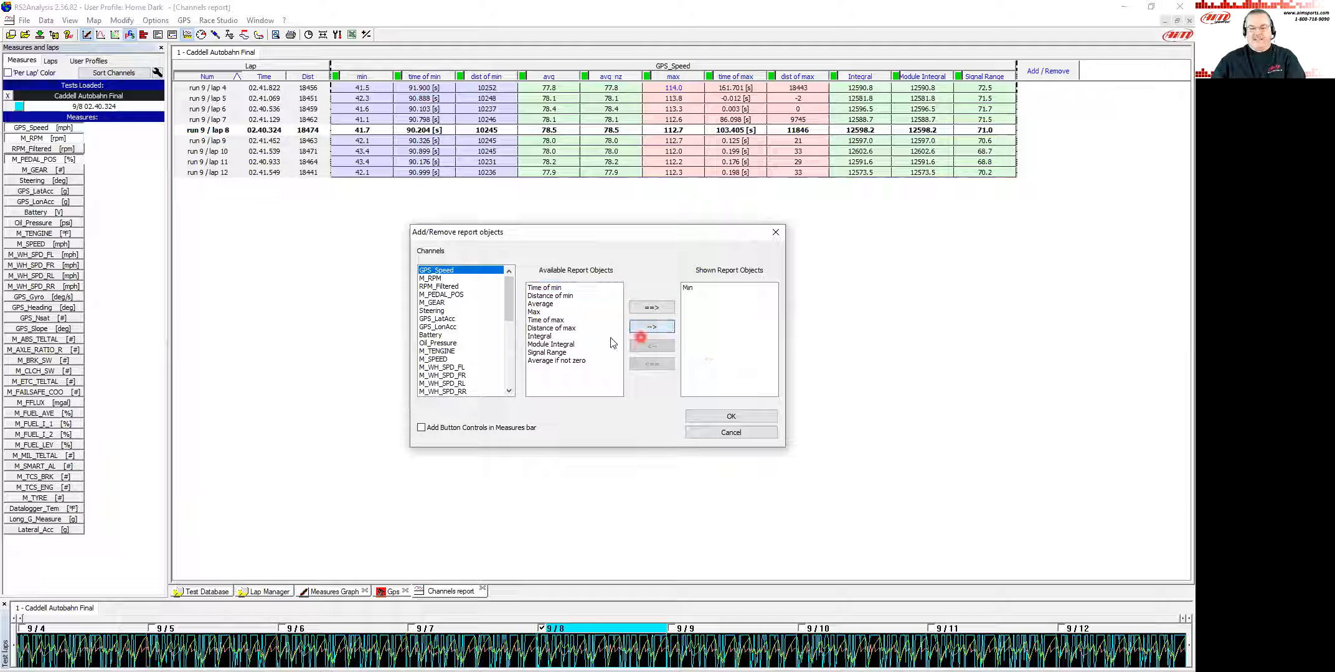
pyautogui.click(536, 312)
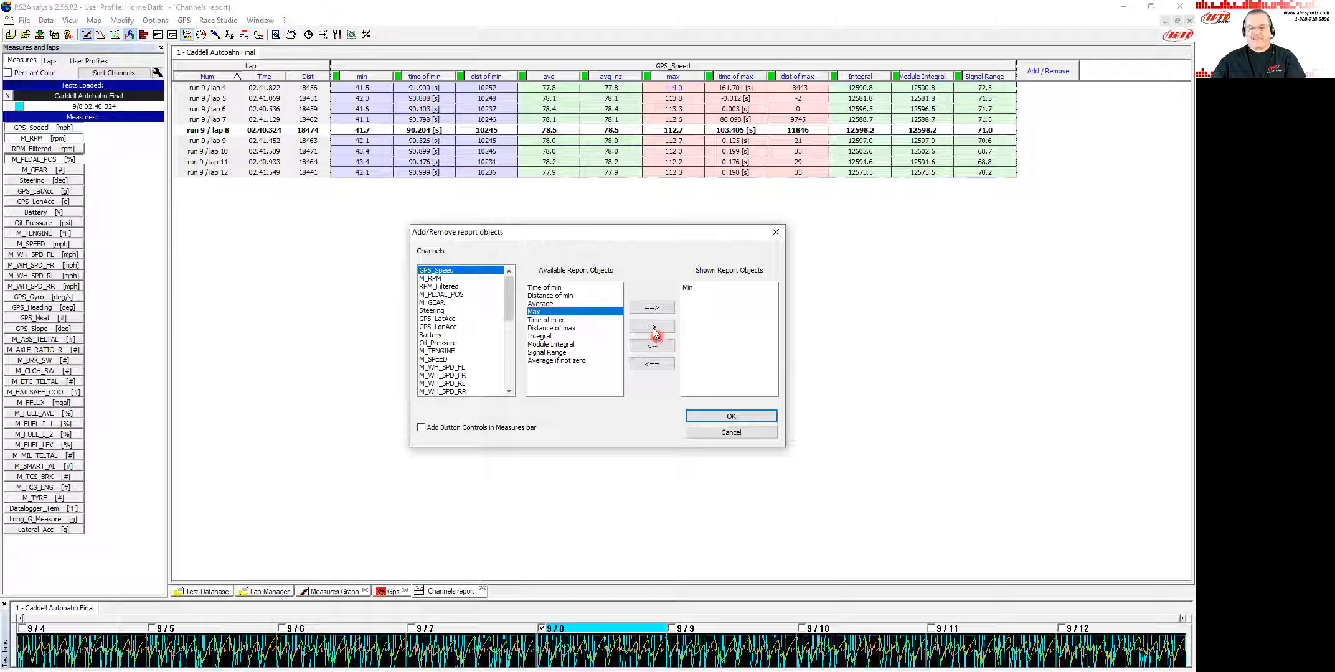
pyautogui.click(660, 329)
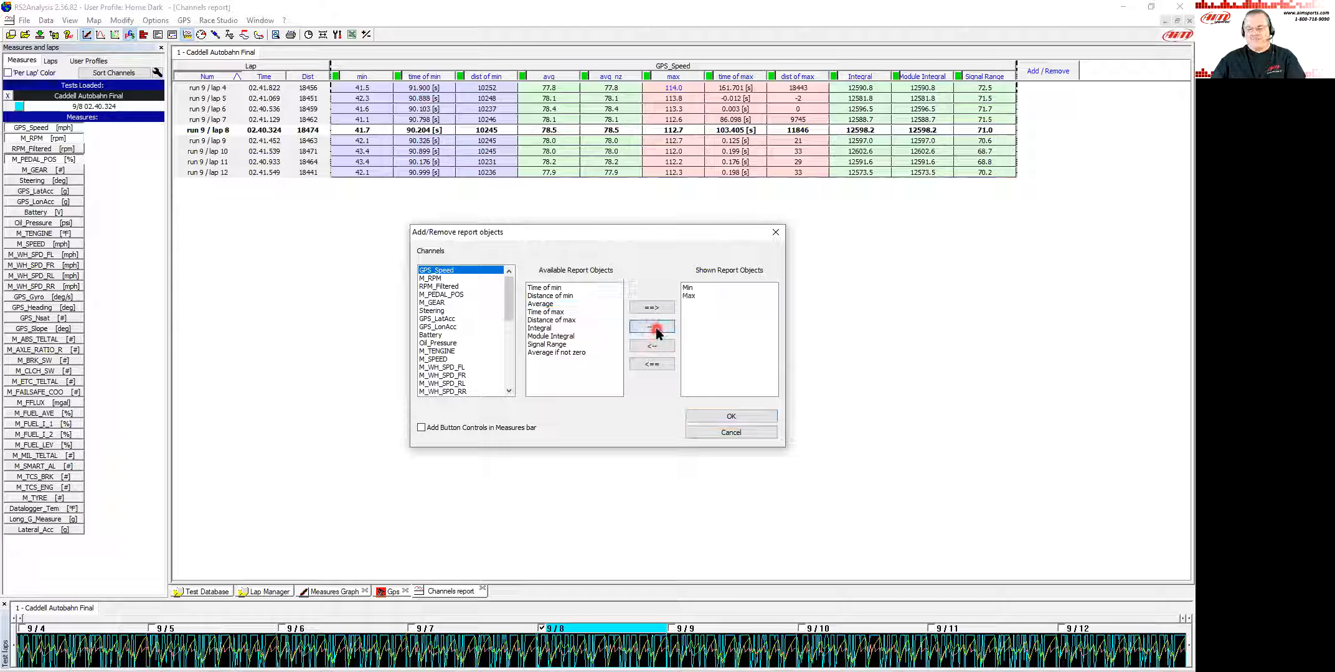
# Step: Show the Max report object for M_RPM and the Min report object for Battery
pyautogui.click(447, 279)
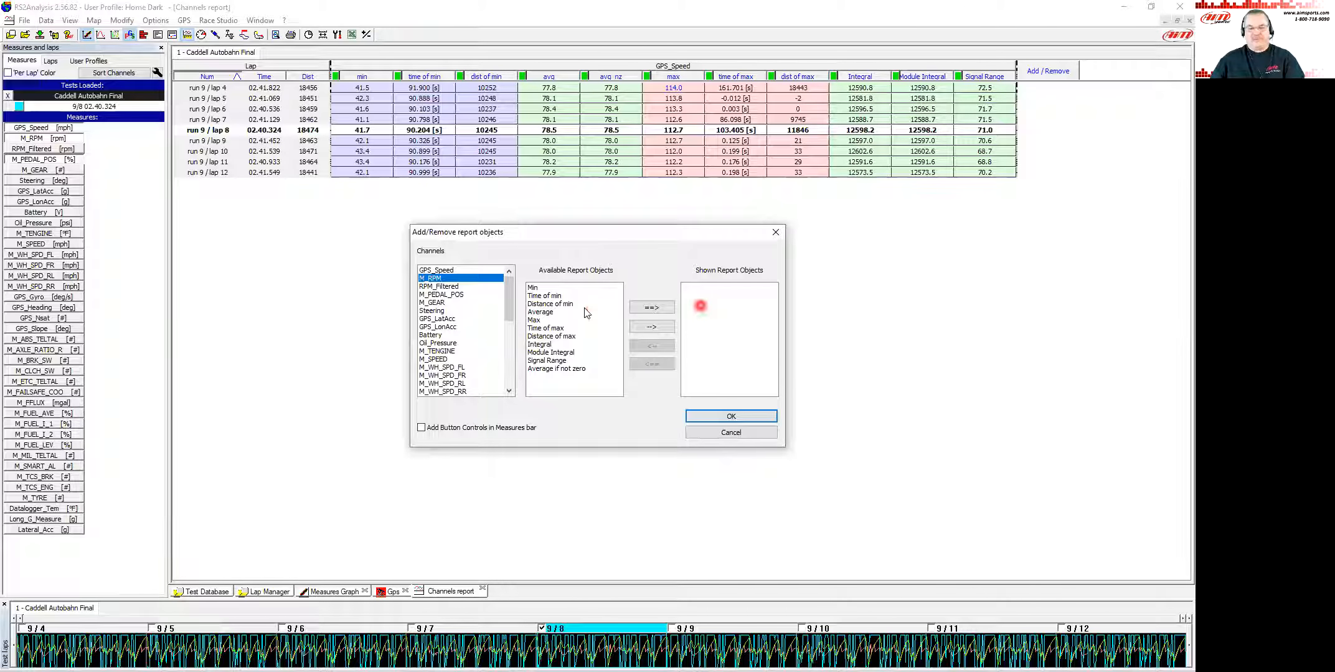
pyautogui.click(651, 327)
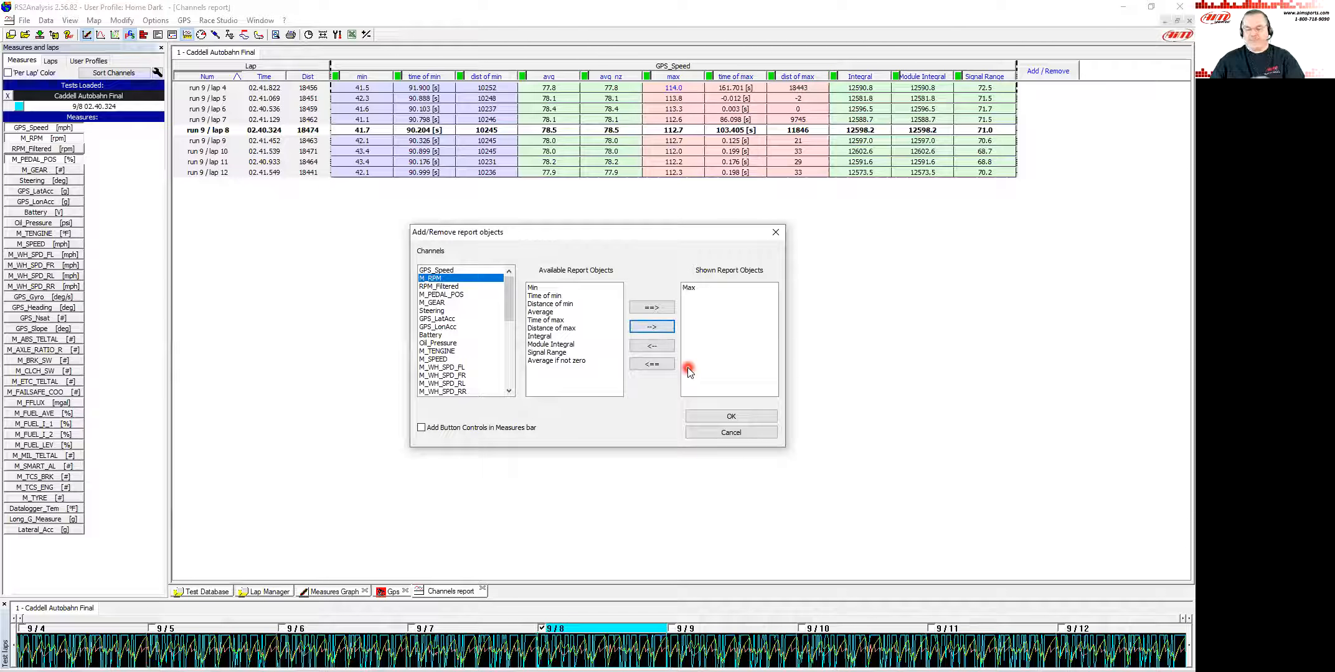
pyautogui.click(461, 294)
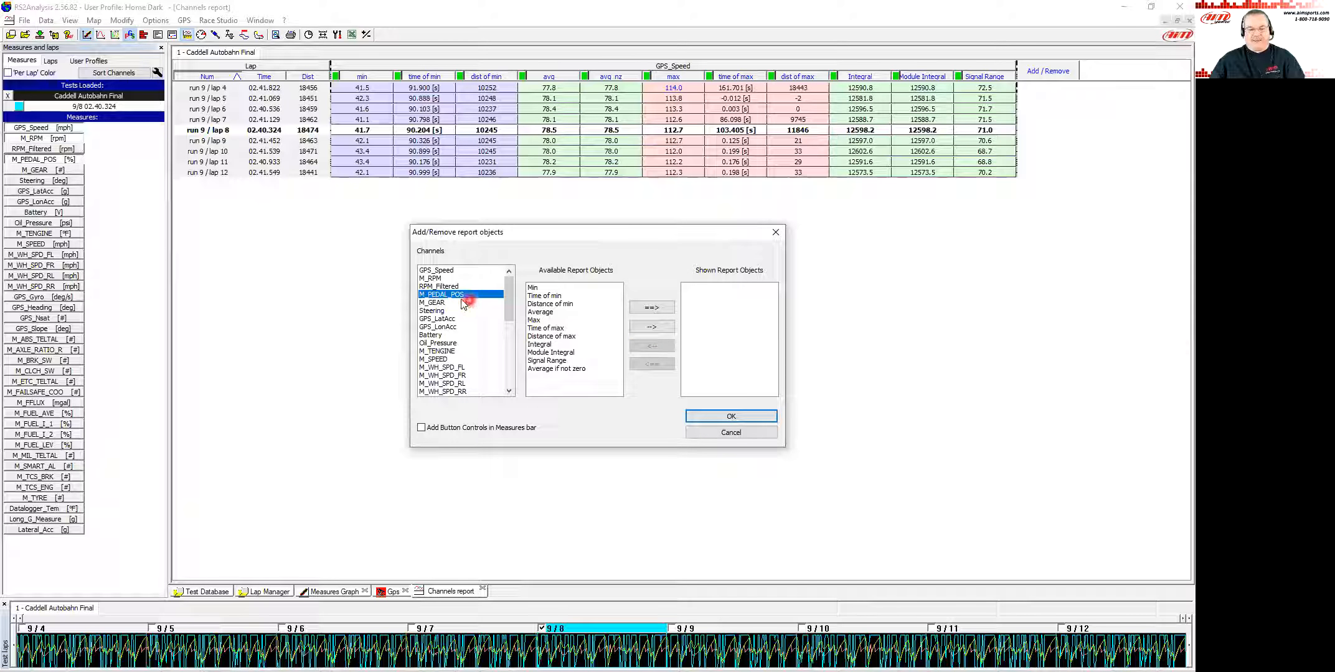
pyautogui.click(446, 336)
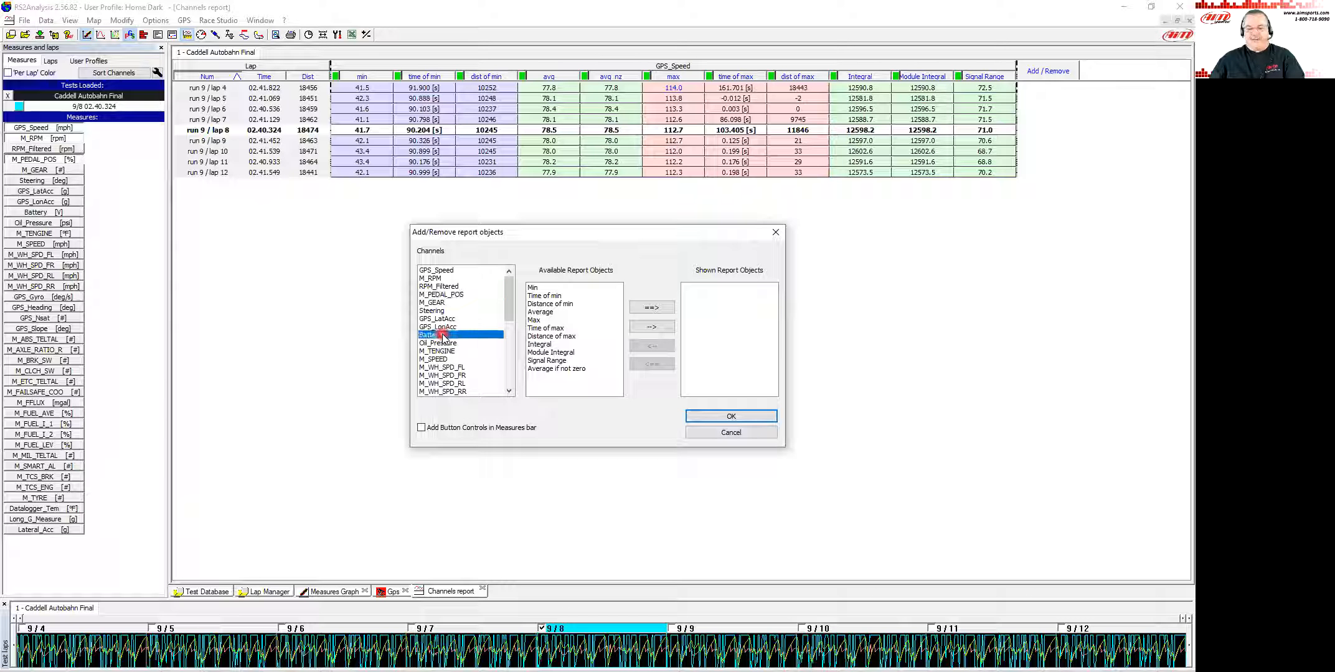
pyautogui.click(533, 289)
pyautogui.click(645, 330)
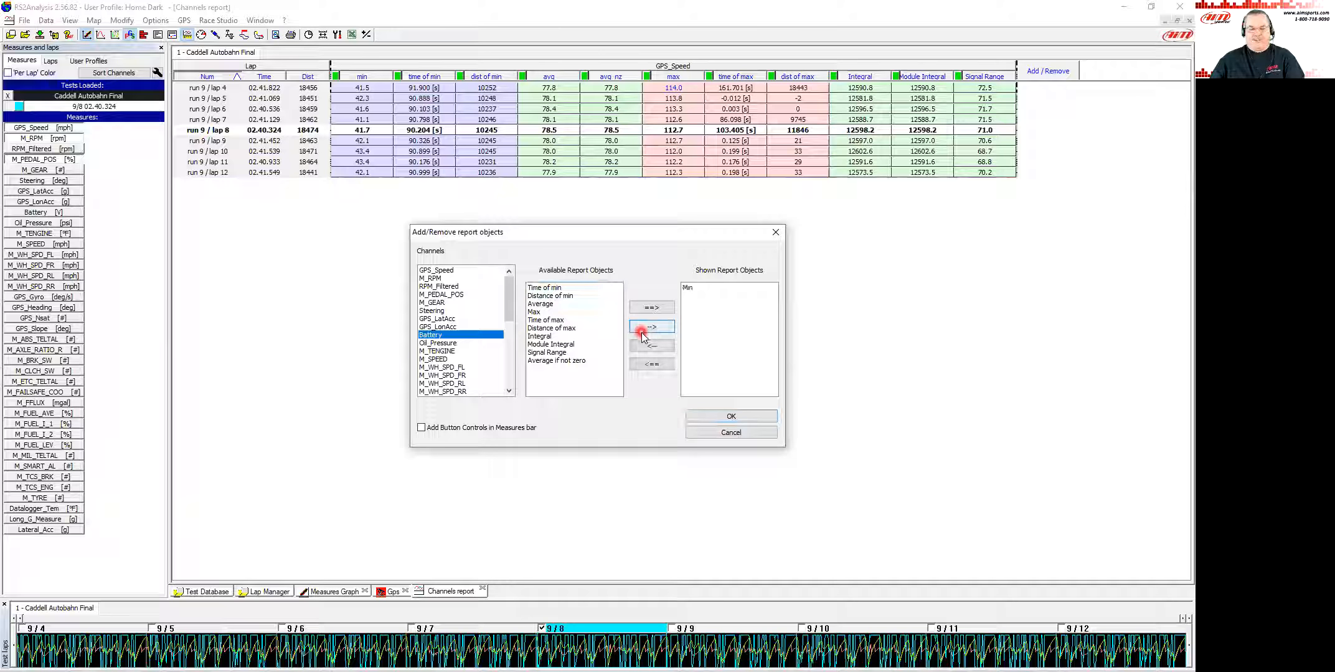
# Step: Show Min for Oil_Pressure and Max for M_TENGINE, and apply the channel selection to the report
pyautogui.click(438, 343)
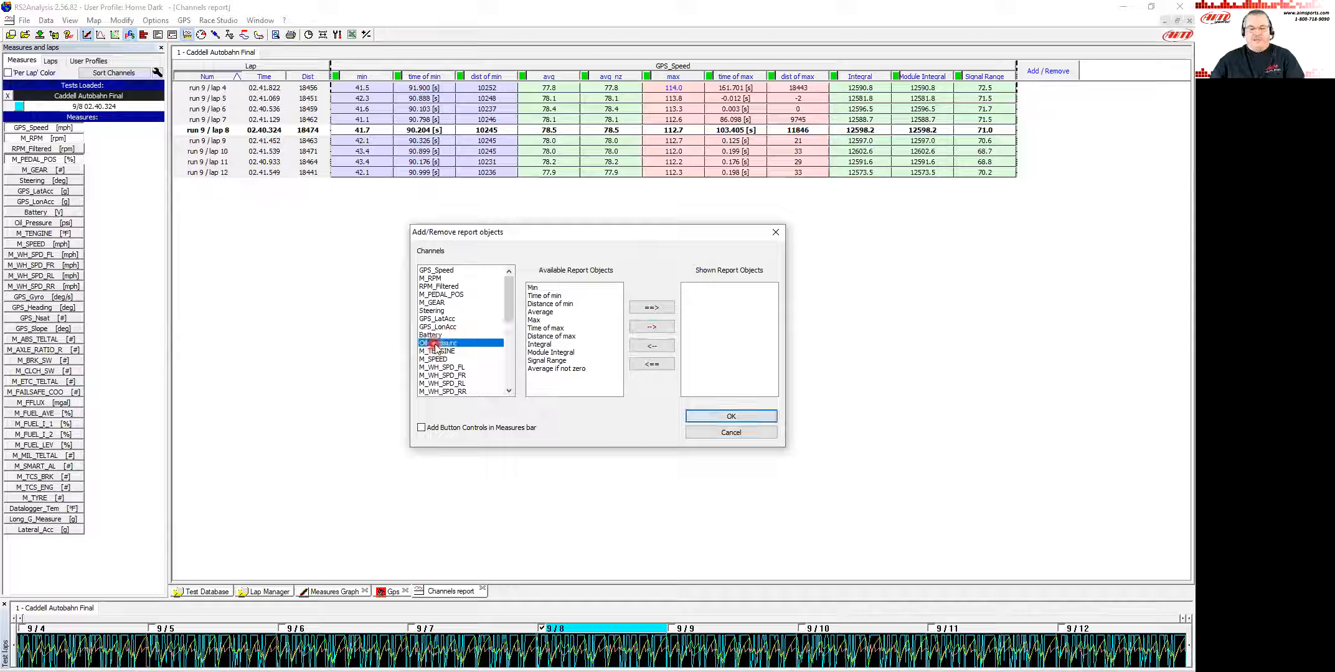
pyautogui.click(534, 288)
pyautogui.click(648, 328)
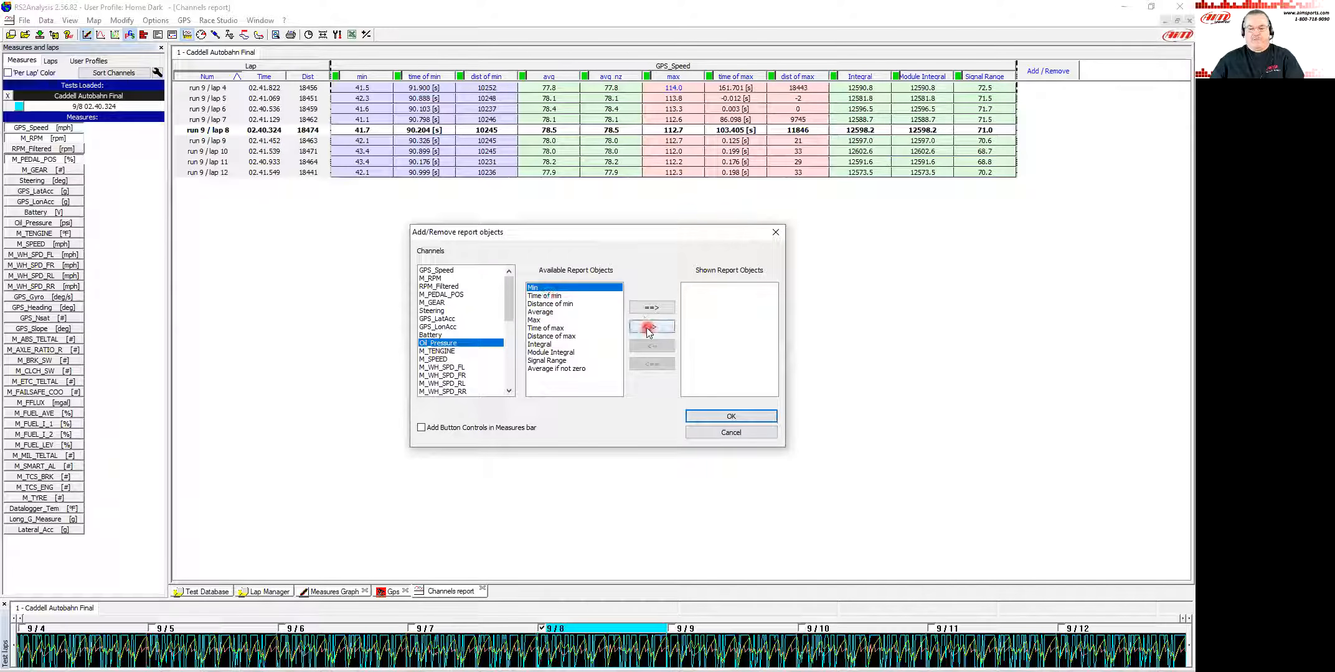
pyautogui.click(447, 351)
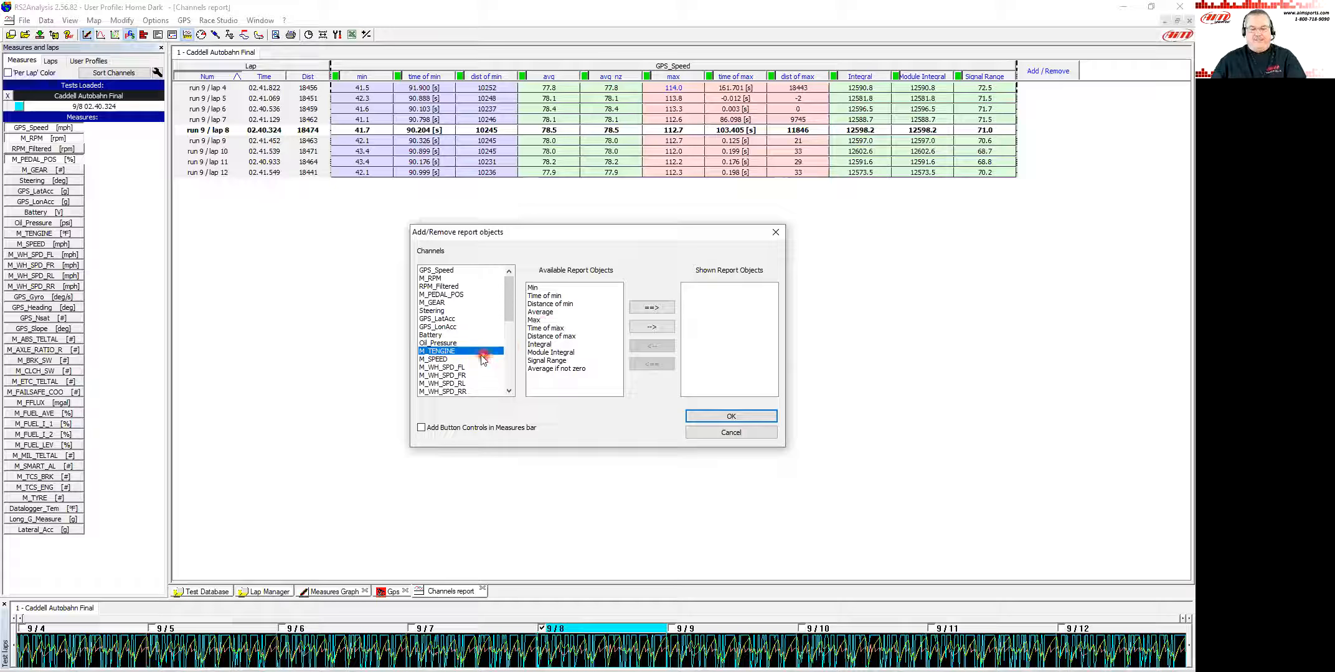
pyautogui.click(534, 320)
pyautogui.click(650, 329)
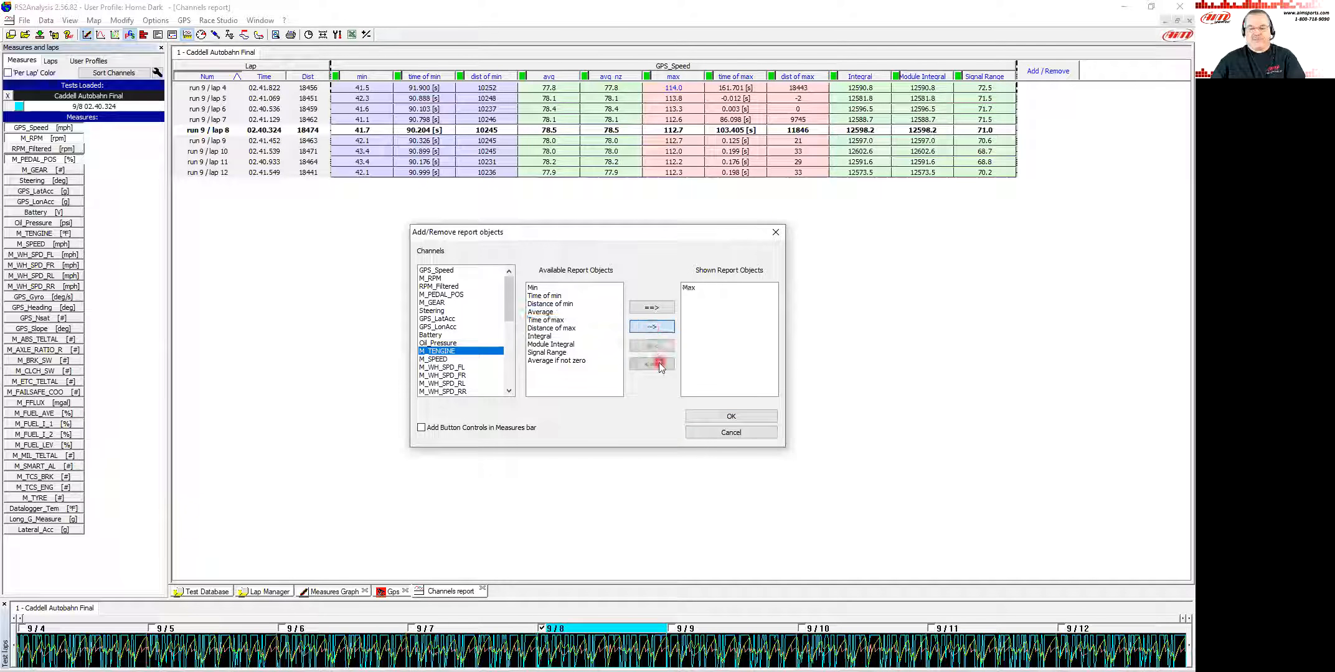
pyautogui.click(429, 353)
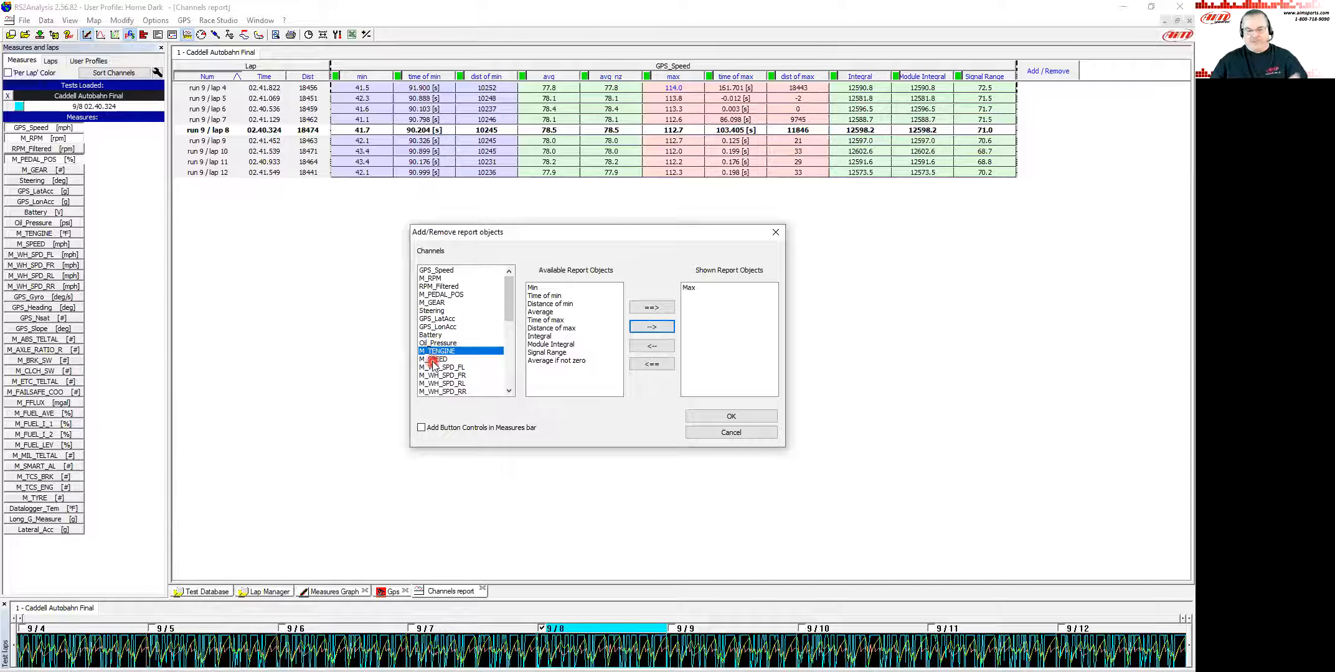
pyautogui.click(729, 418)
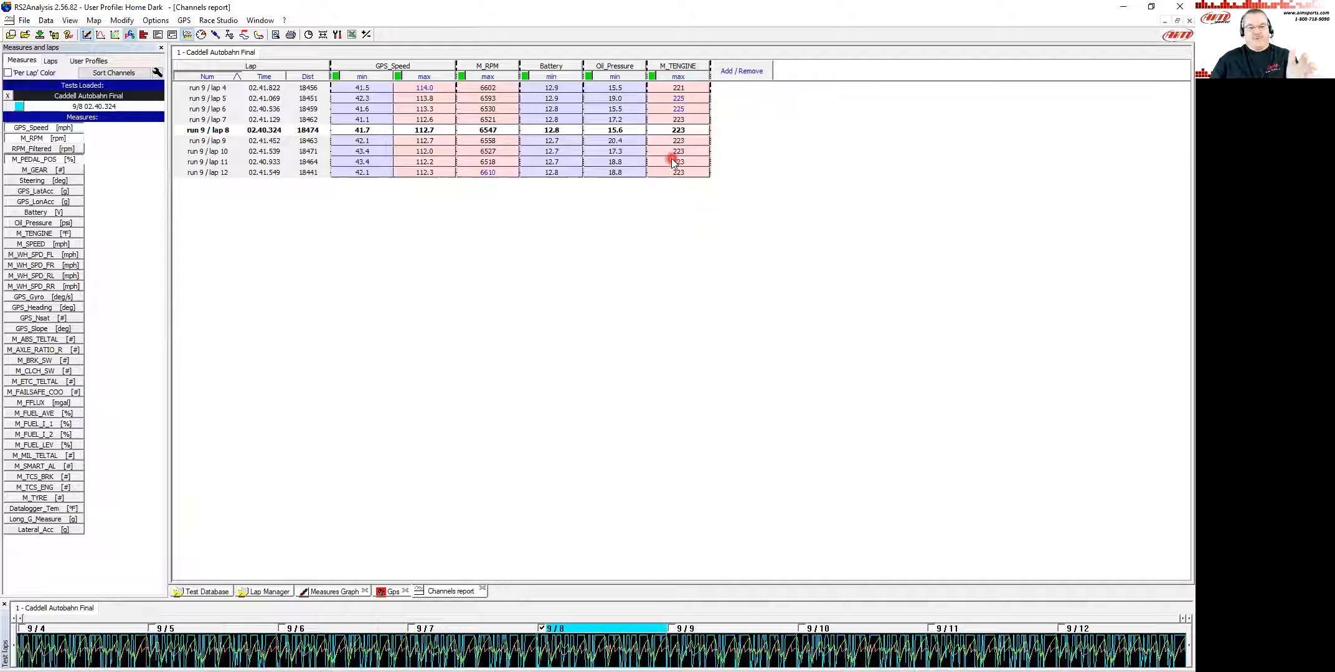
pyautogui.click(446, 163)
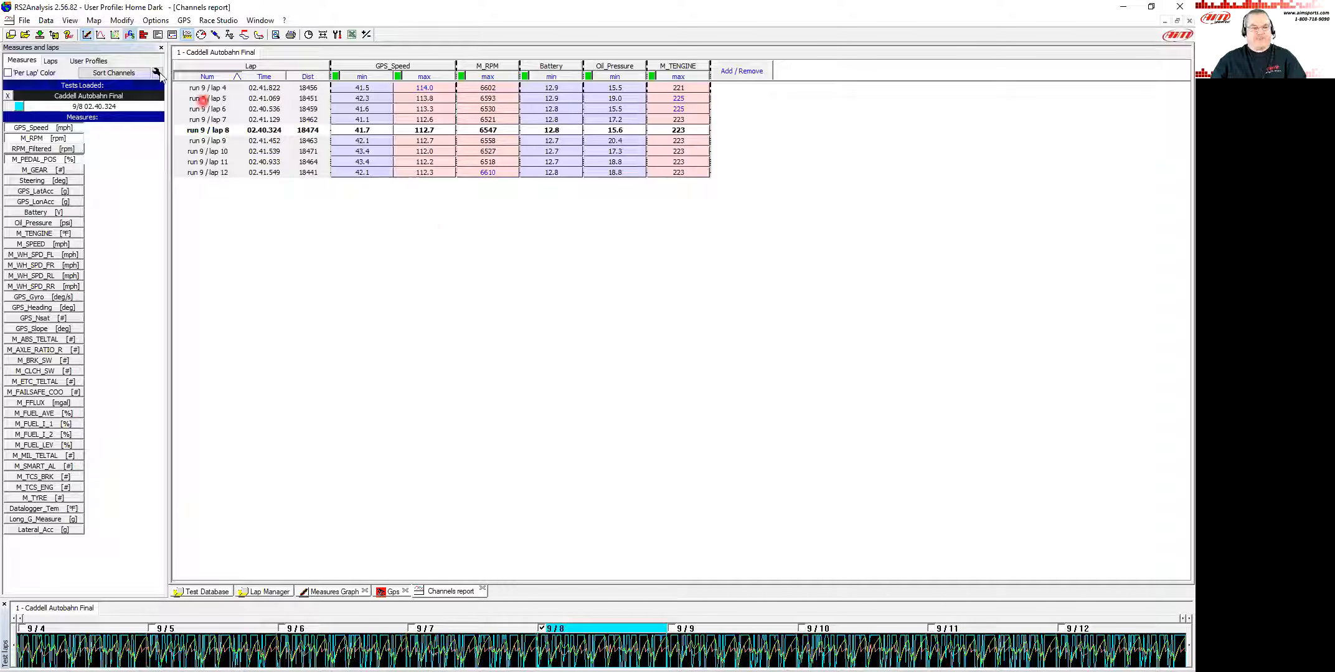
# Step: Create a user profile named Ch Report Veh Health that keeps all current settings
pyautogui.click(101, 61)
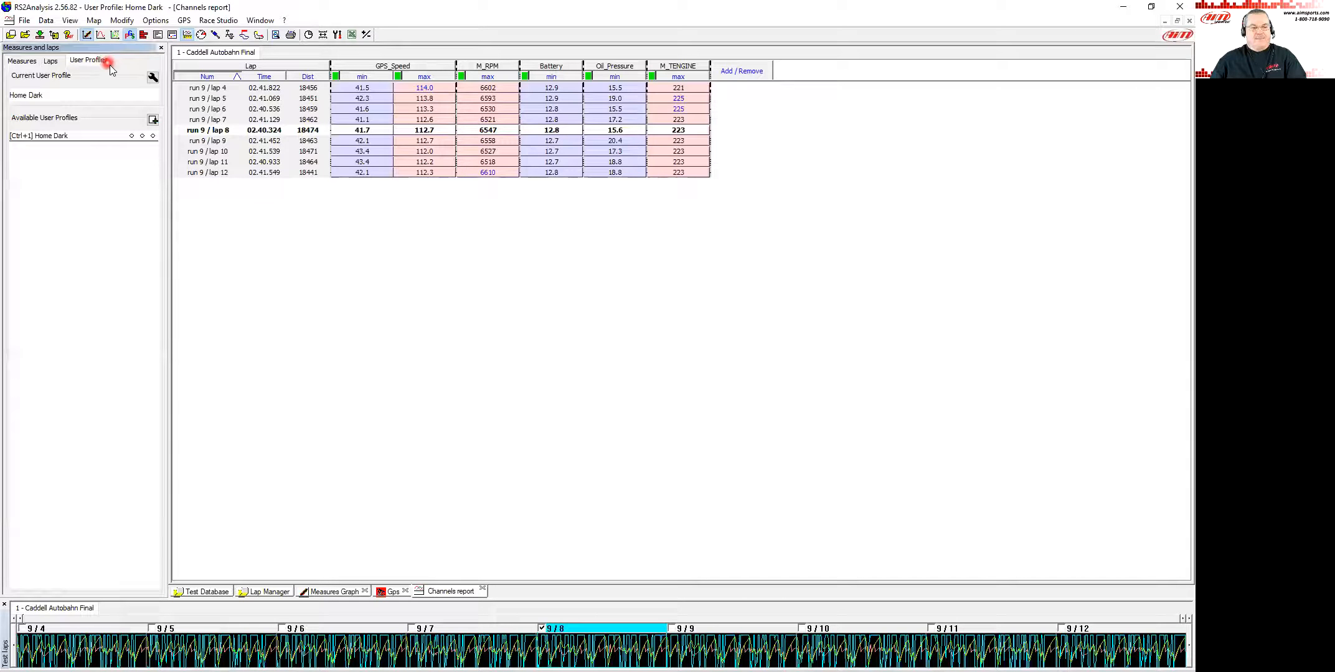
pyautogui.click(153, 121)
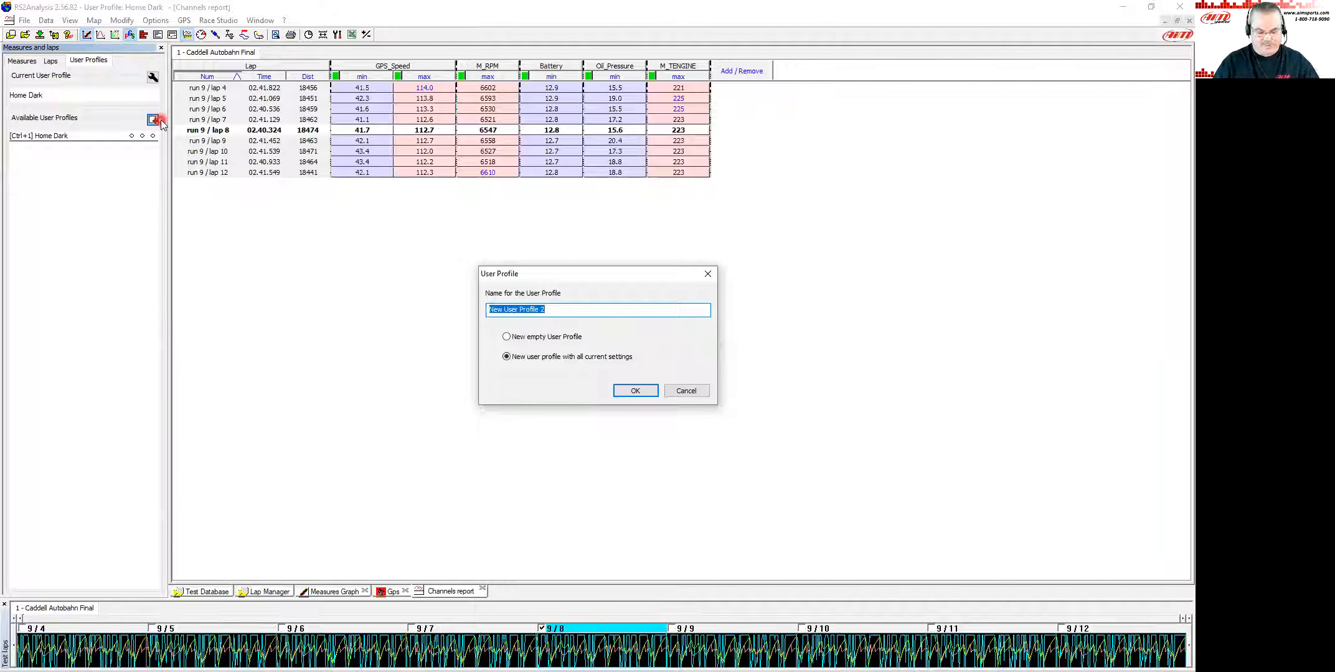
pyautogui.write('Ch Report')
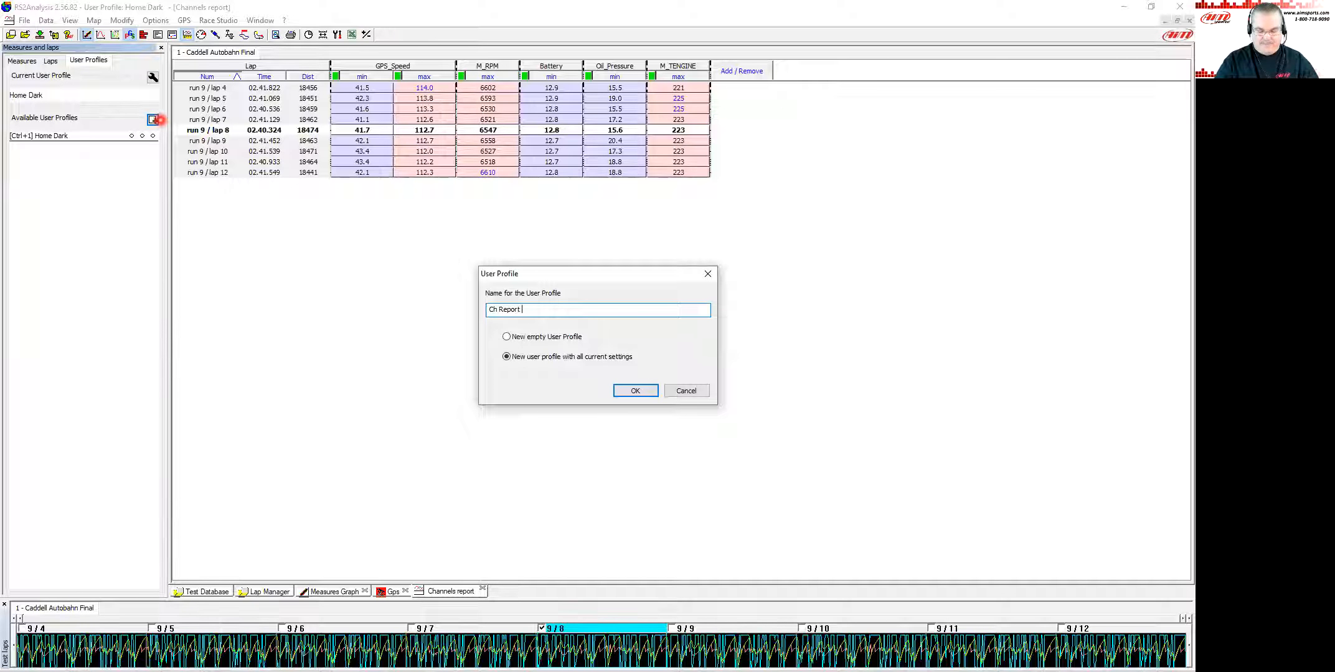
pyautogui.write(' Veh Health')
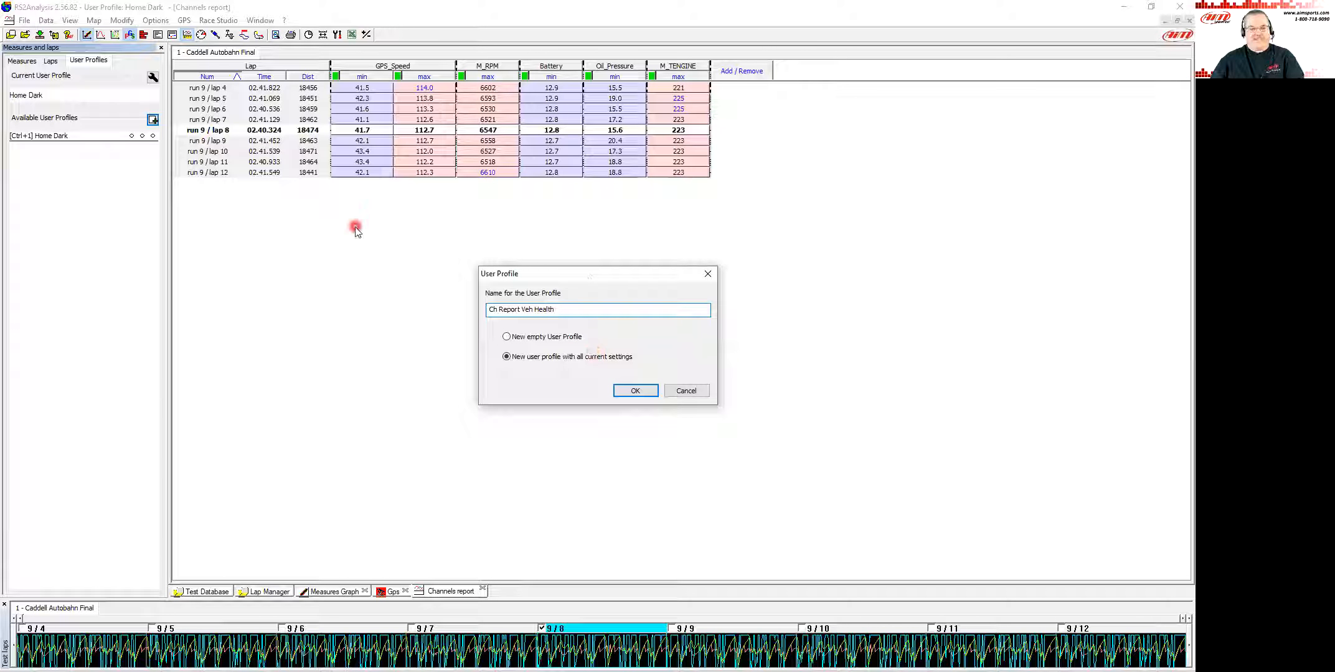
pyautogui.click(642, 393)
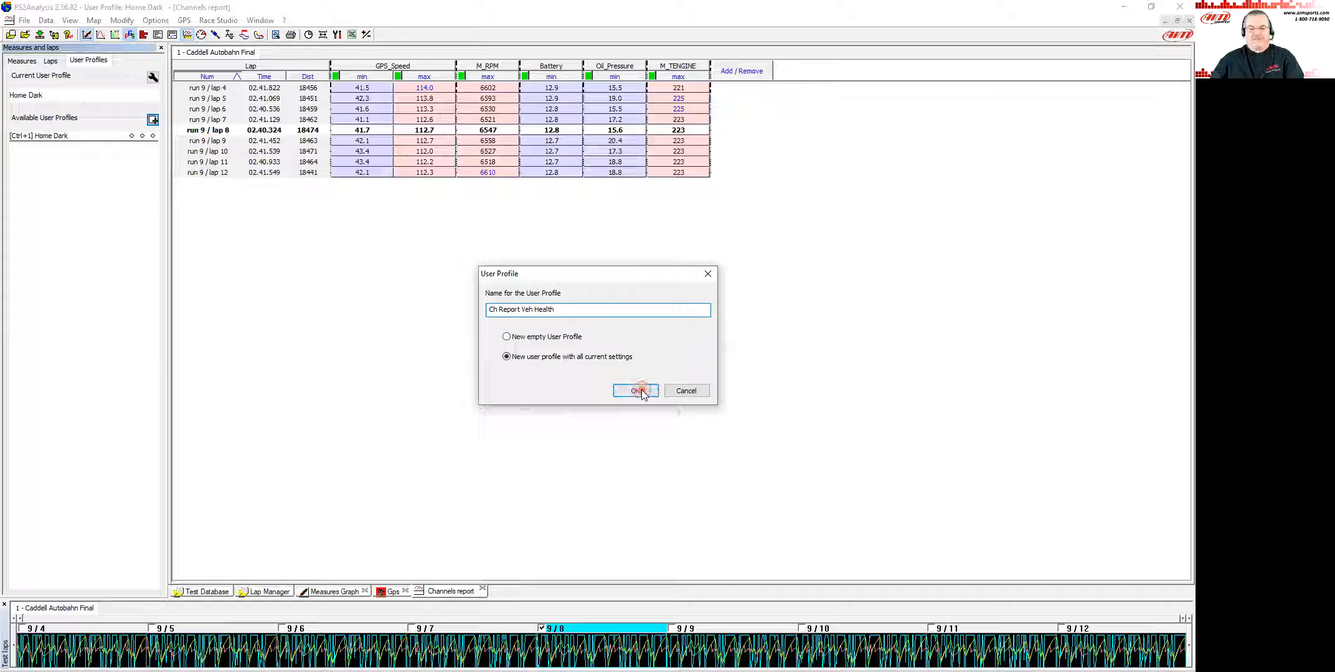
# Step: Load the Home Dark profile, return to Ch Report Veh Health, and bring its Channels report to the front
pyautogui.click(65, 136)
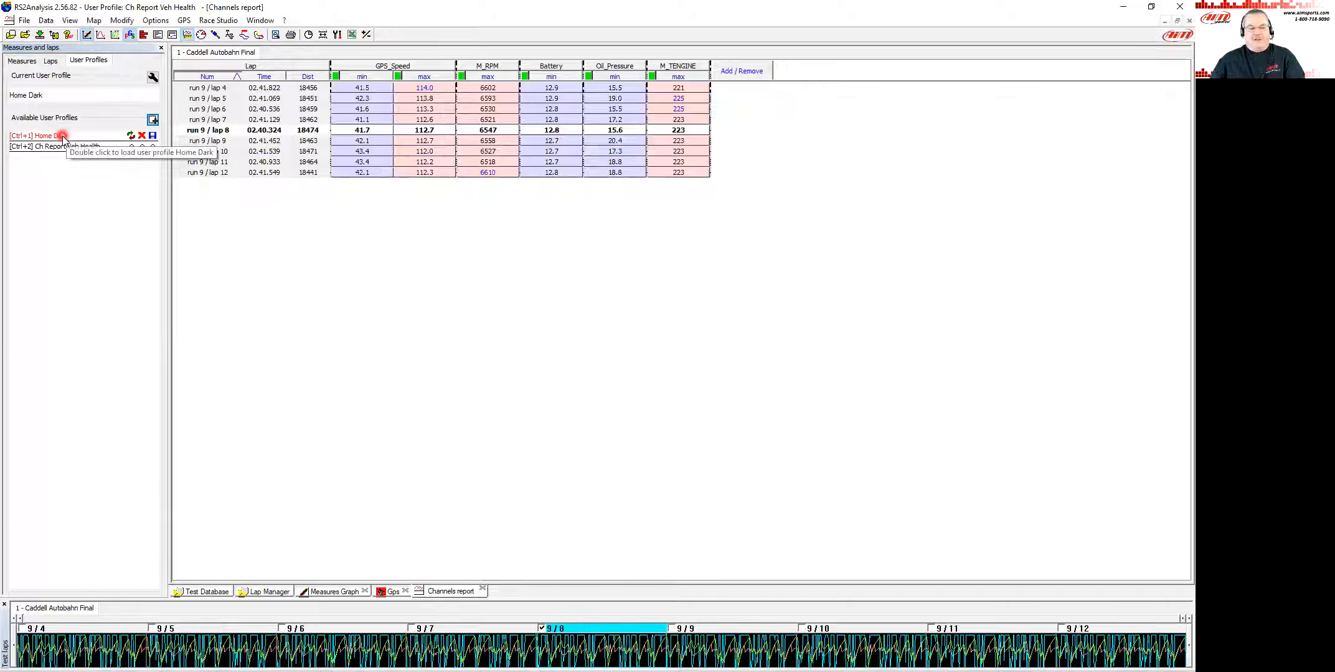
pyautogui.click(130, 135)
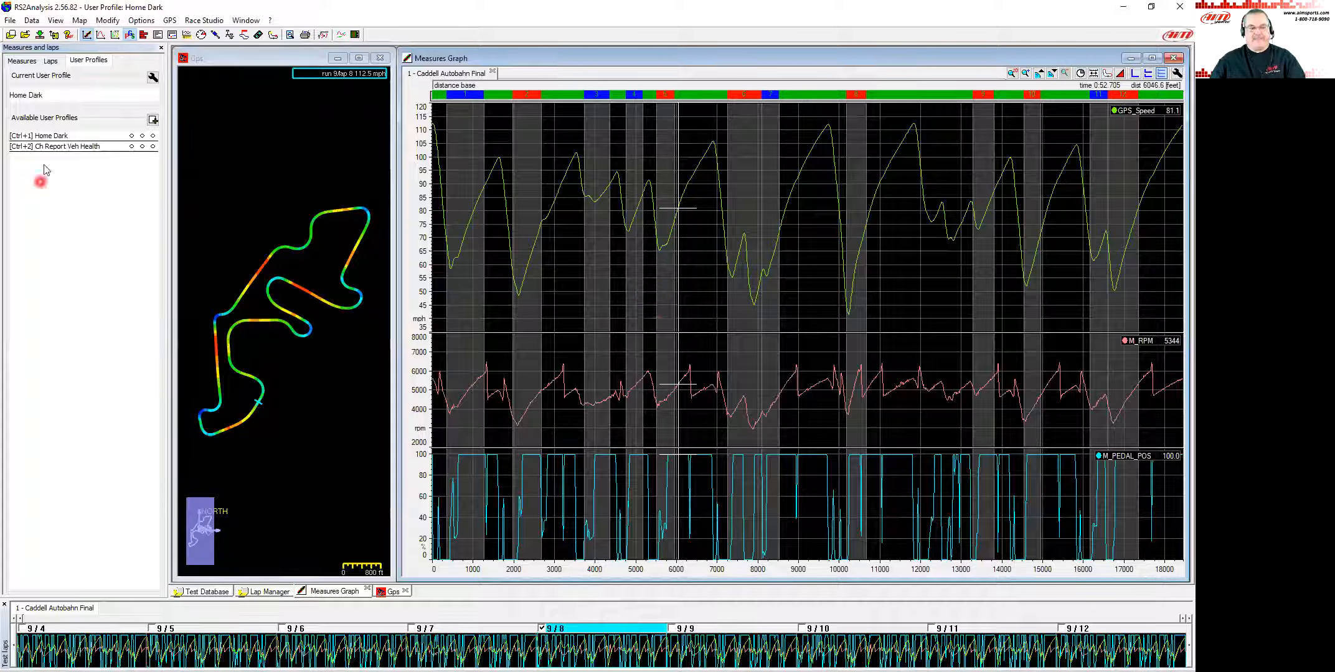
pyautogui.click(130, 149)
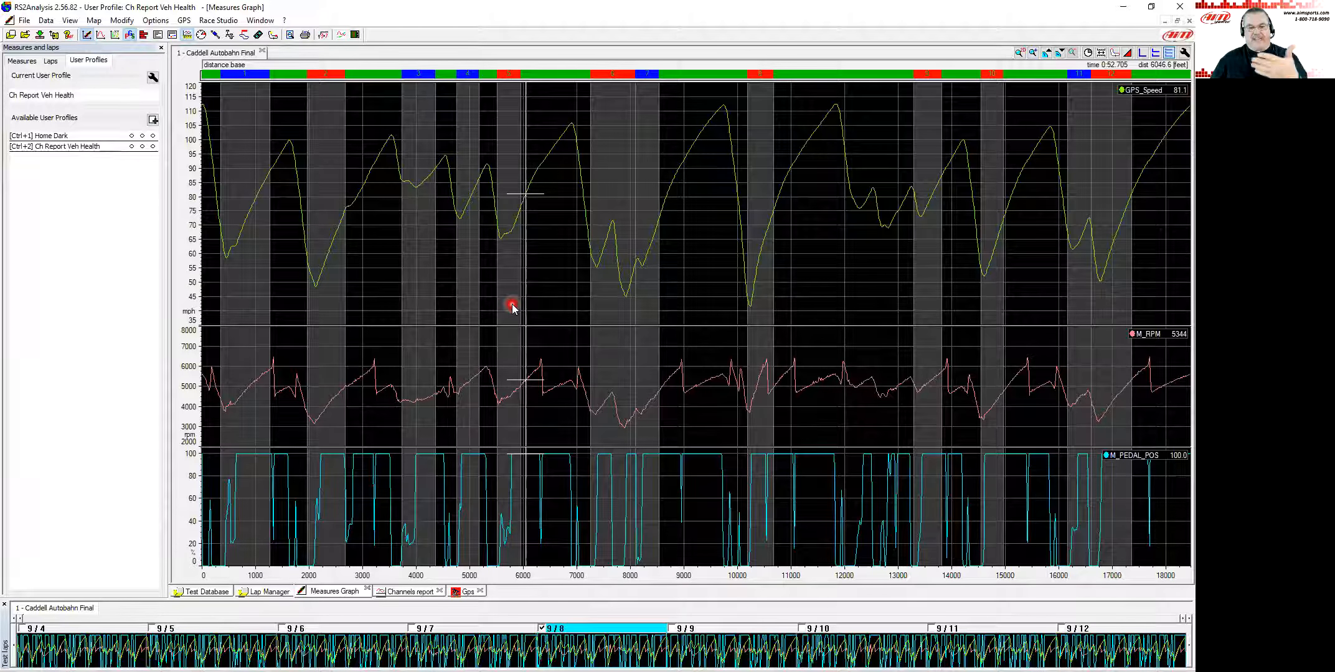
pyautogui.click(405, 593)
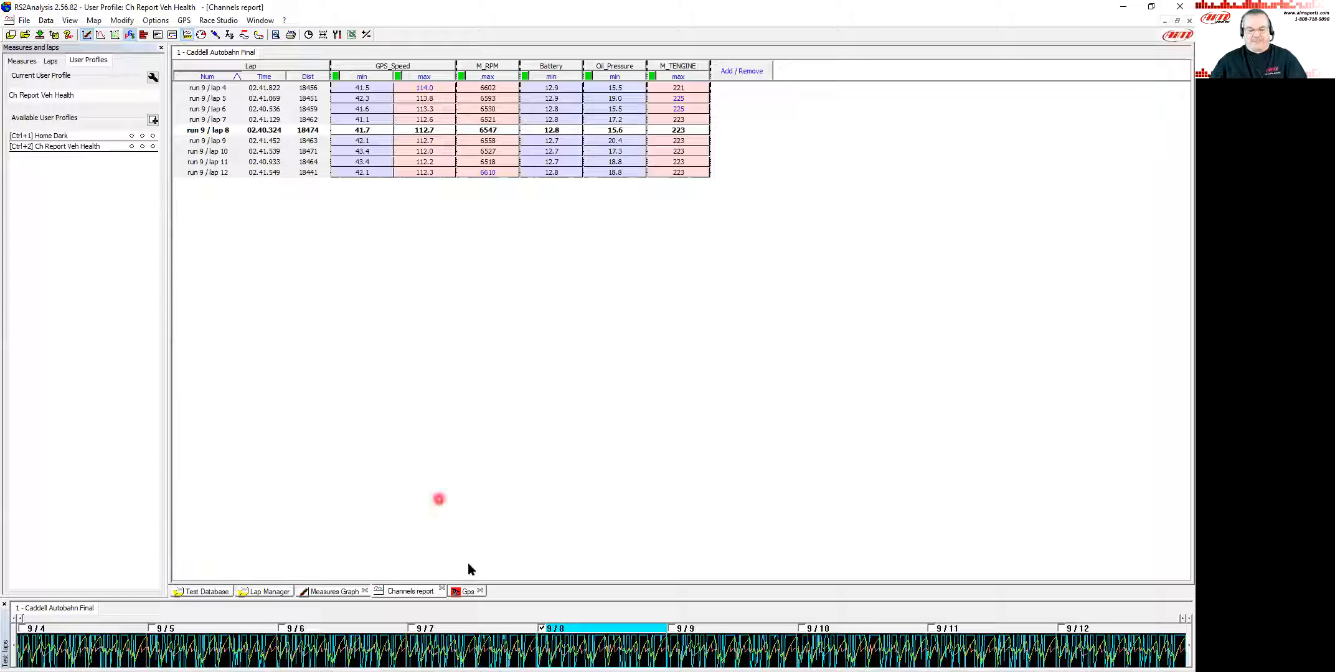
# Step: Close the Gps and Measures Graph windows and save the reduced layout to the Ch Report Veh Health profile
pyautogui.click(480, 590)
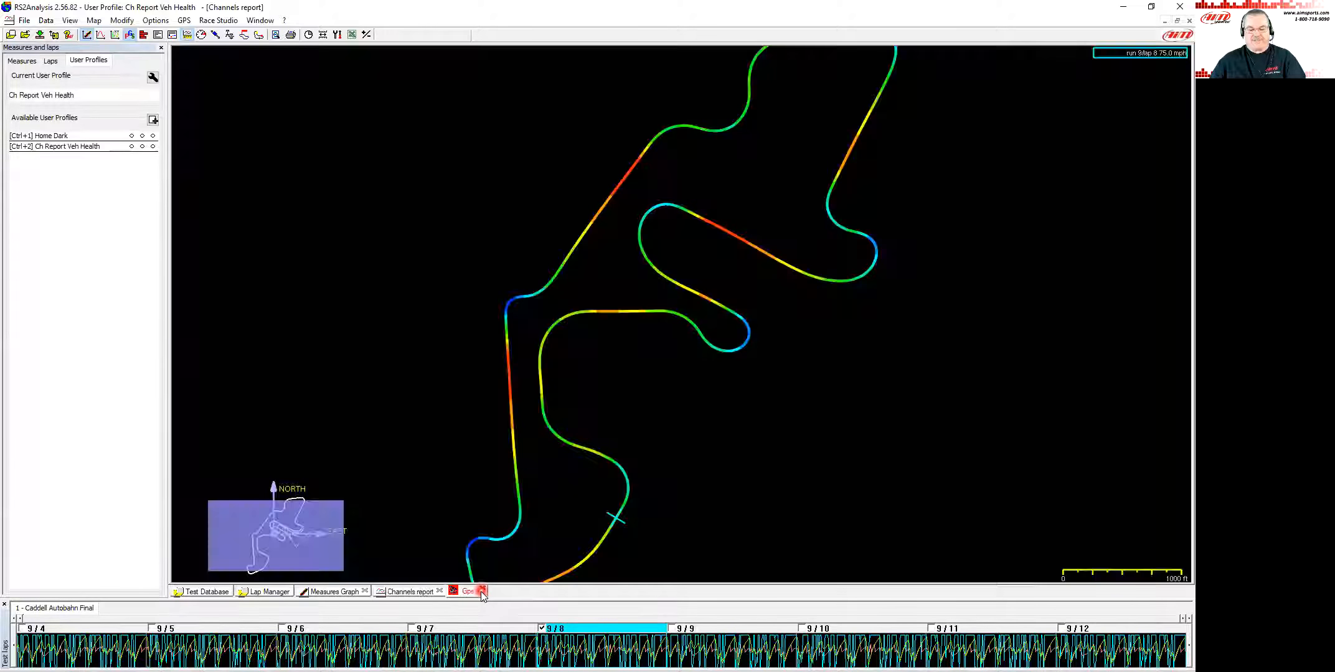
pyautogui.click(334, 593)
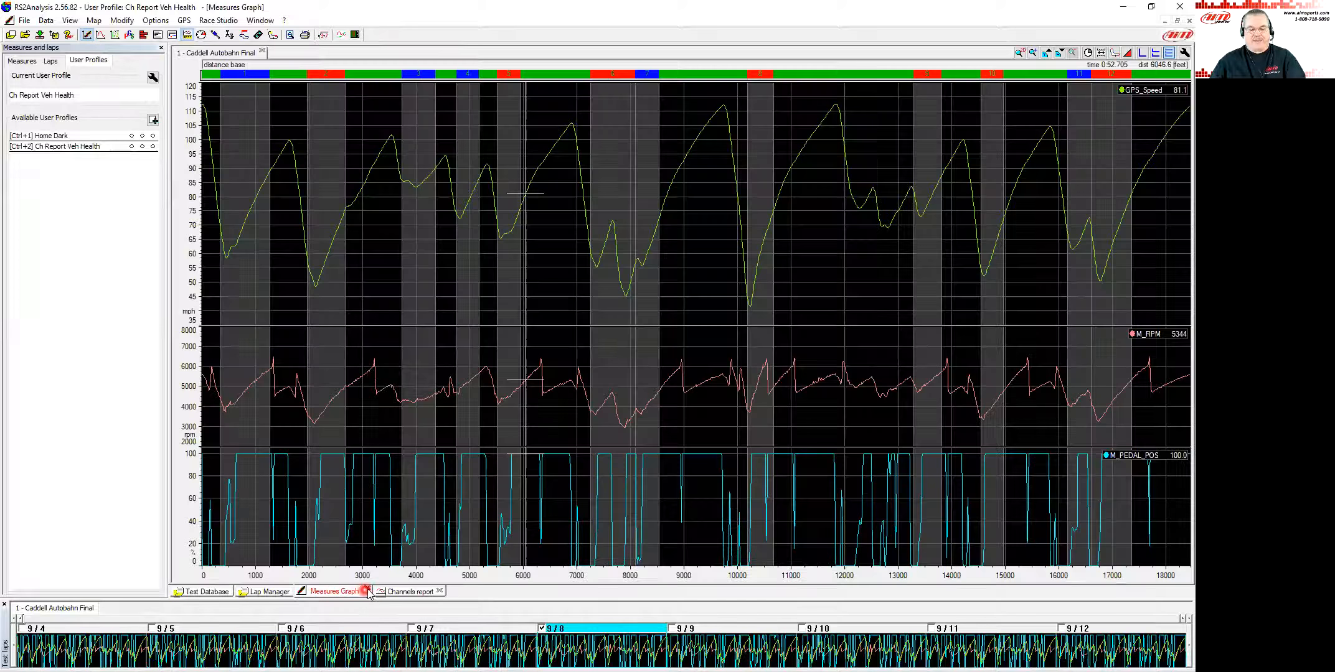
pyautogui.click(366, 592)
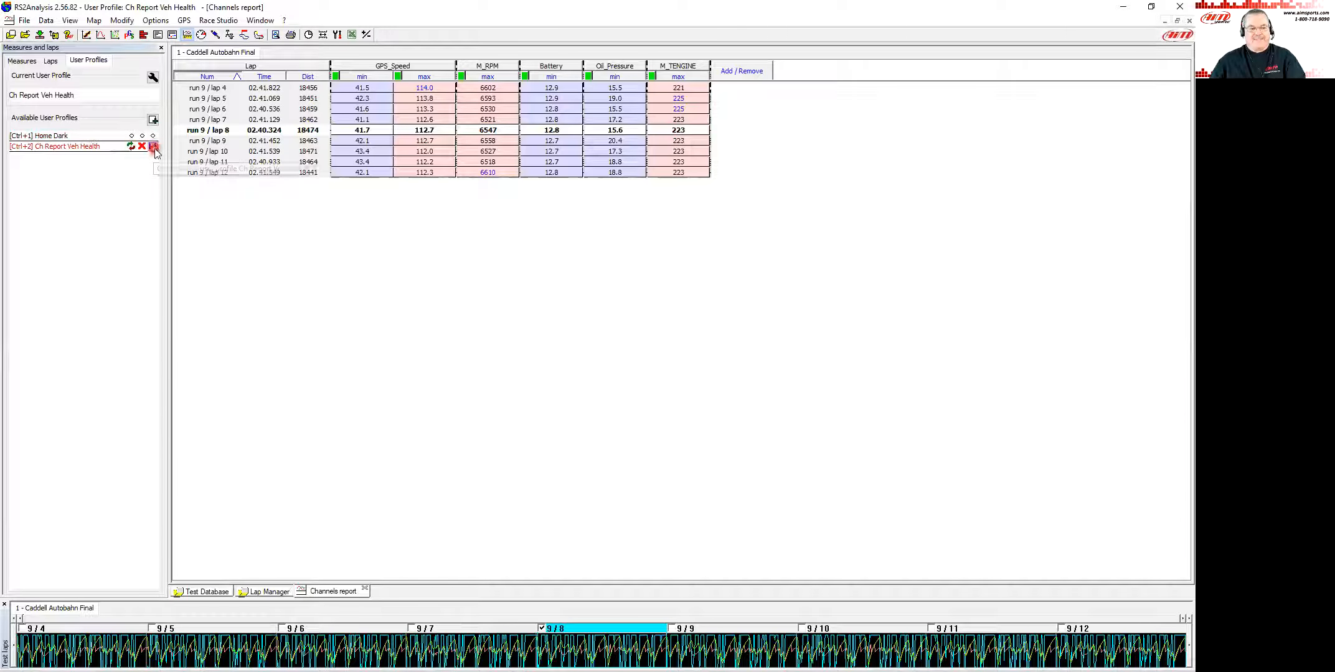
pyautogui.click(152, 147)
pyautogui.click(302, 282)
pyautogui.click(153, 148)
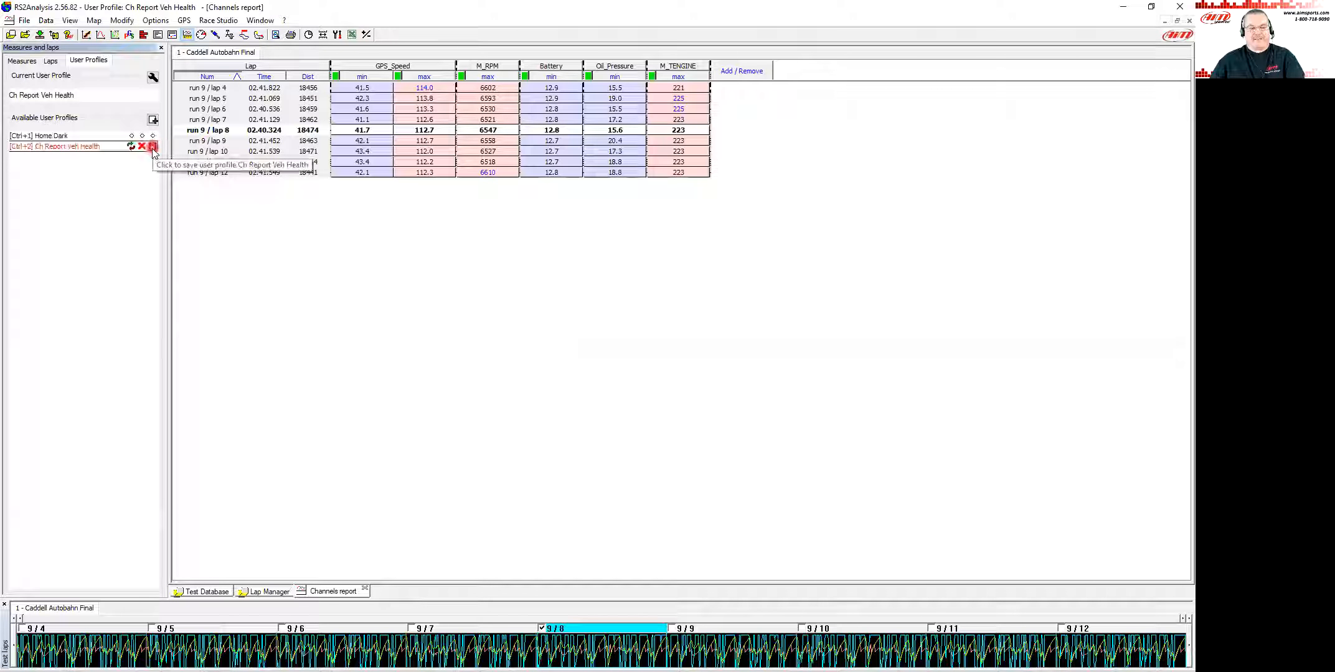
pyautogui.click(471, 261)
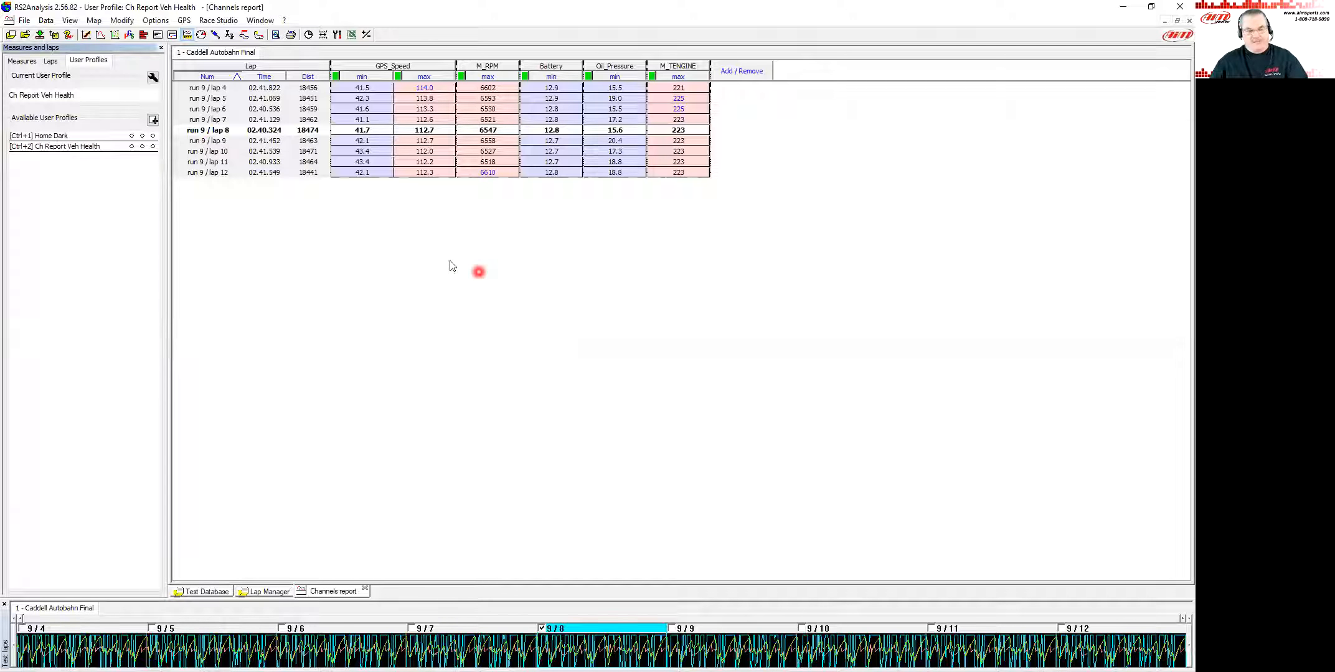
# Step: Load the Home Dark profile, move the cursor along its speed graph, and reload Ch Report Veh Health
pyautogui.click(73, 136)
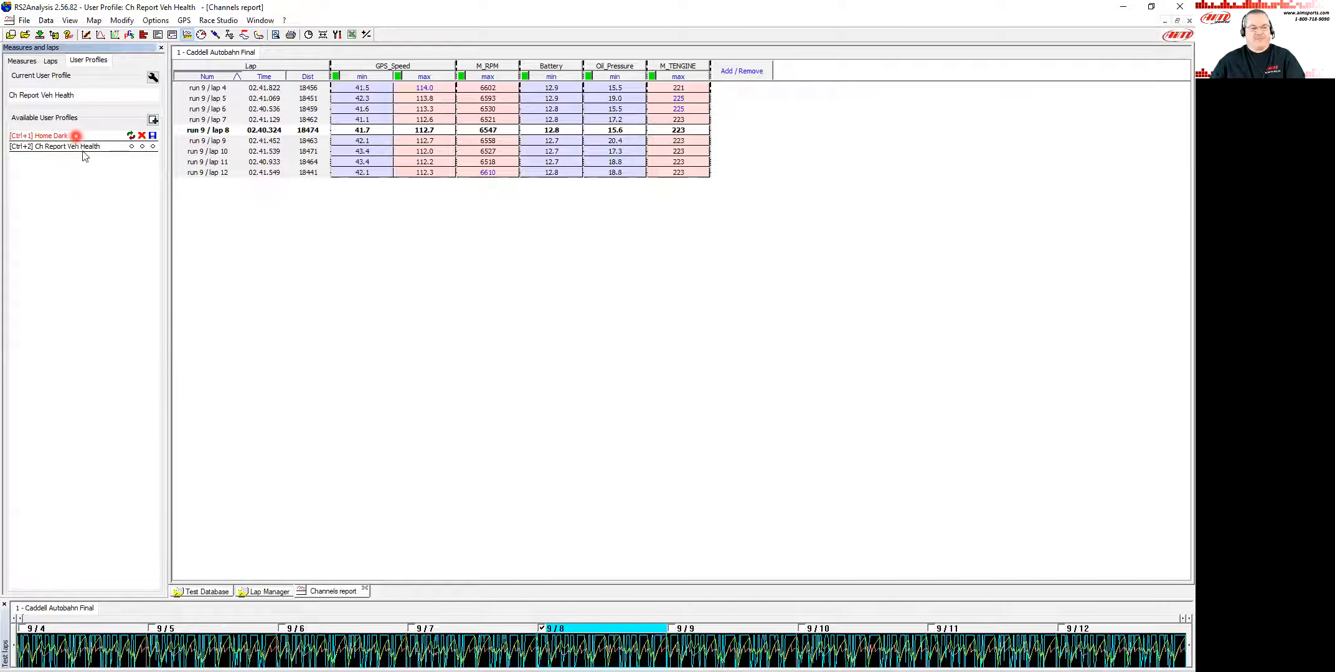
pyautogui.moveTo(780, 214)
pyautogui.mouseDown()
pyautogui.moveTo(673, 232)
pyautogui.moveTo(762, 242)
pyautogui.moveTo(719, 248)
pyautogui.mouseUp()
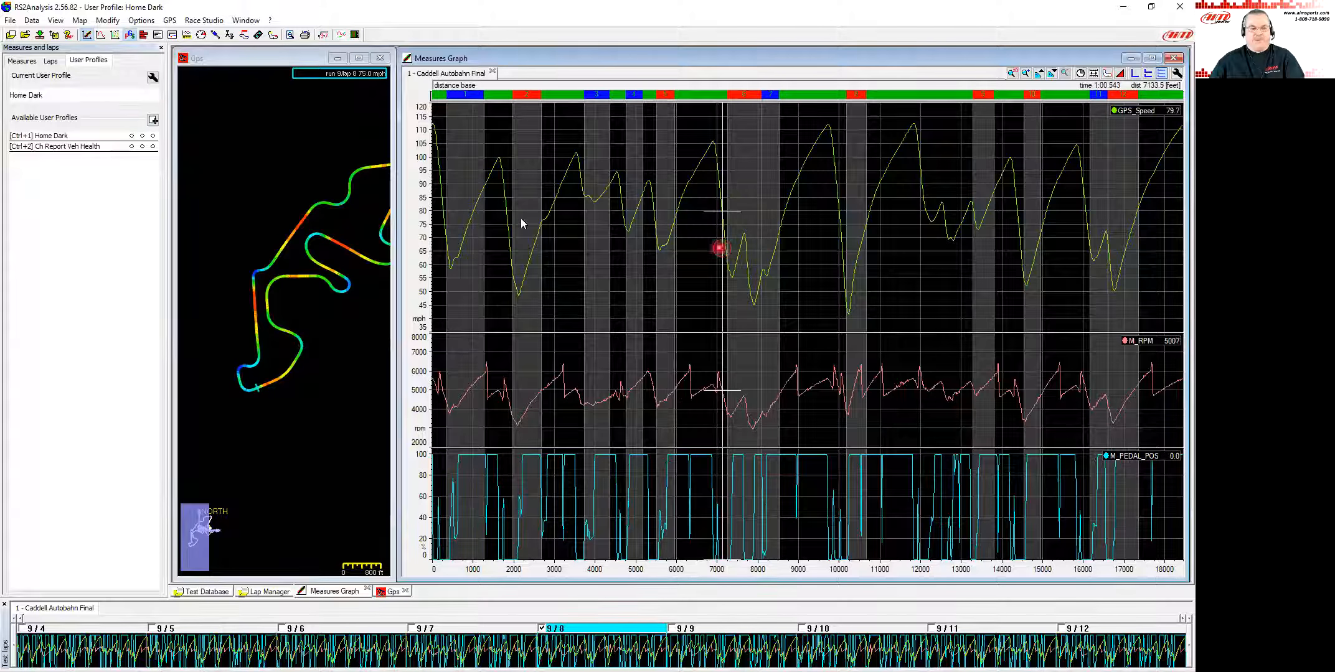
pyautogui.click(75, 147)
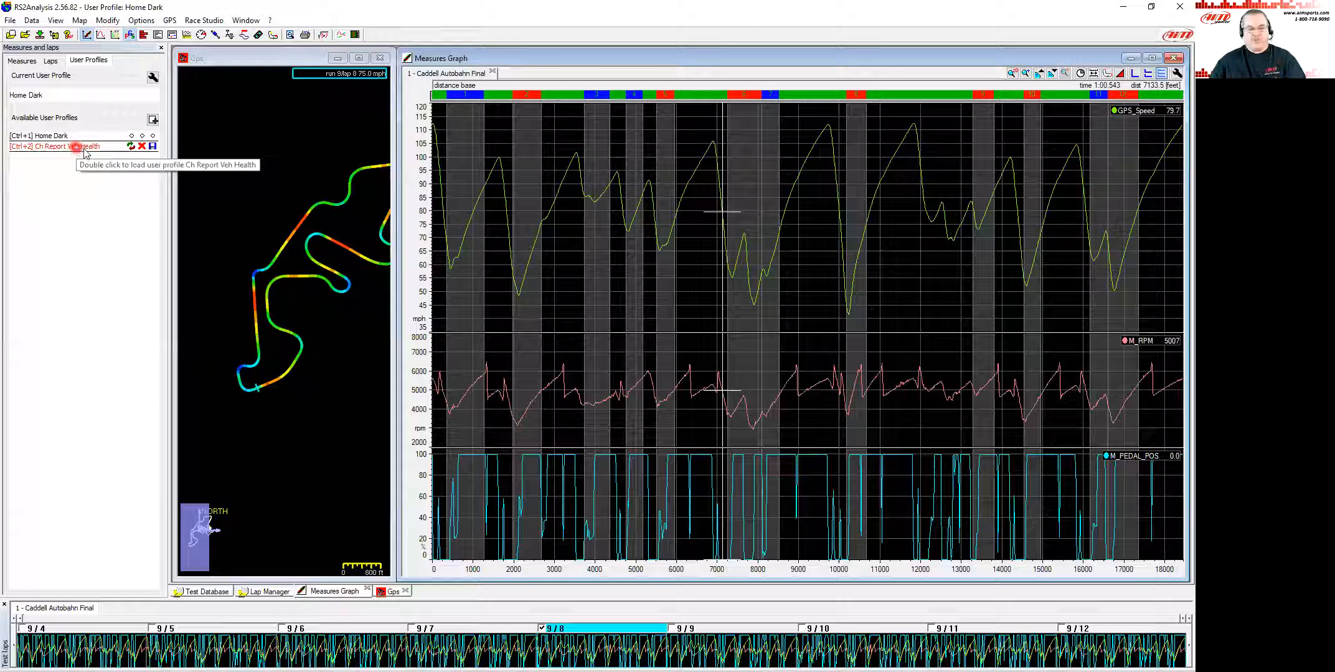
pyautogui.click(130, 147)
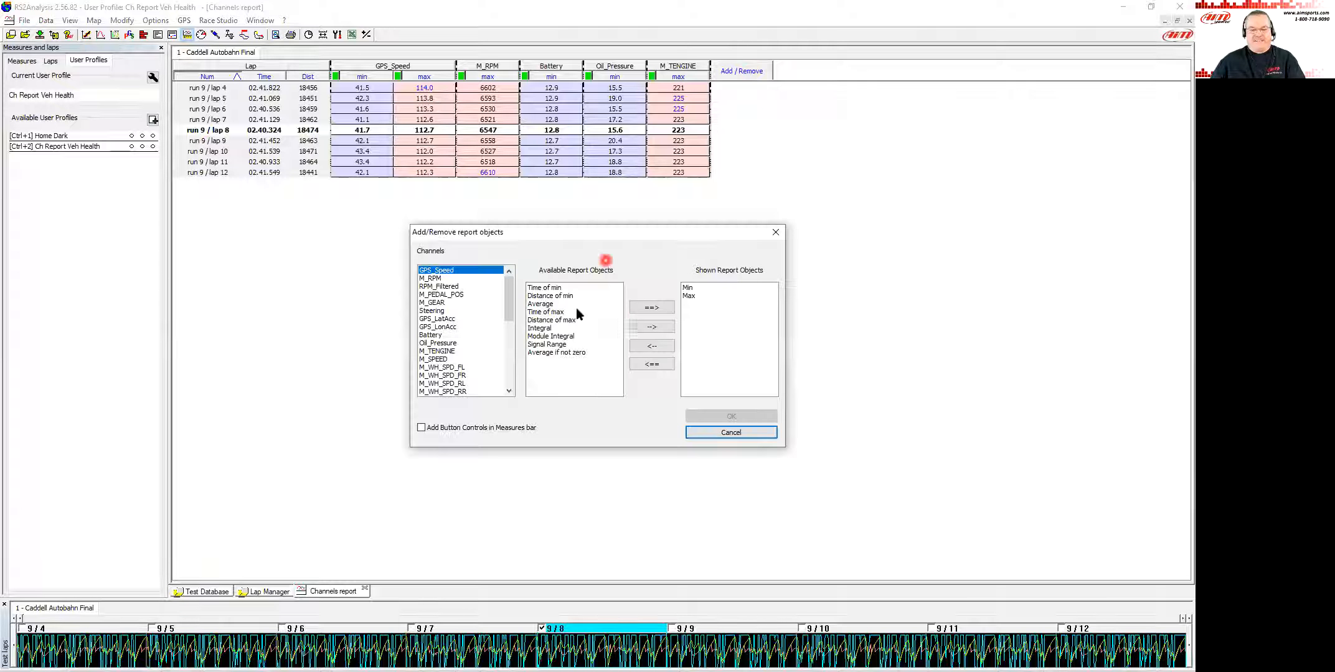
# Step: Remove all shown report objects for M_RPM, Battery, Oil_Pressure and M_TENGINE from the Channels report
pyautogui.click(440, 278)
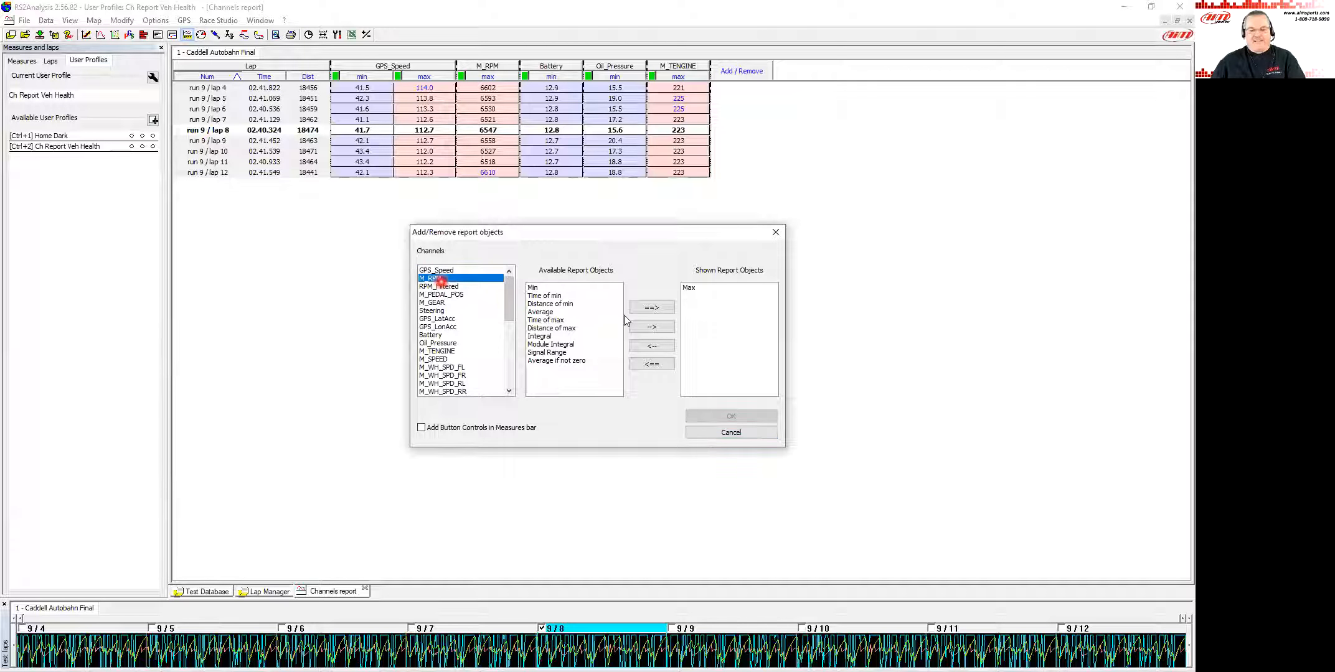
pyautogui.click(650, 365)
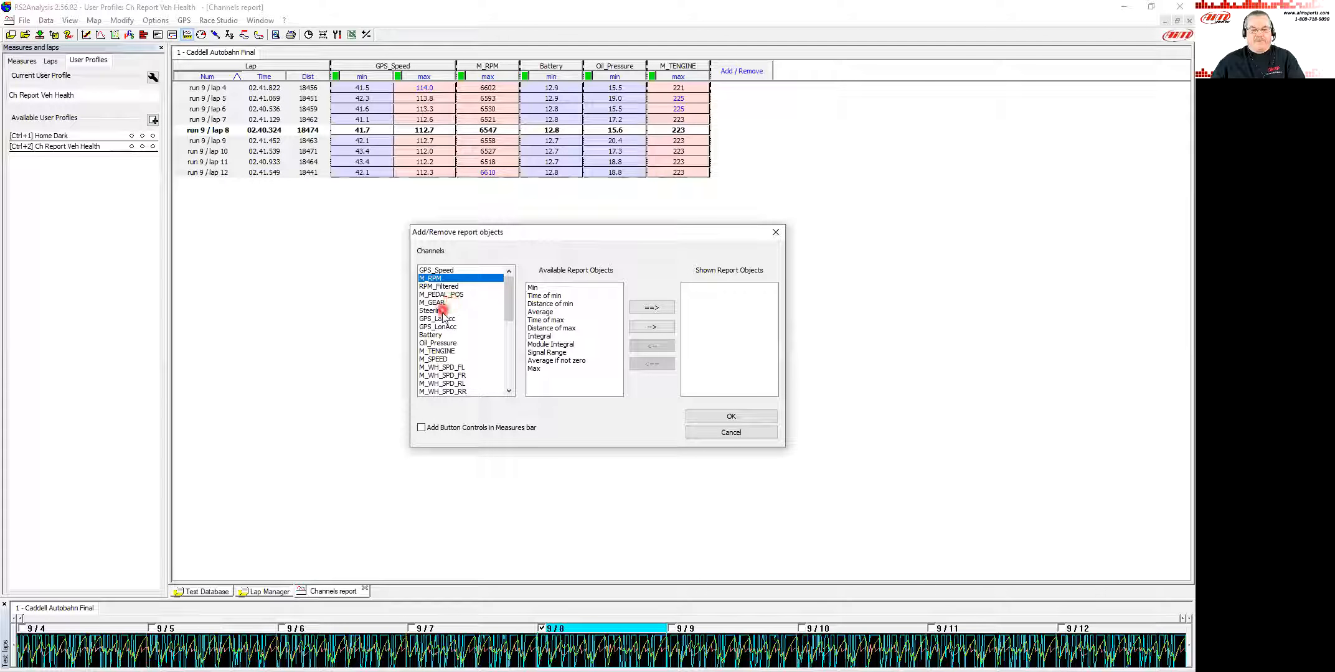
pyautogui.click(436, 335)
pyautogui.click(665, 329)
pyautogui.click(652, 364)
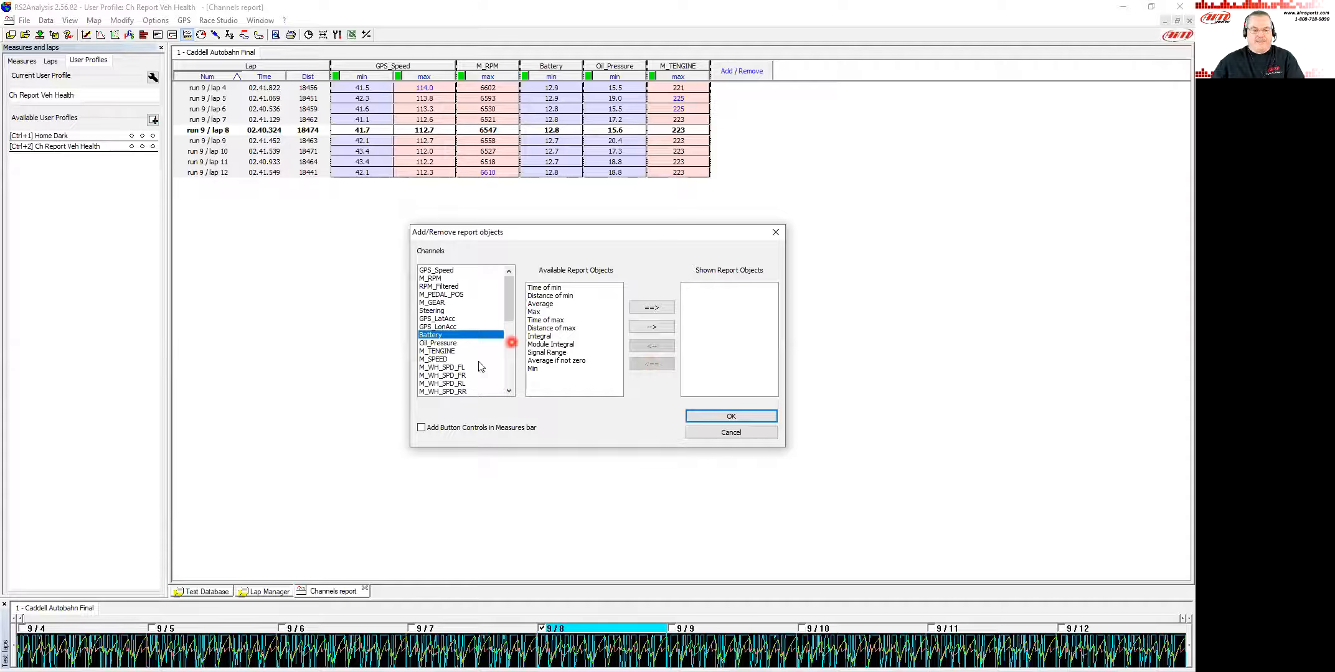
pyautogui.click(439, 343)
pyautogui.click(647, 365)
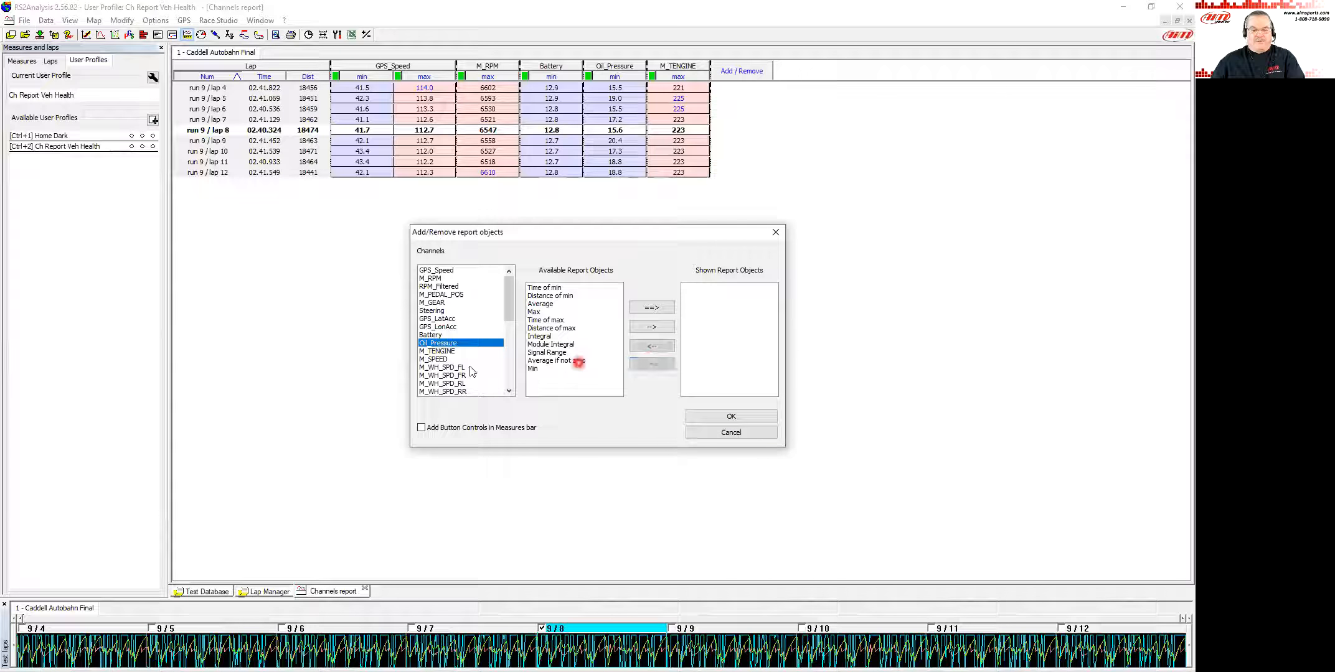
pyautogui.click(437, 351)
pyautogui.click(648, 366)
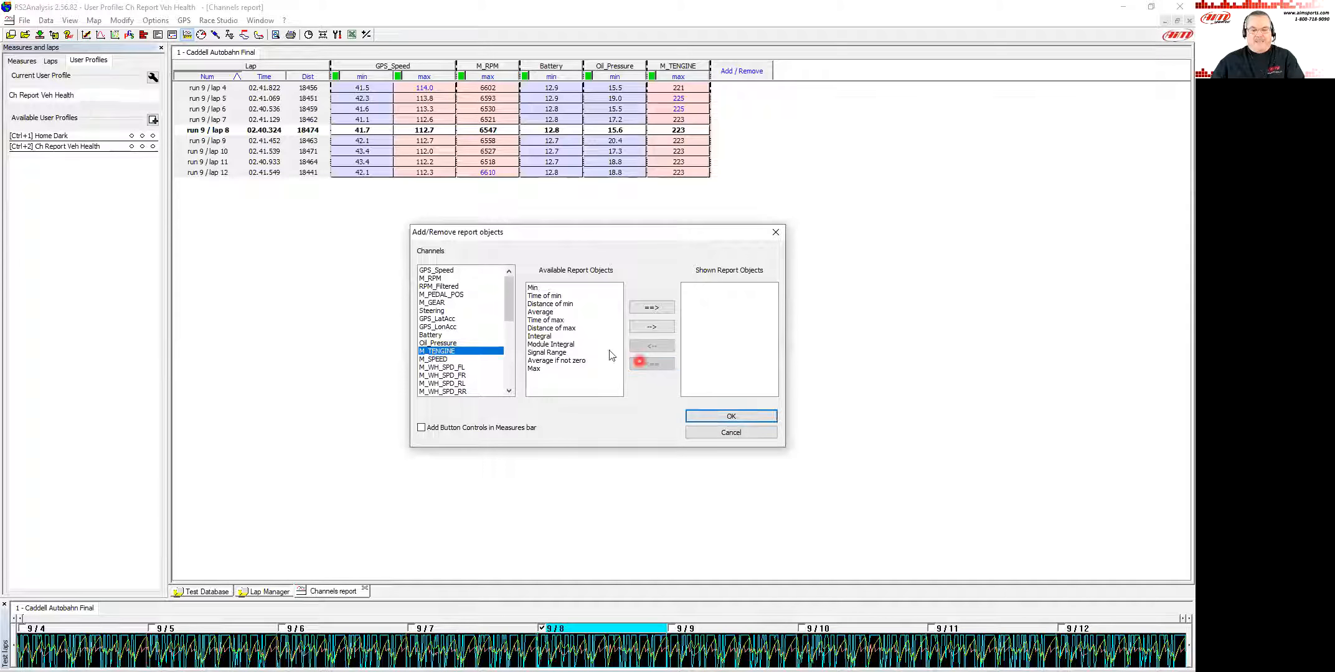
# Step: Show the Average report object for M_PEDAL_POS
pyautogui.click(444, 294)
pyautogui.click(565, 314)
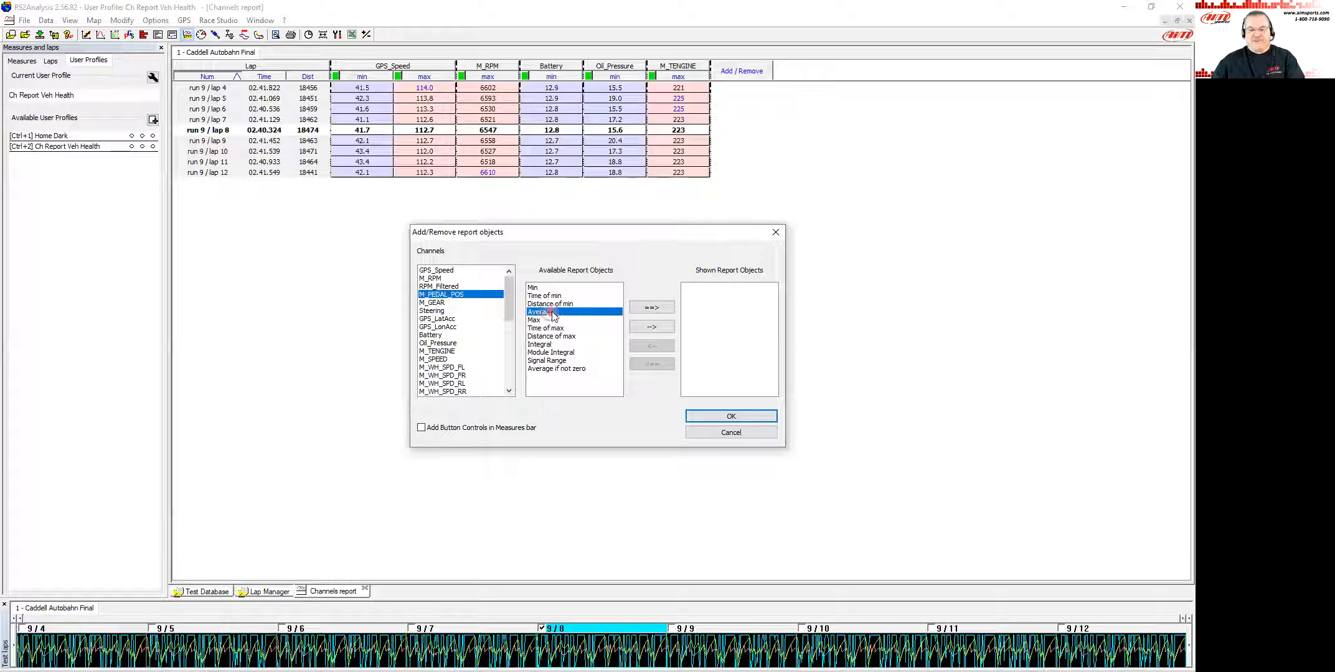
pyautogui.click(667, 328)
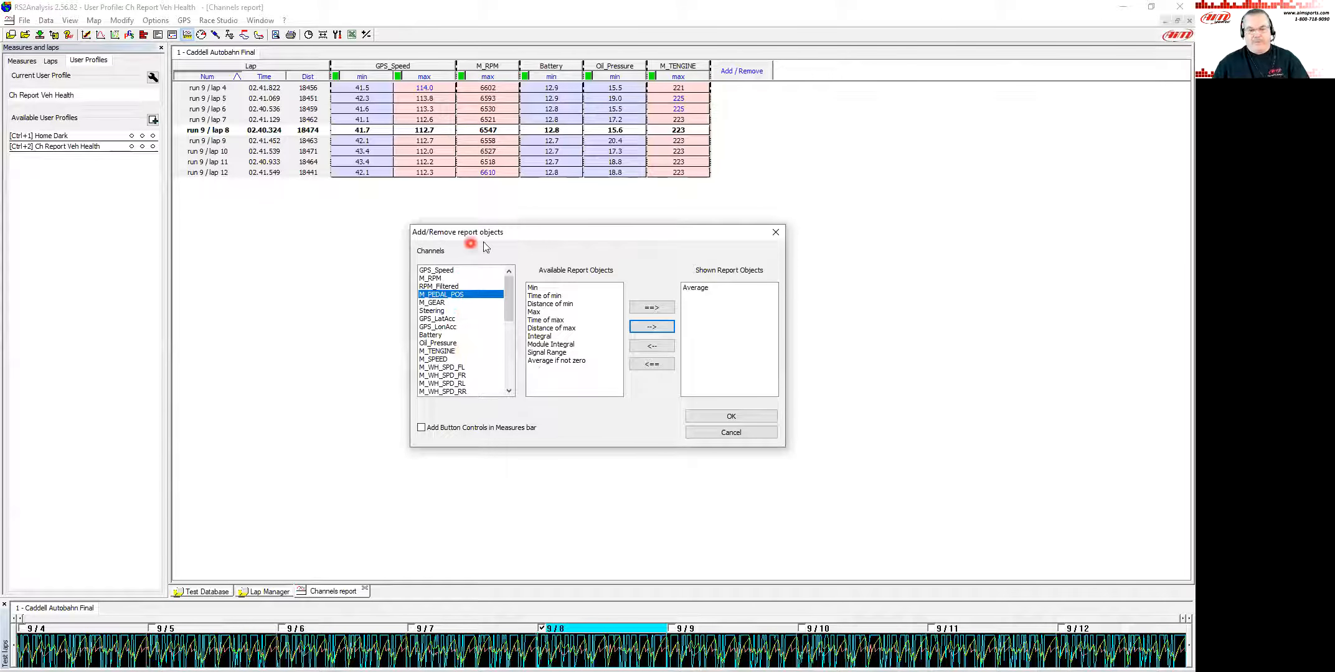
# Step: Show Min, Average and Max for M_RPM, and apply the selection to the Channels report
pyautogui.click(440, 279)
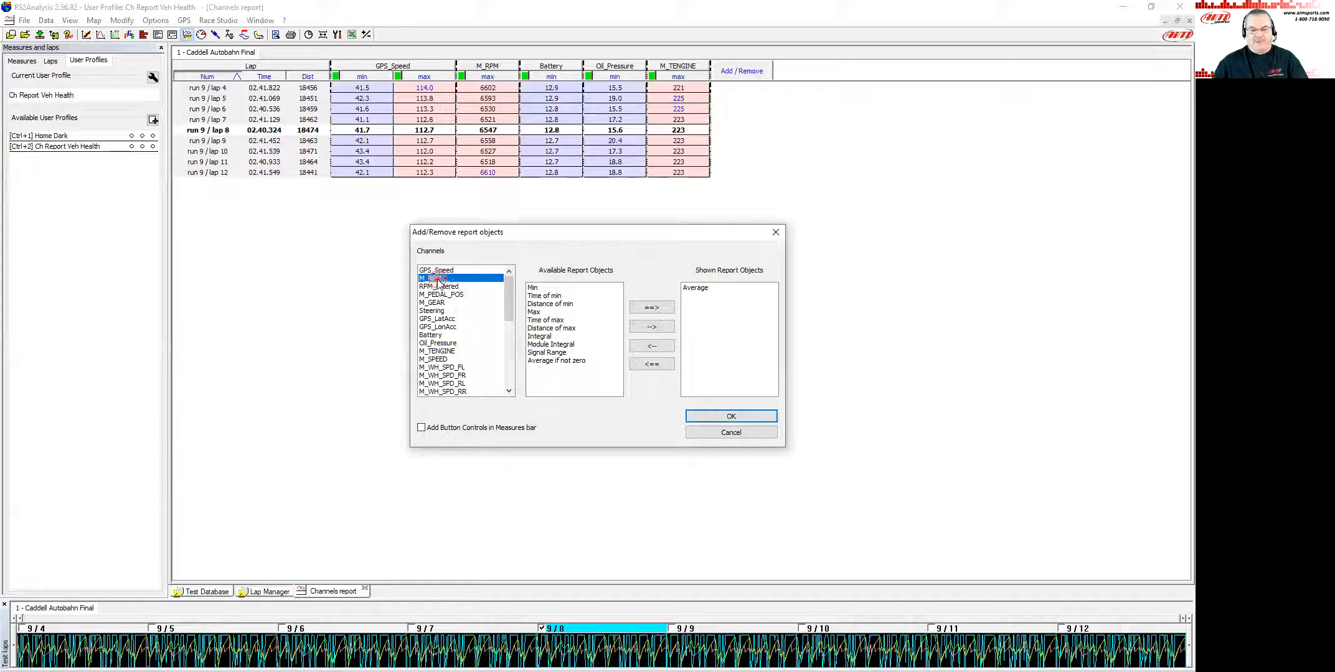
pyautogui.click(534, 287)
pyautogui.click(663, 328)
pyautogui.click(540, 304)
pyautogui.click(652, 327)
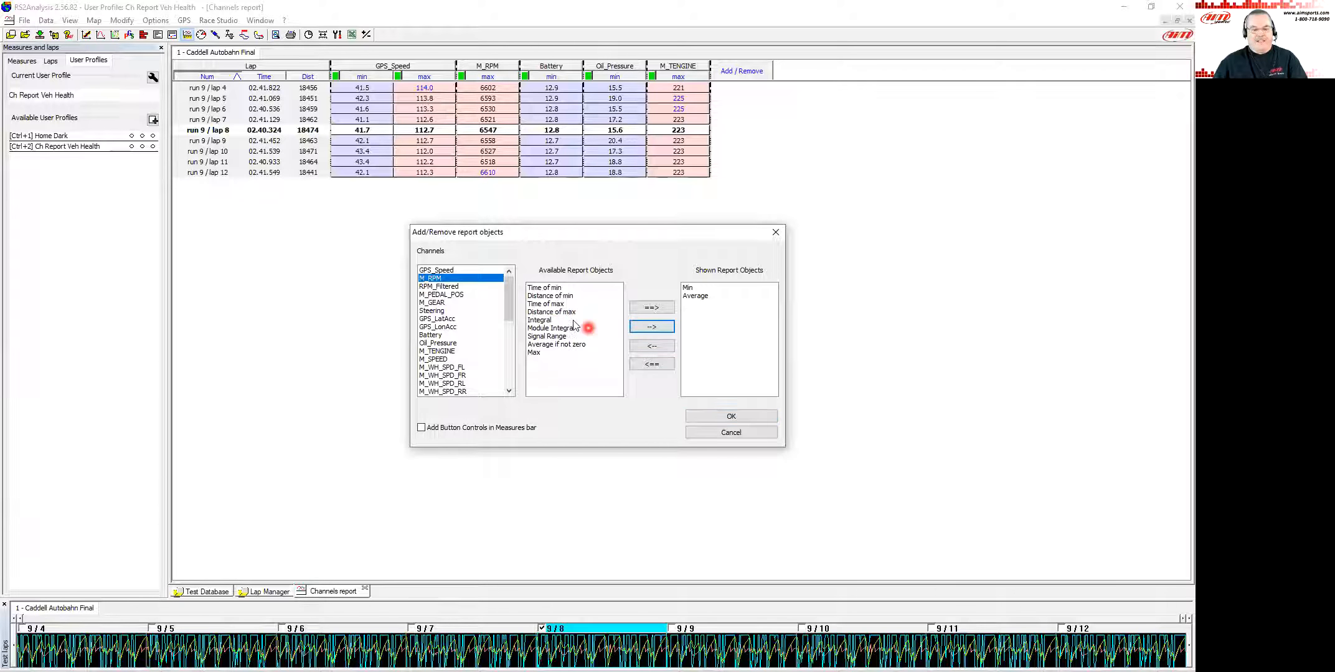
pyautogui.click(536, 353)
pyautogui.click(651, 327)
pyautogui.click(732, 417)
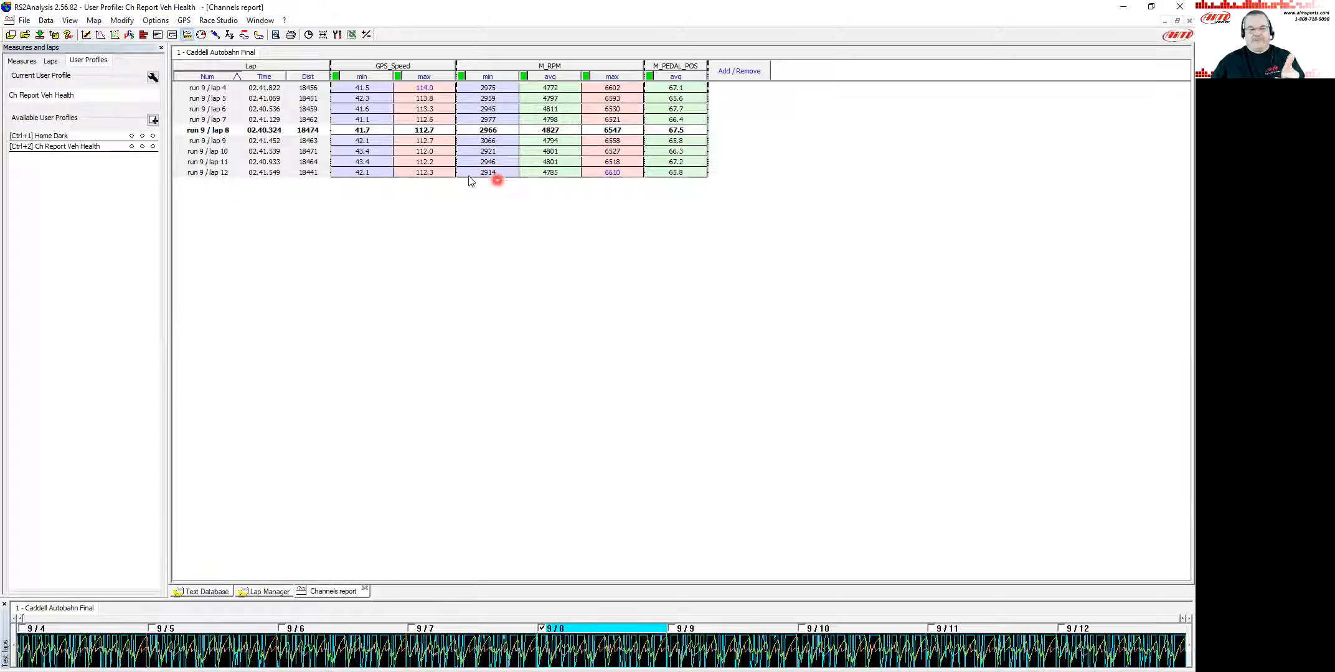
# Step: Save all current settings as a new user profile named Ch Report Driver
pyautogui.click(153, 120)
pyautogui.write('Ch Report Driver')
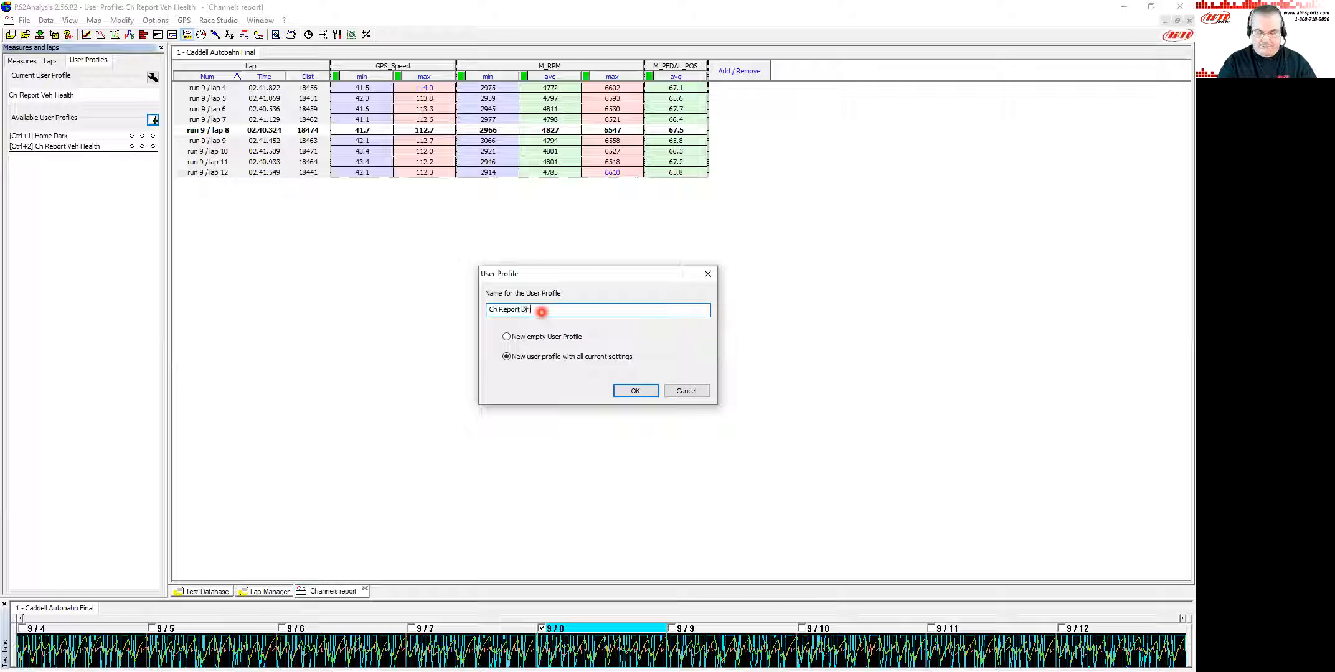
pyautogui.click(636, 391)
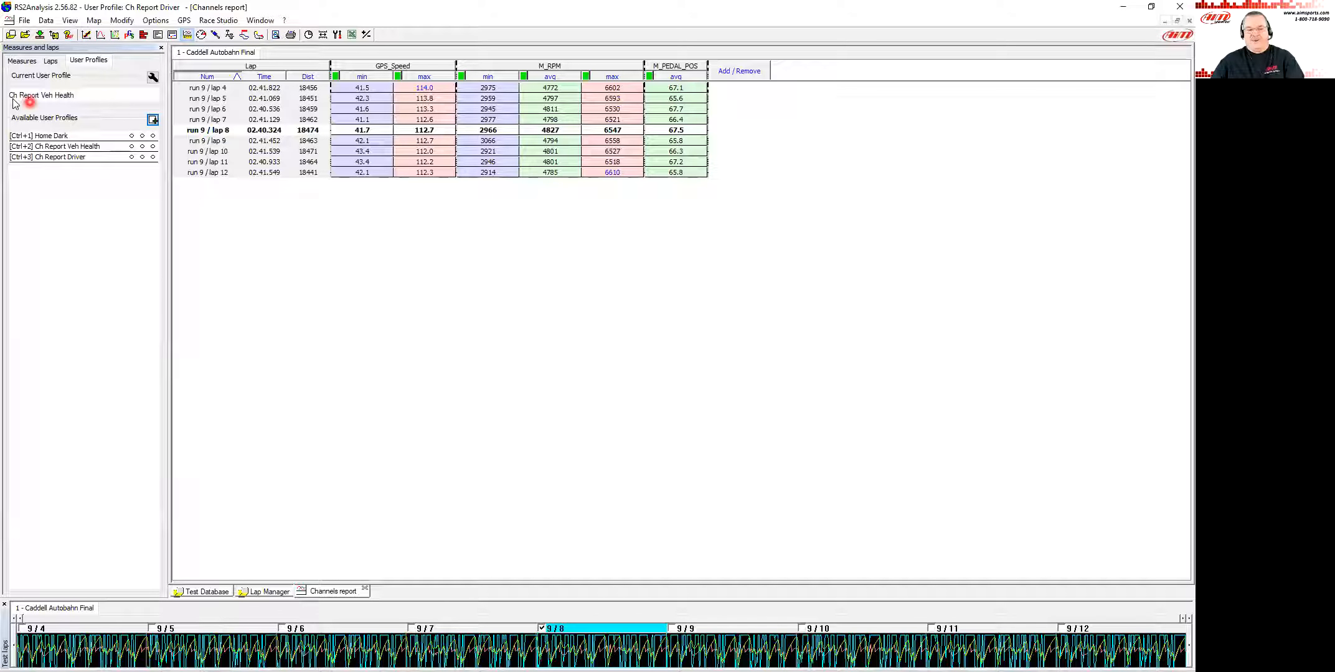
# Step: Load the Home Dark profile and move the cursor along the lap in the Measures Graph
pyautogui.doubleClick(62, 136)
pyautogui.moveTo(704, 228)
pyautogui.mouseDown()
pyautogui.moveTo(674, 236)
pyautogui.moveTo(696, 238)
pyautogui.mouseUp()
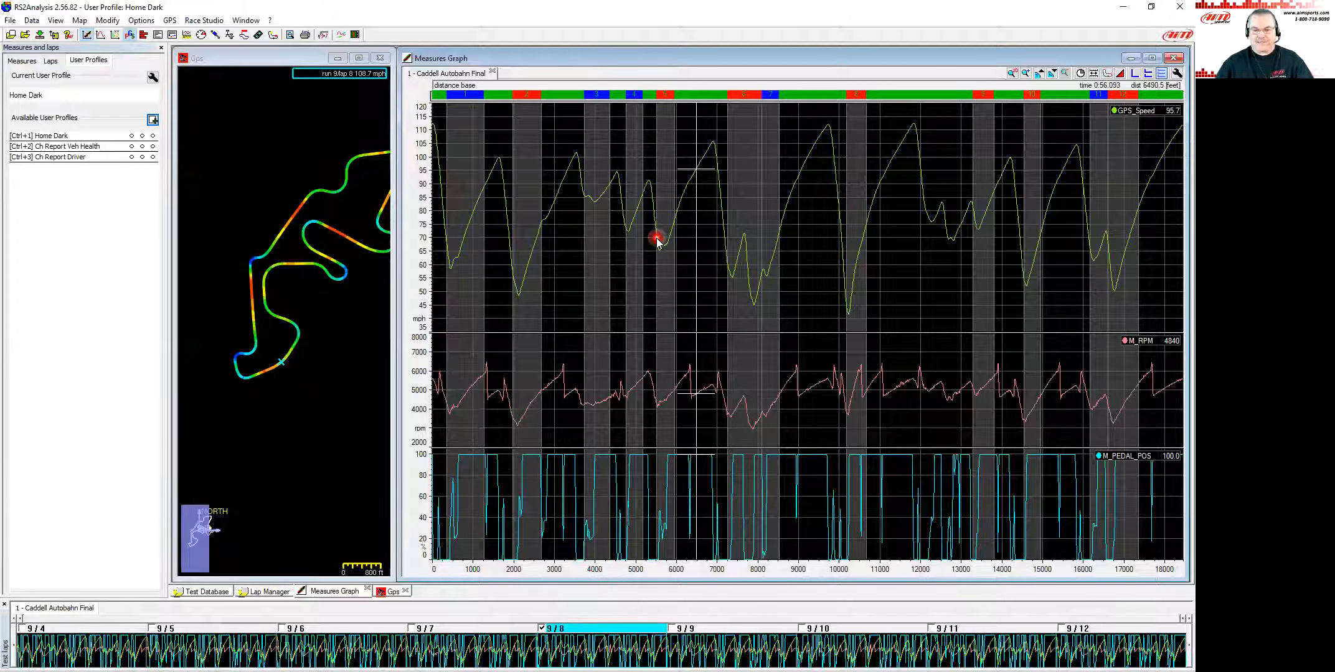
pyautogui.moveTo(764, 221)
pyautogui.mouseDown()
pyautogui.moveTo(854, 217)
pyautogui.moveTo(788, 230)
pyautogui.moveTo(842, 219)
pyautogui.mouseUp()
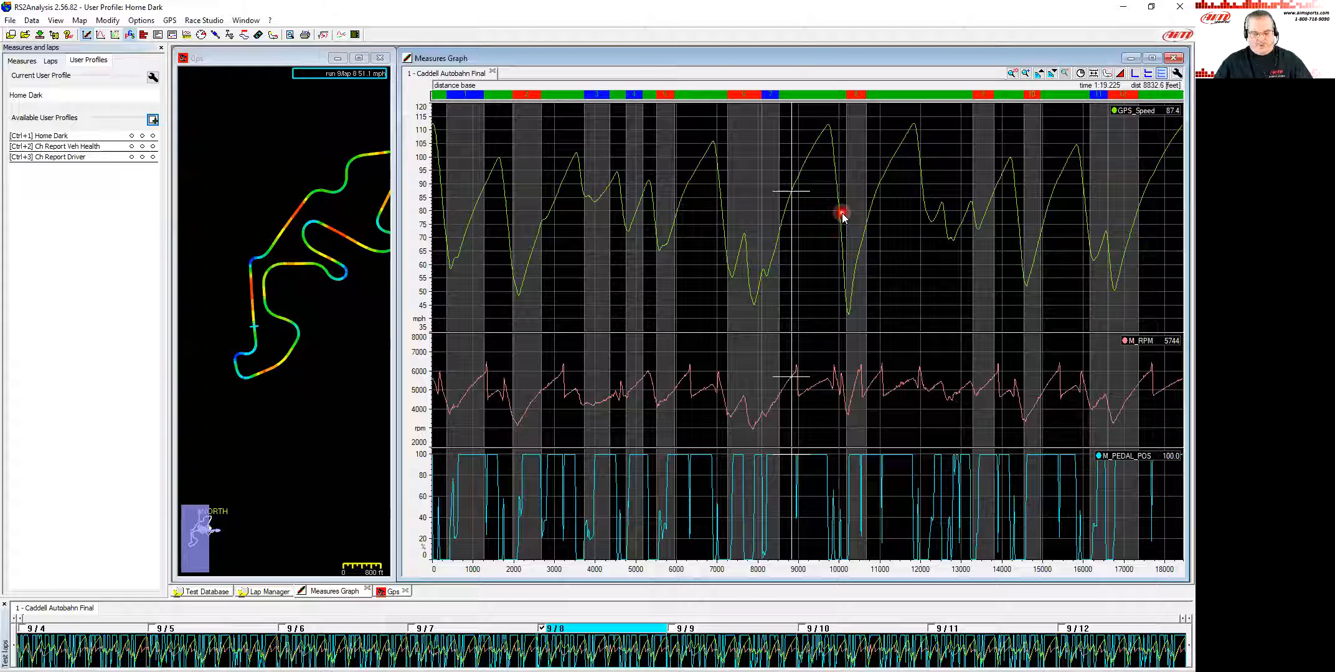
# Step: Switch to the Ch Report Veh Health profile, view Ch Report Driver, and return to Ch Report Veh Health
pyautogui.hotkey('ctrl', '2')
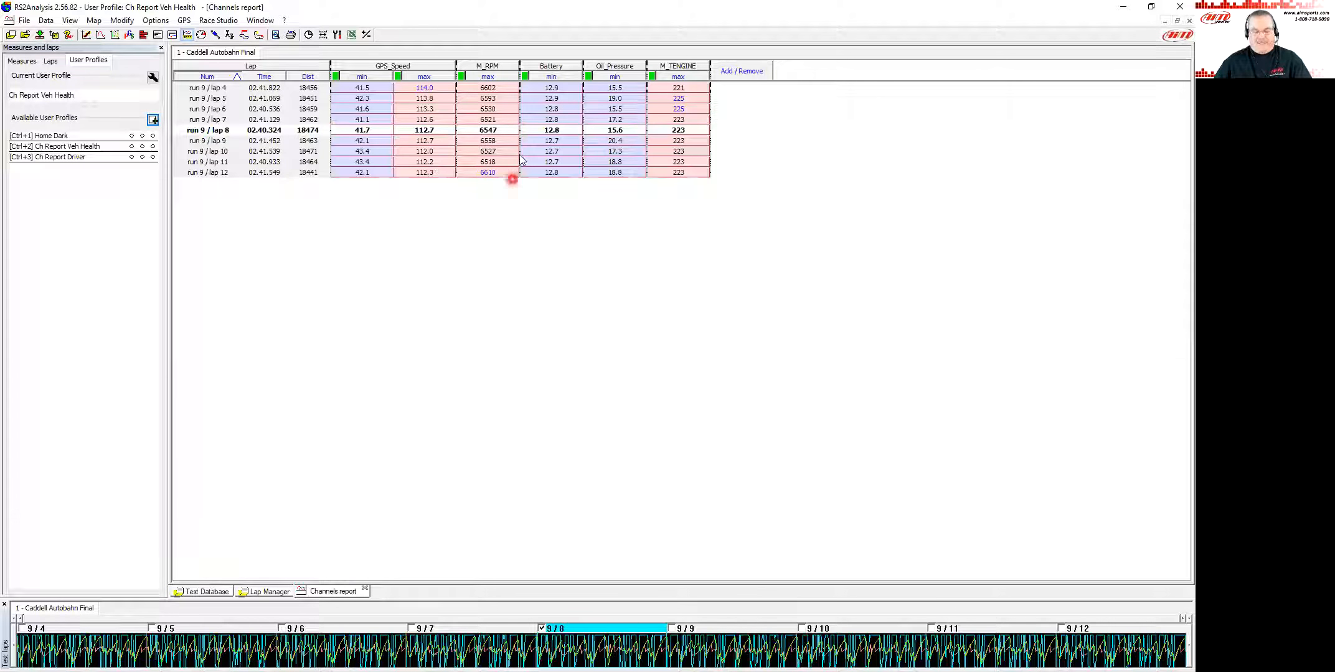
pyautogui.hotkey('ctrl', '3')
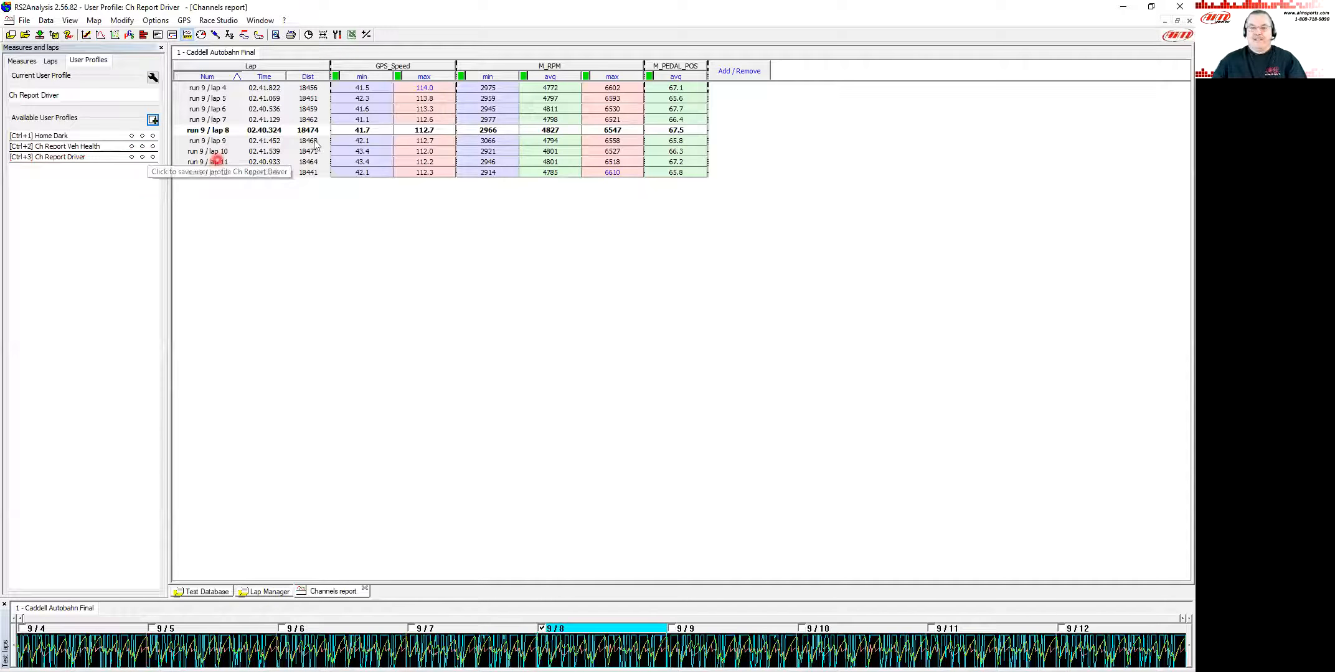
pyautogui.click(131, 146)
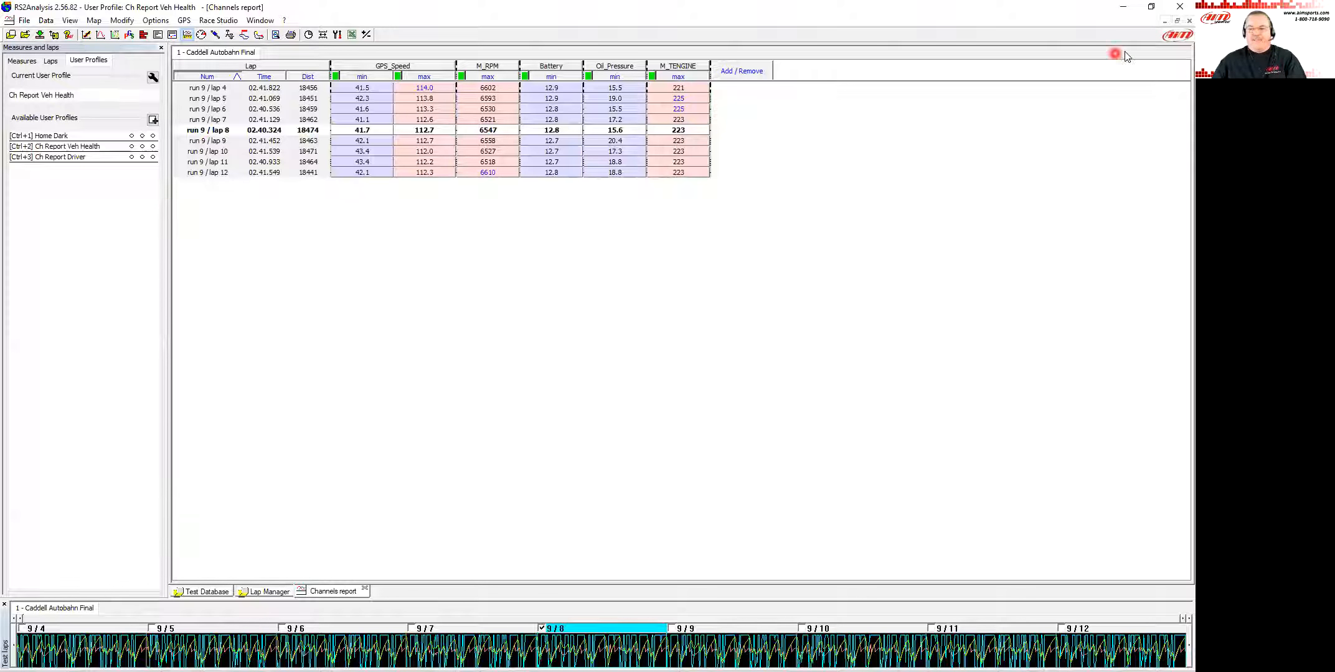
# Step: Restore the Channels report to a smaller window and open a Measures Graph across the upper half of the workspace
pyautogui.click(1175, 22)
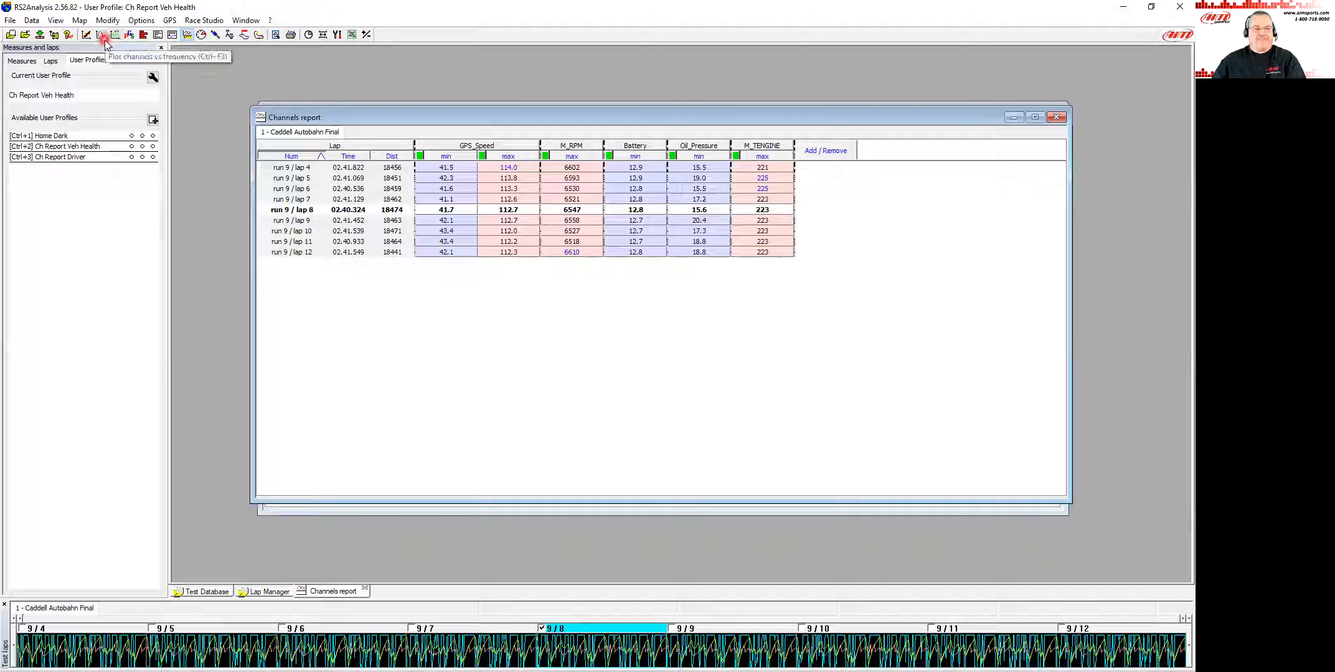
pyautogui.click(86, 34)
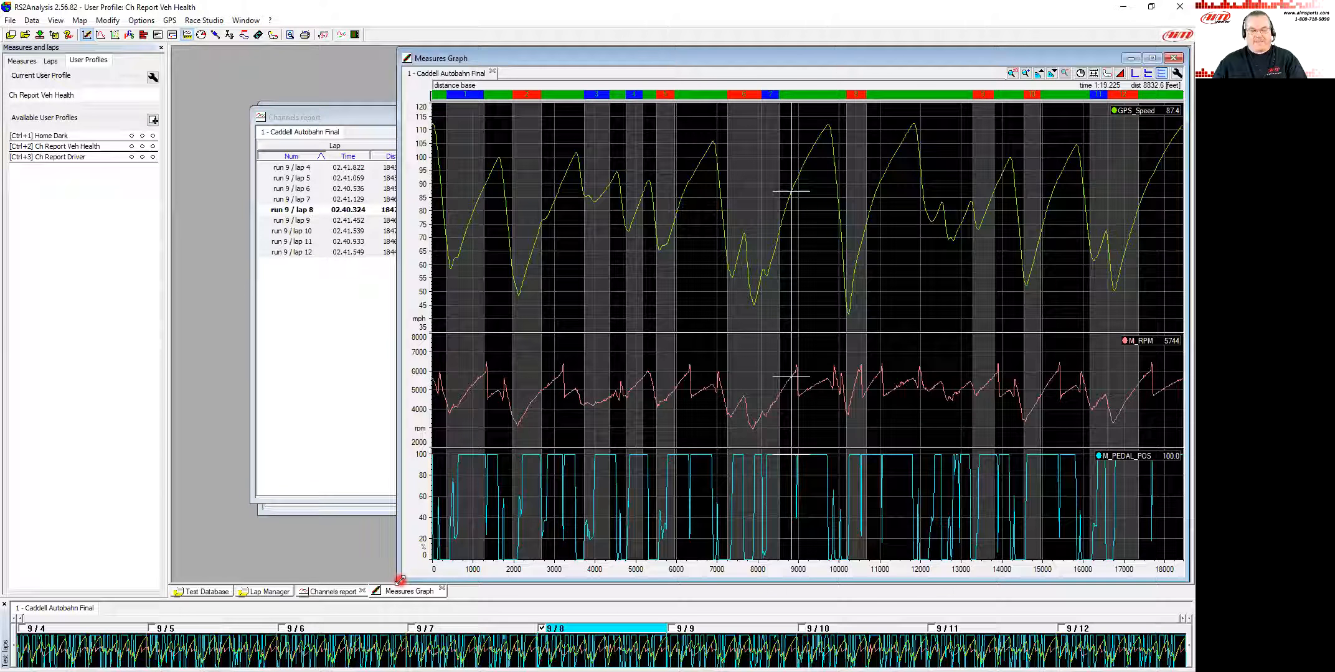
pyautogui.moveTo(399, 580); pyautogui.dragTo(179, 323)
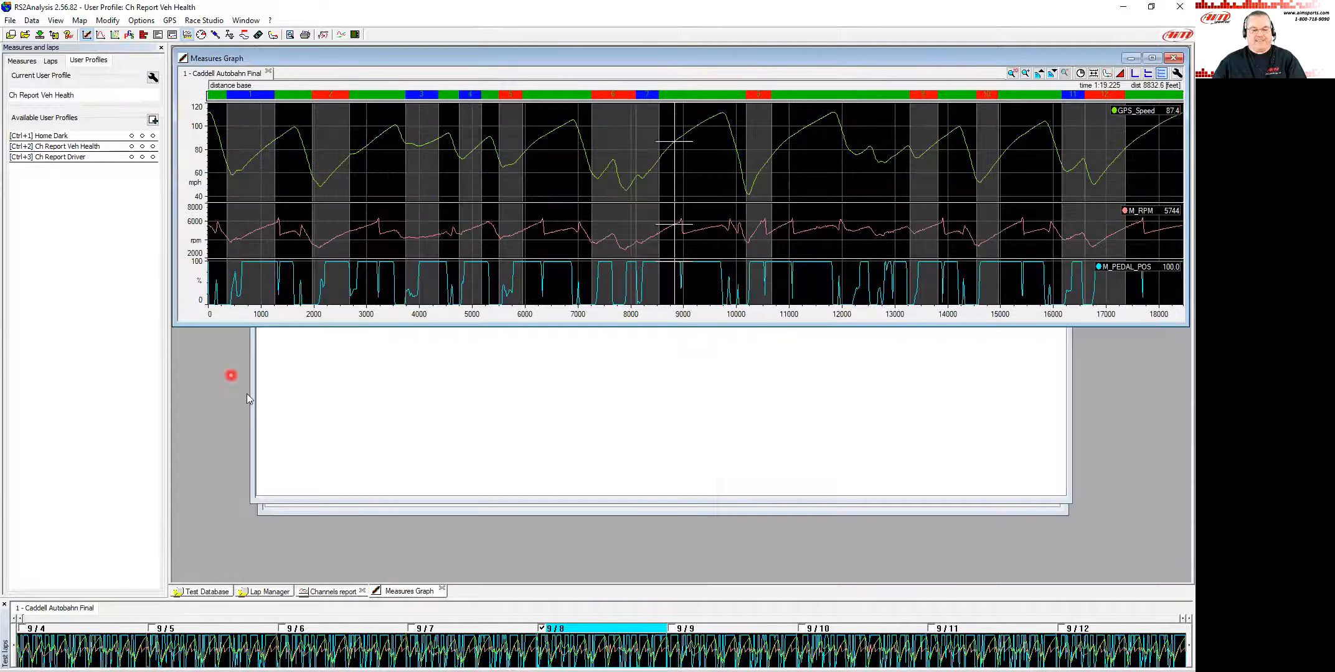
# Step: Fit the Channels report into the lower part of the workspace and extend the Measures Graph down to meet it
pyautogui.click(357, 433)
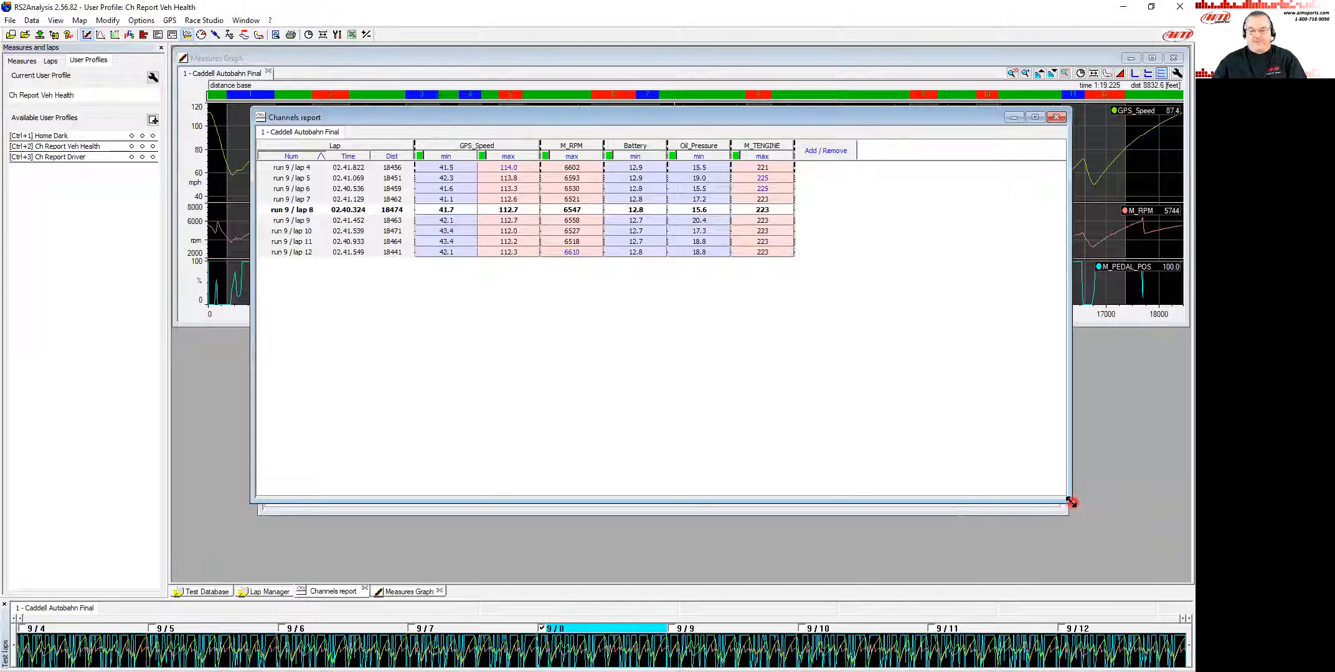
pyautogui.moveTo(1071, 502); pyautogui.dragTo(1189, 581)
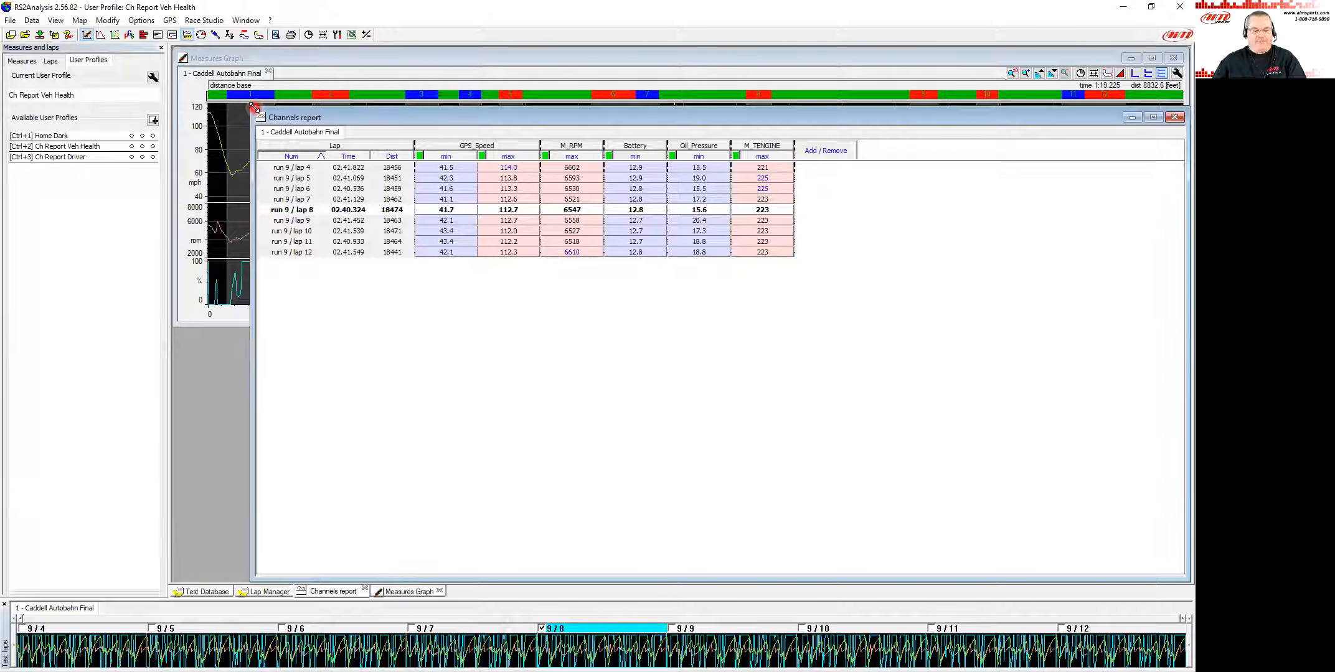
pyautogui.moveTo(254, 107); pyautogui.dragTo(173, 401)
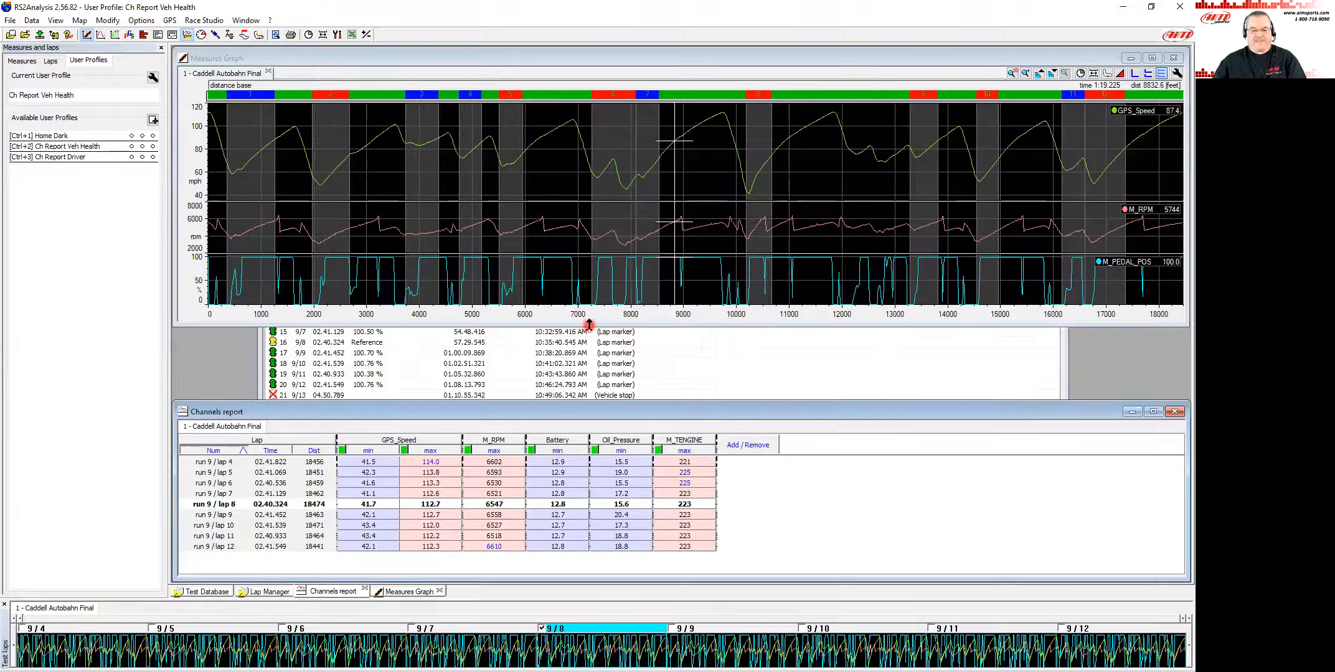
pyautogui.click(588, 325)
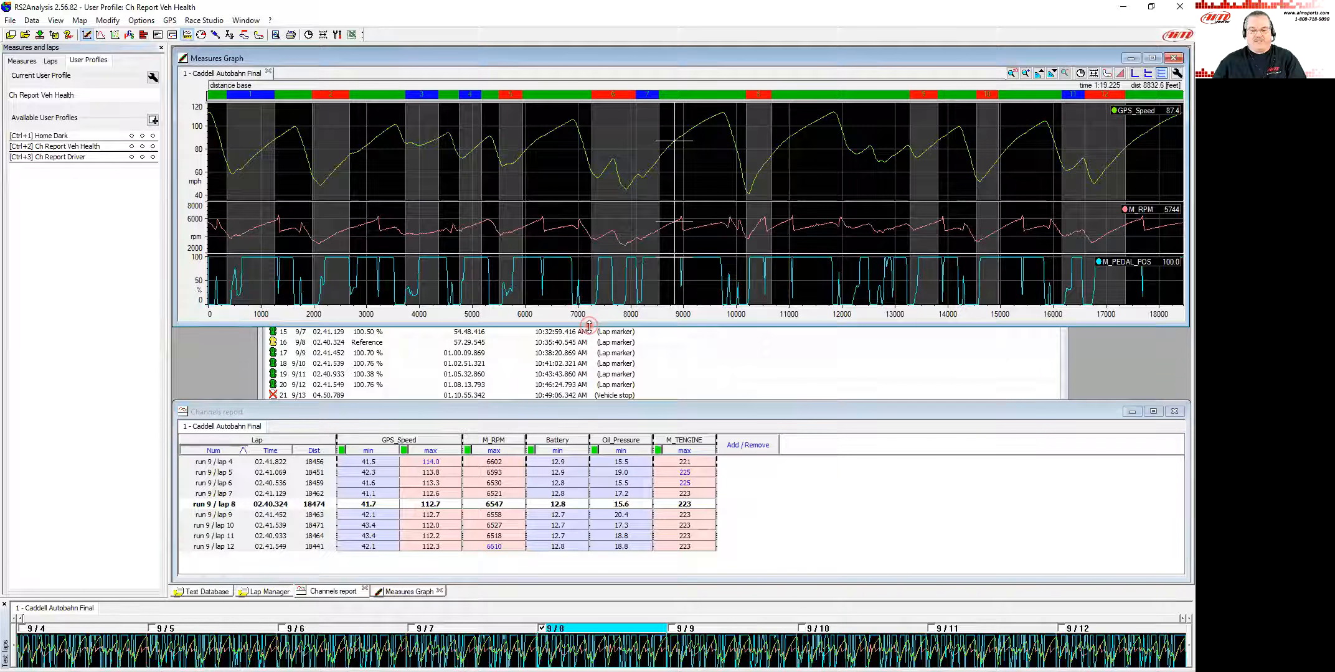
pyautogui.moveTo(588, 325); pyautogui.dragTo(588, 398)
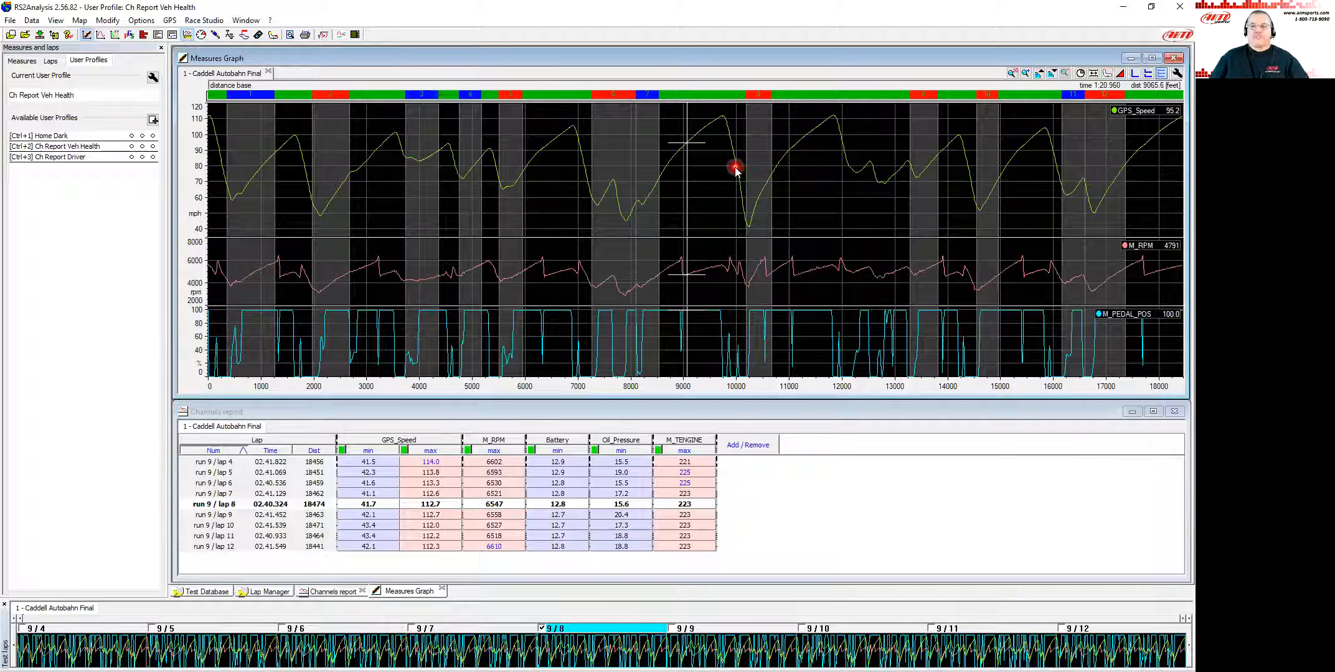
# Step: Show lap 9/12 in the Measures Graph, check the M_RPM statistics, and place the cursor at the lap's M_RPM peak
pyautogui.click(646, 157)
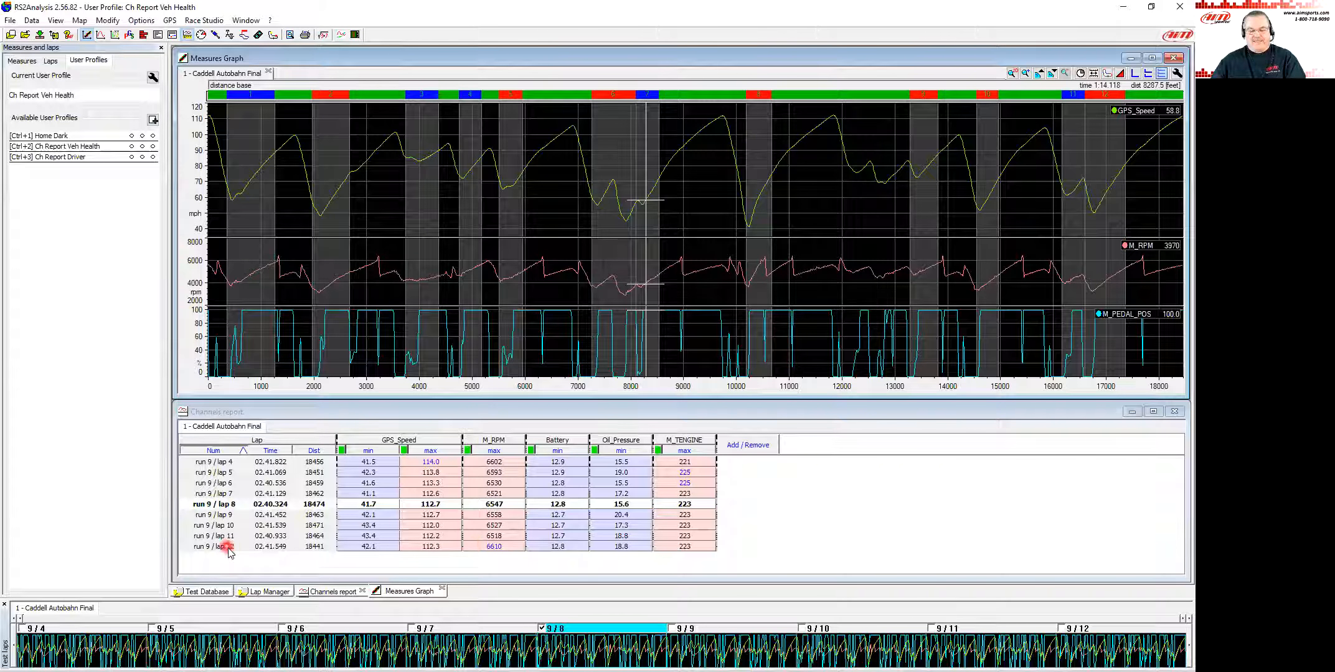
pyautogui.click(1075, 648)
pyautogui.moveTo(605, 255); pyautogui.dragTo(962, 288)
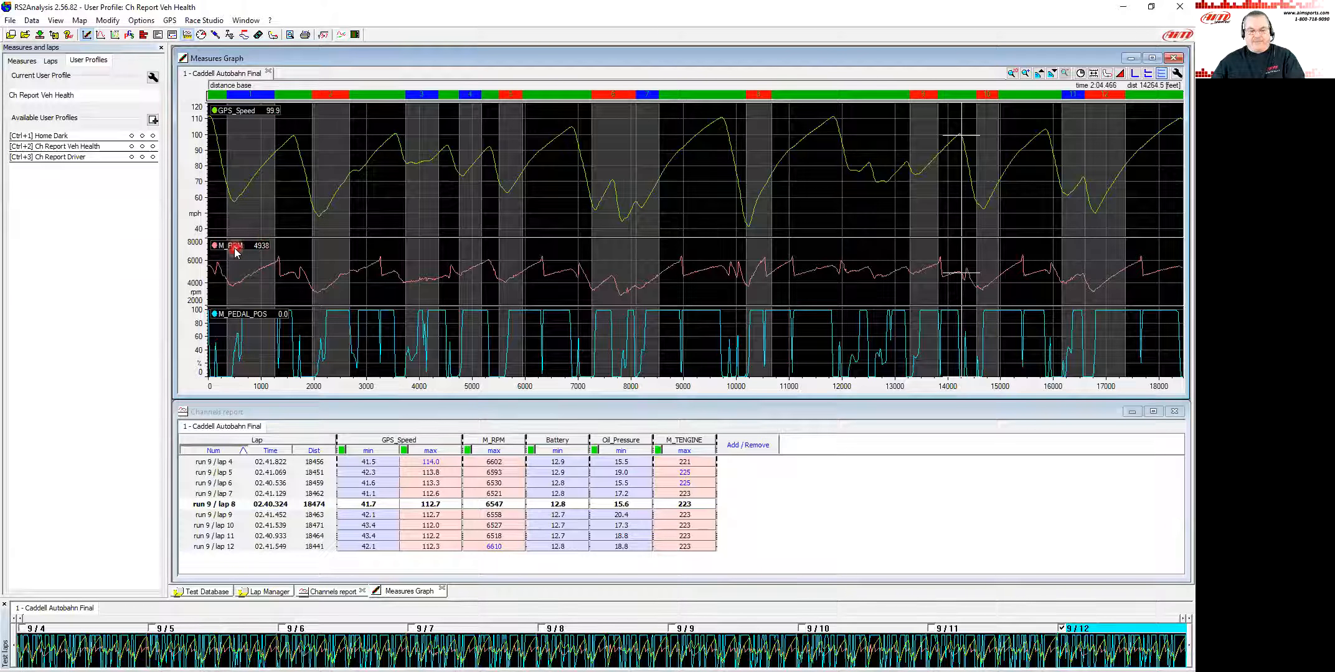
pyautogui.click(236, 249)
pyautogui.click(315, 254)
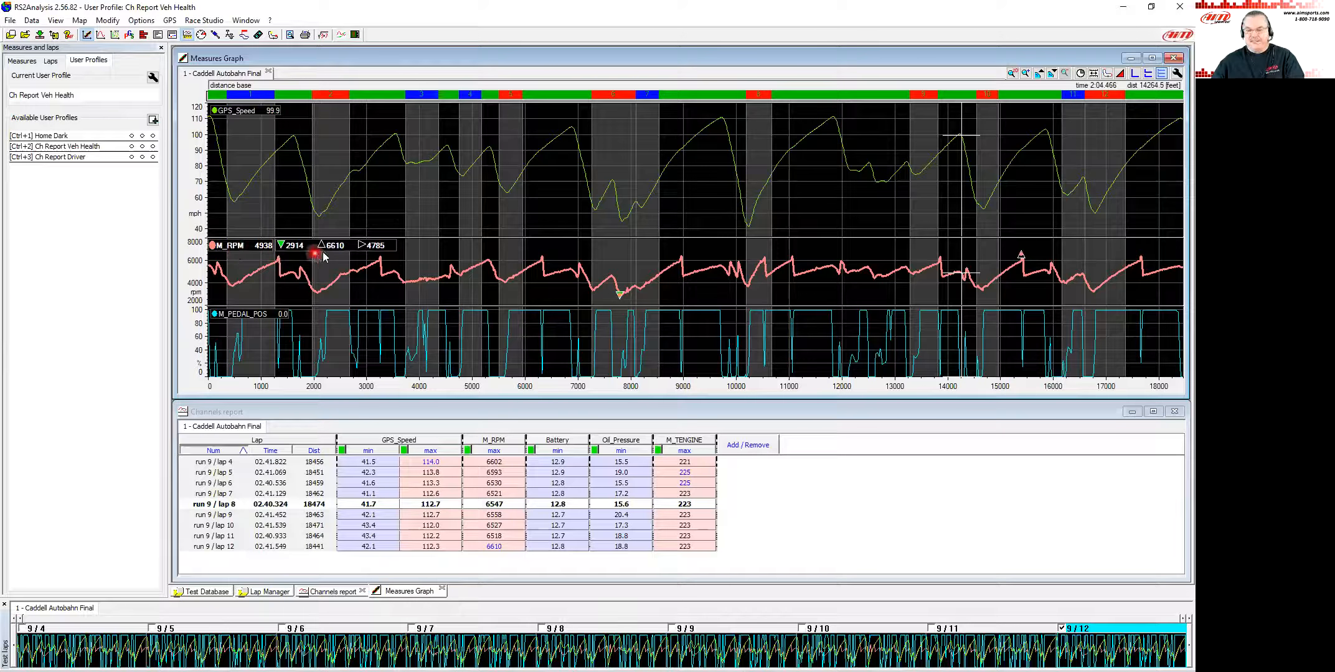
pyautogui.click(1023, 265)
pyautogui.click(248, 252)
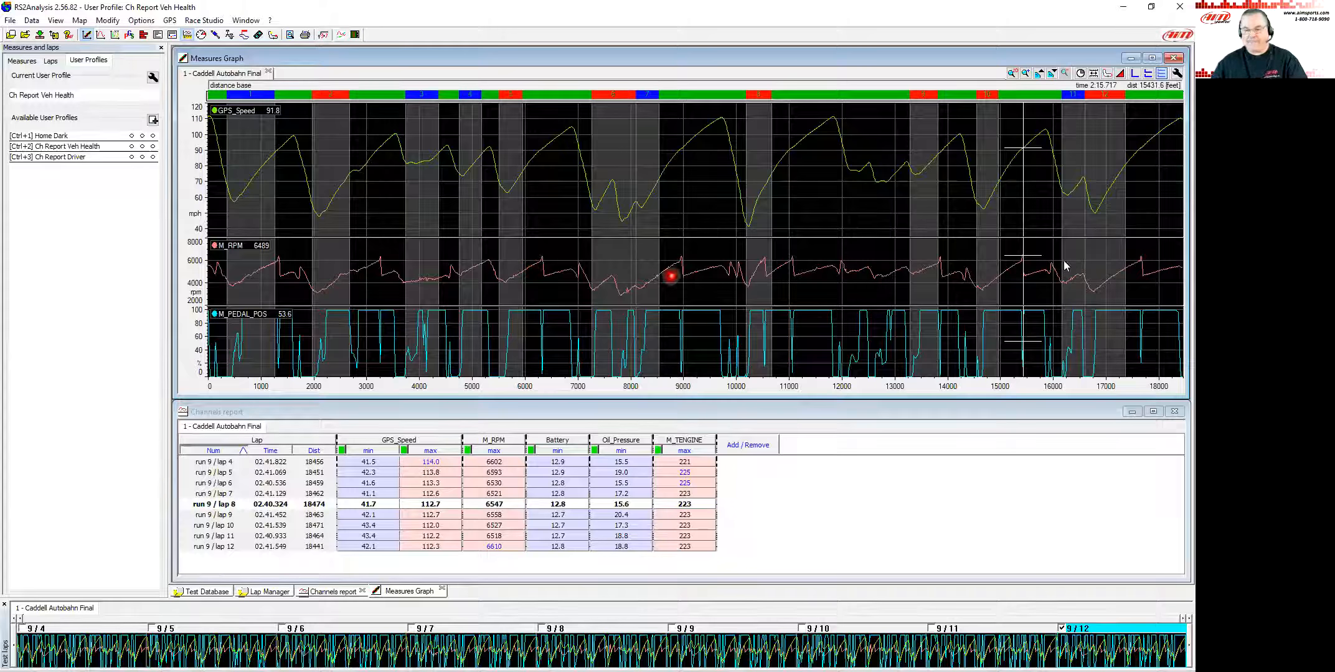
# Step: Show the best lap in the Measures Graph and place the cursor at the speed dip near 7,946 feet
pyautogui.rightClick(615, 647)
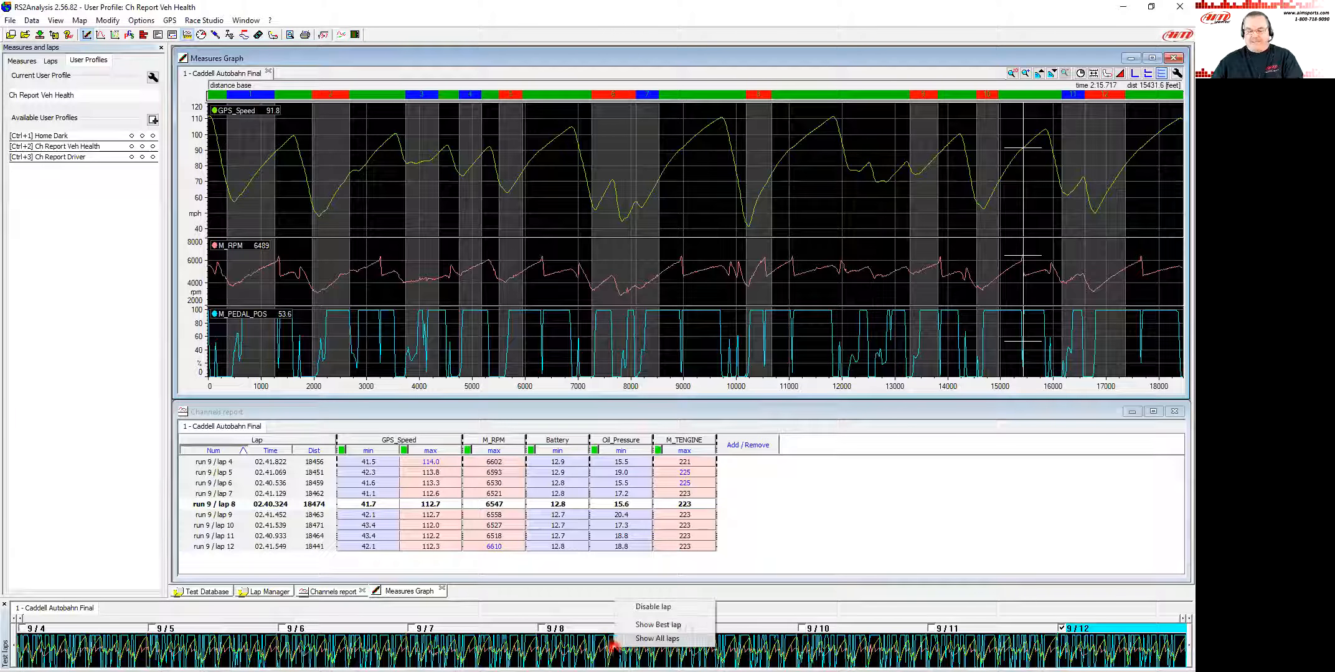
pyautogui.click(652, 625)
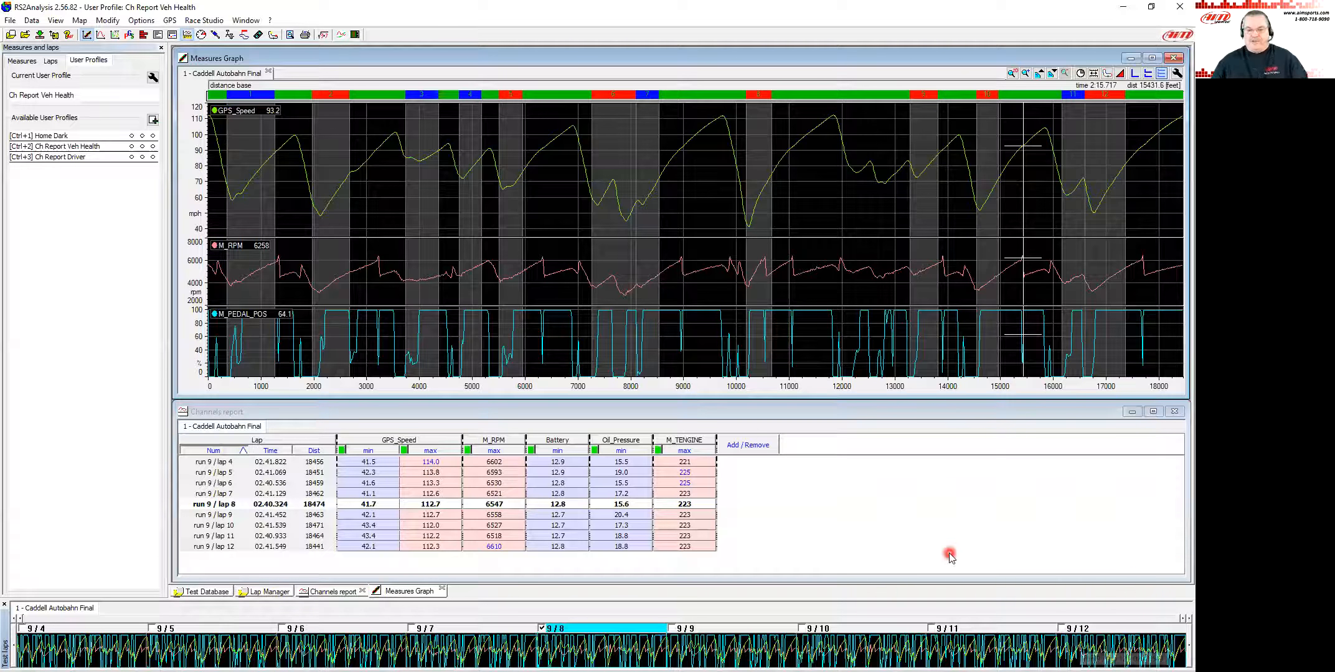
pyautogui.click(627, 206)
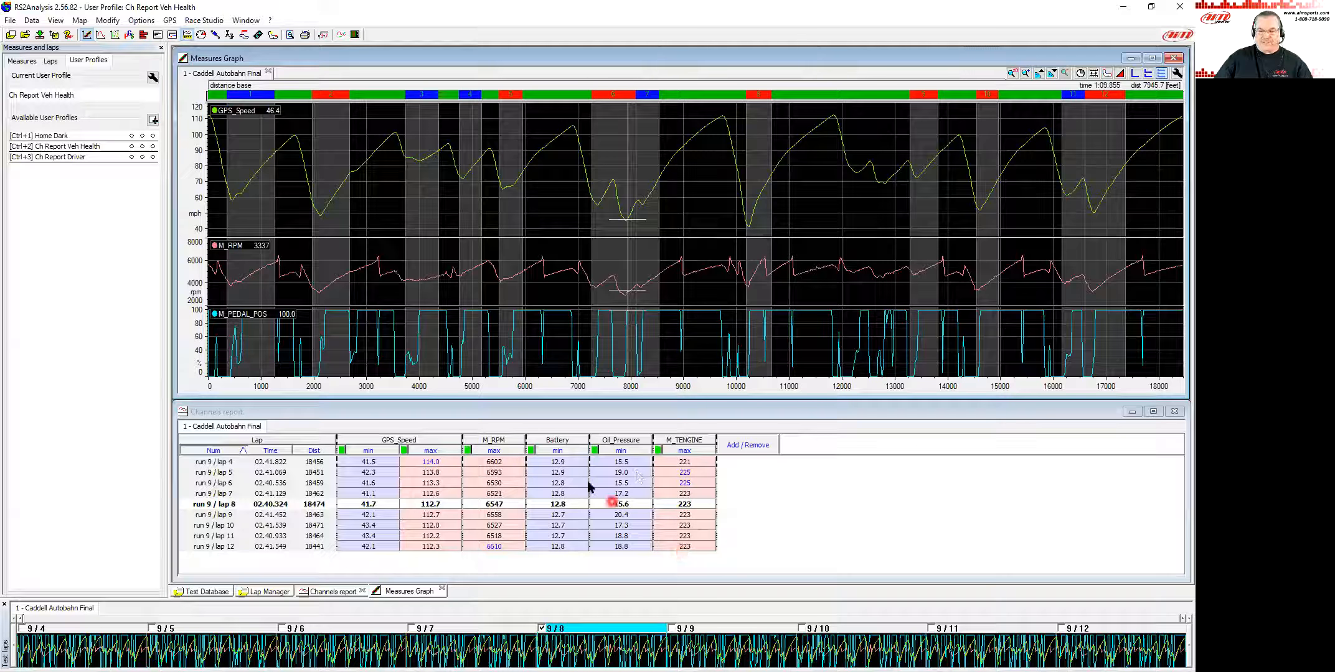
# Step: From the Channels report, locate lap 12's maximum M_RPM and lap 4's maximum GPS_Speed on the Measures Graph
pyautogui.click(498, 548)
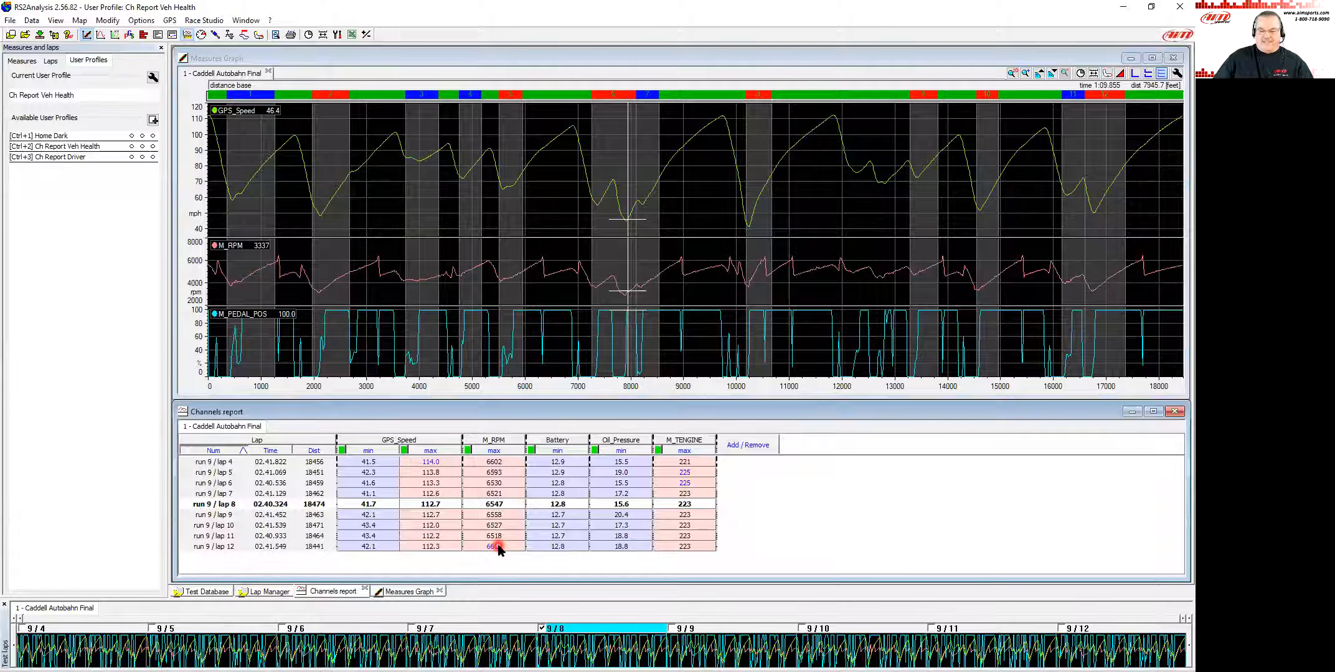
pyautogui.doubleClick(498, 548)
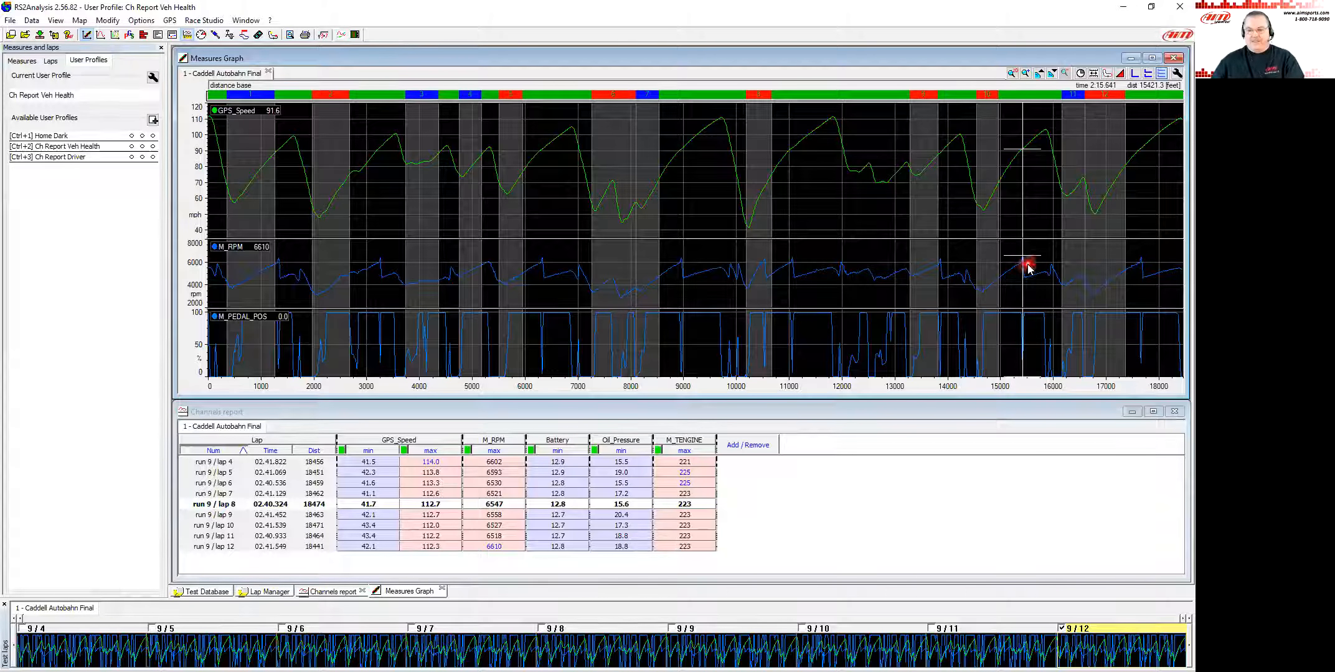
pyautogui.click(432, 462)
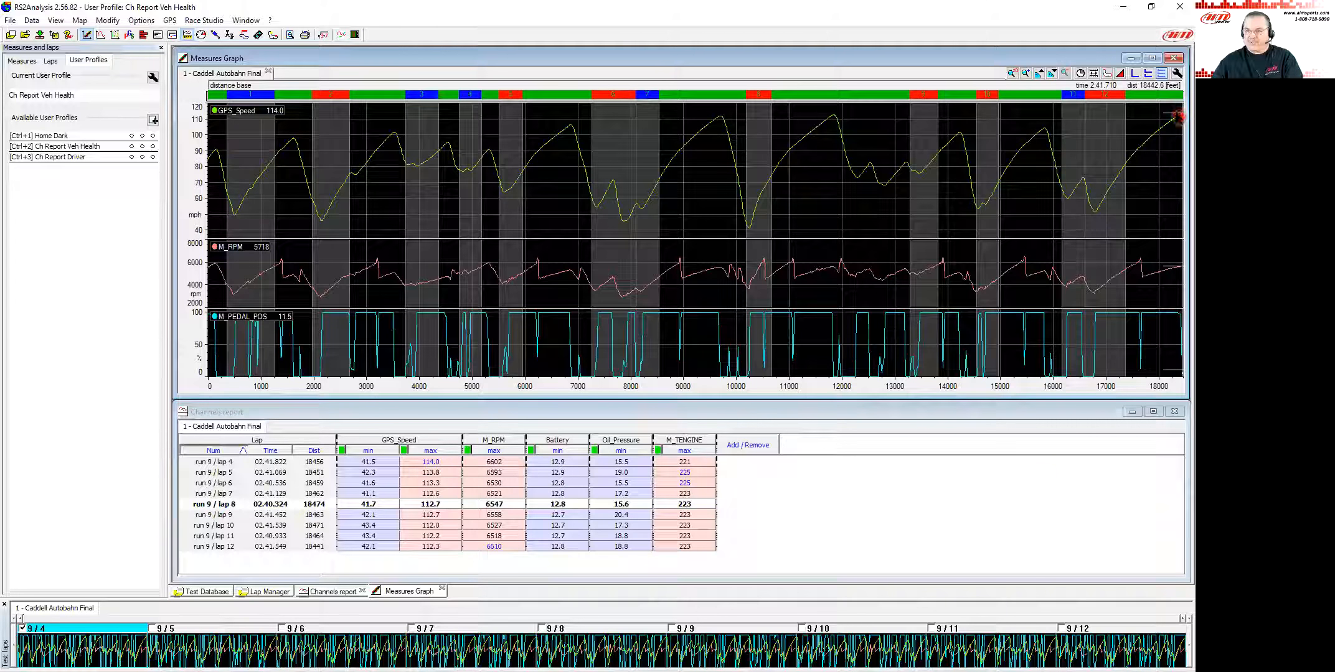
# Step: Go to lap 6's maximum M_TENGINE from the Channels report and add the M_TENGINE channel to the Measures Graph
pyautogui.doubleClick(689, 485)
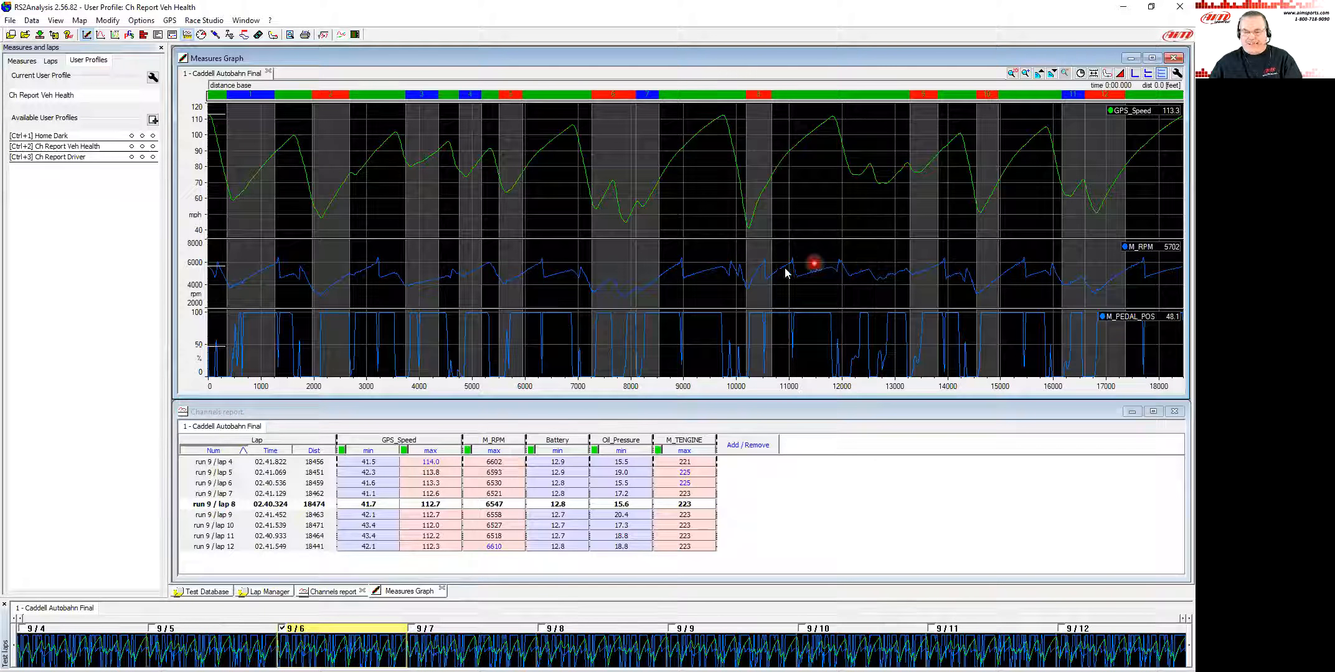
pyautogui.click(23, 61)
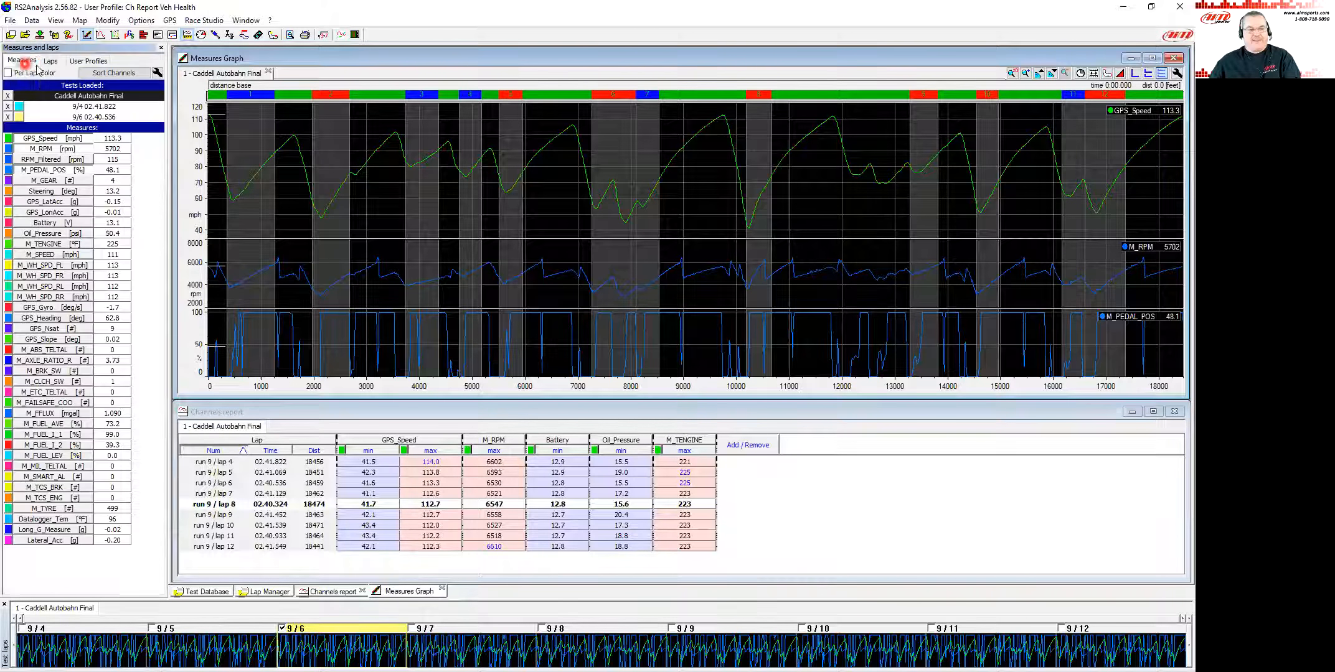
pyautogui.click(71, 243)
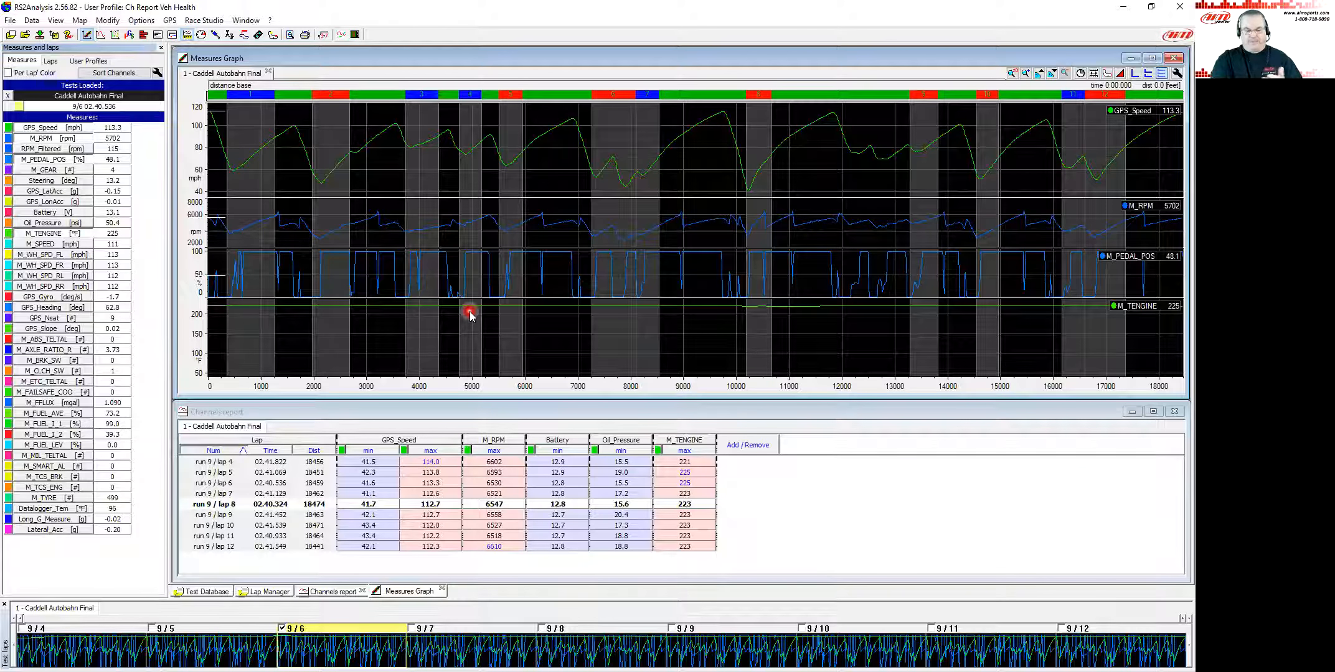
# Step: Return to lap 12's maximum M_RPM from the Channels report and remove M_TENGINE from the Measures Graph
pyautogui.click(498, 547)
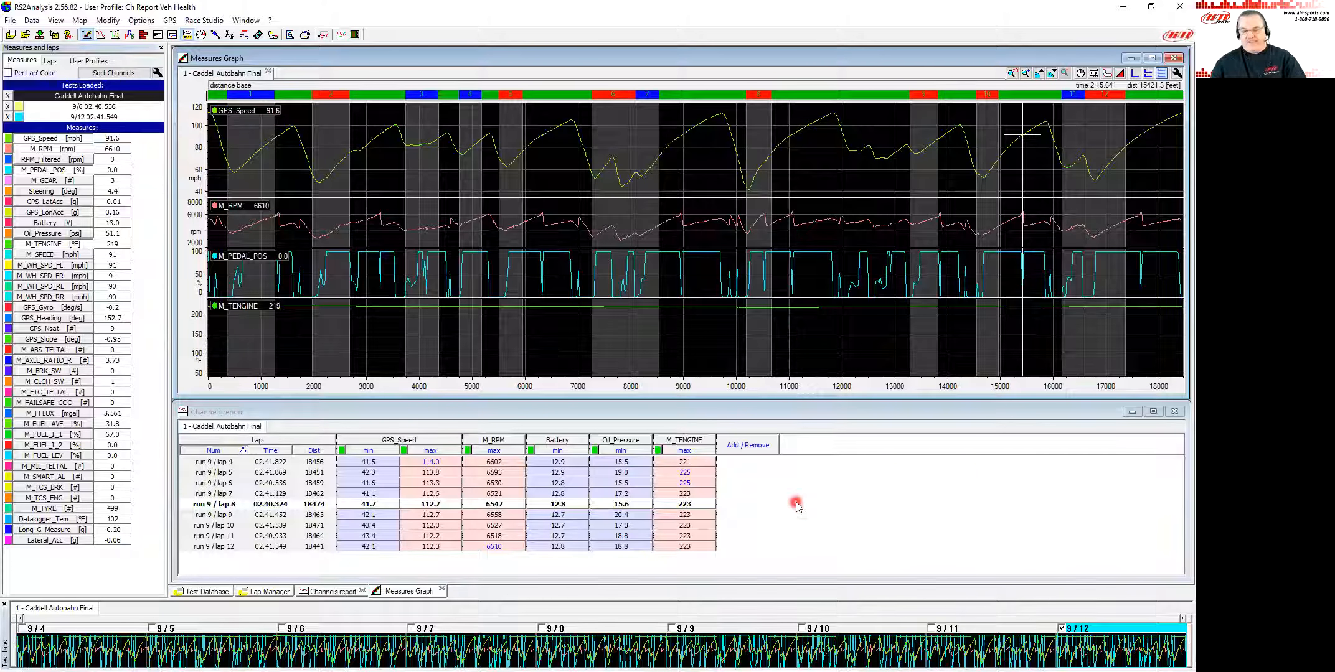
pyautogui.click(75, 245)
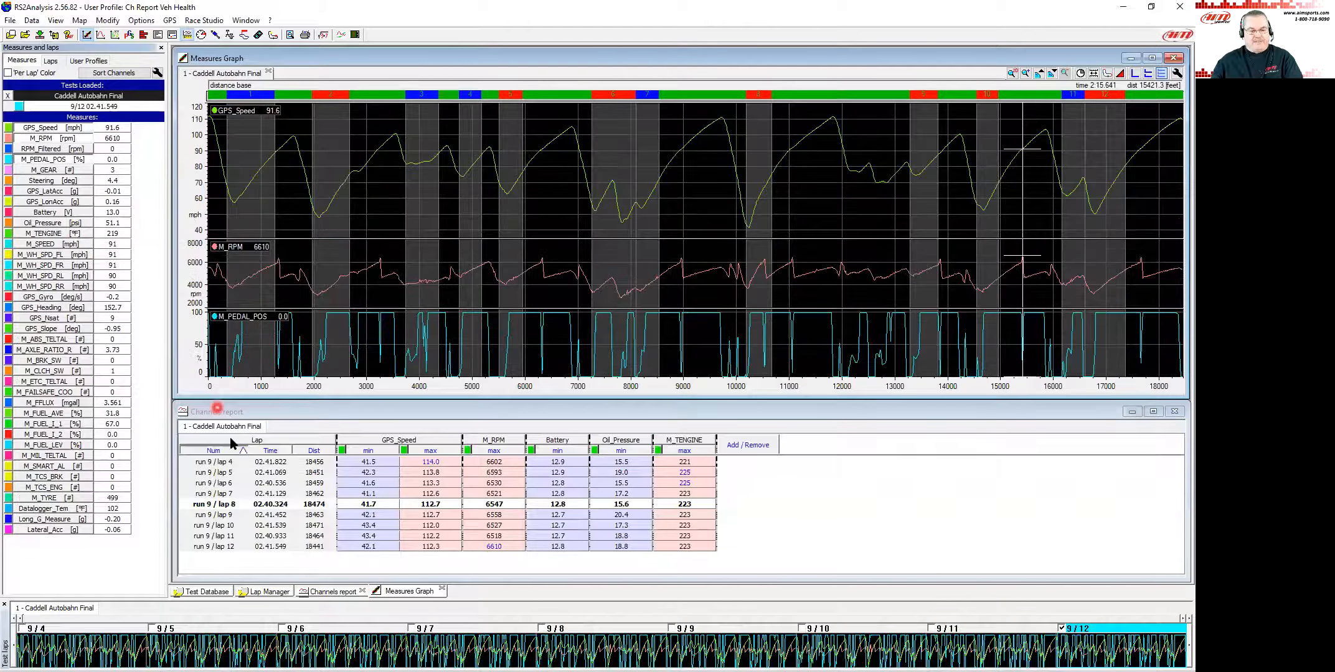
# Step: Sort the Channels report laps by maximum M_RPM in descending order
pyautogui.click(503, 451)
pyautogui.click(506, 452)
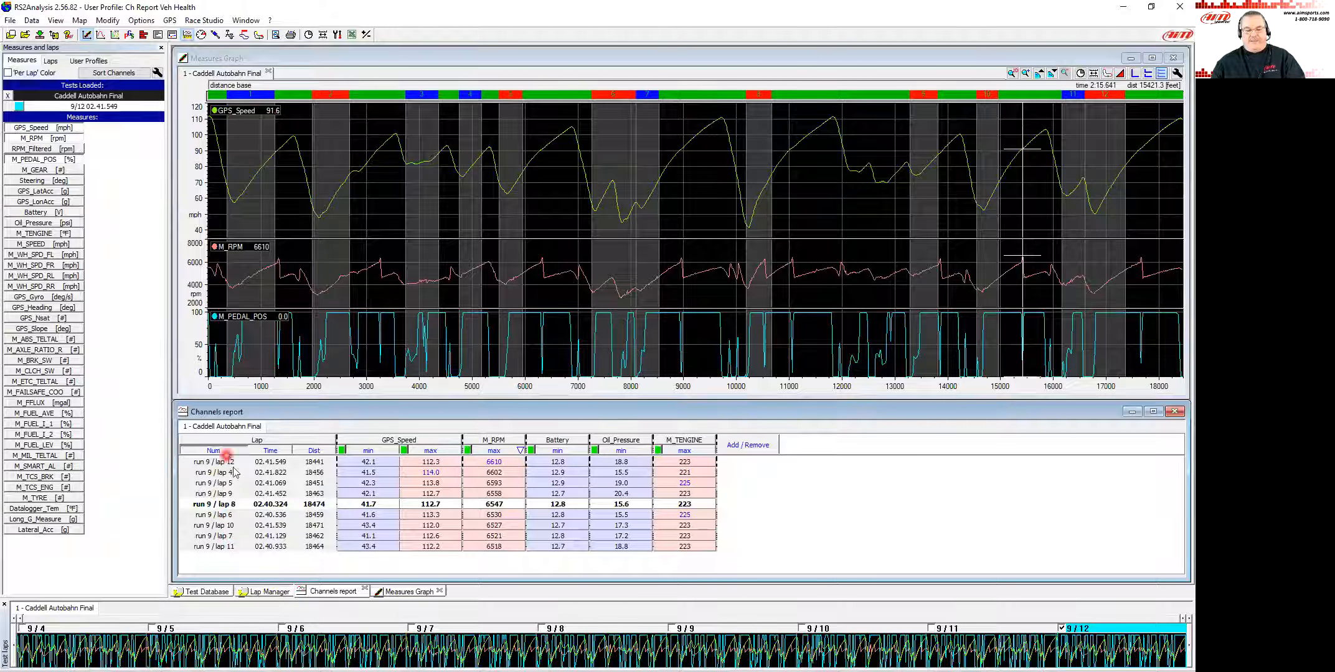
# Step: Highlight the M_RPM max, GPS_Speed max and Battery min columns in green, and clear all three highlights
pyautogui.click(468, 451)
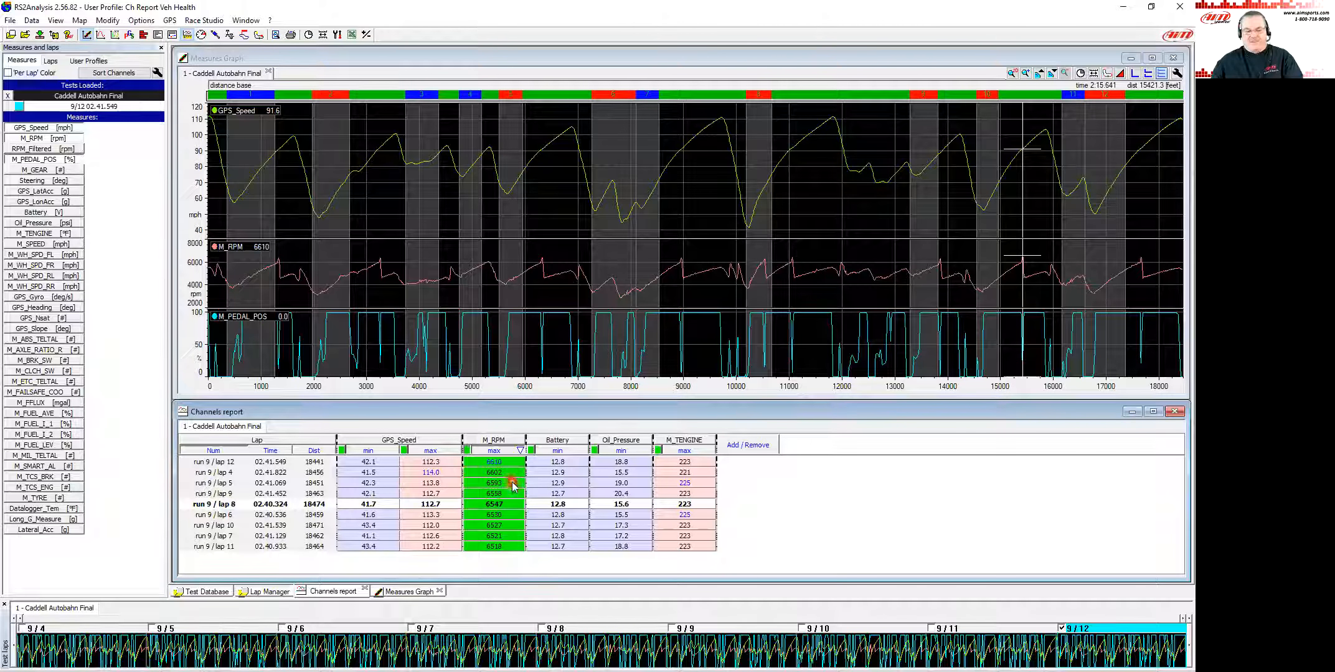
pyautogui.click(406, 452)
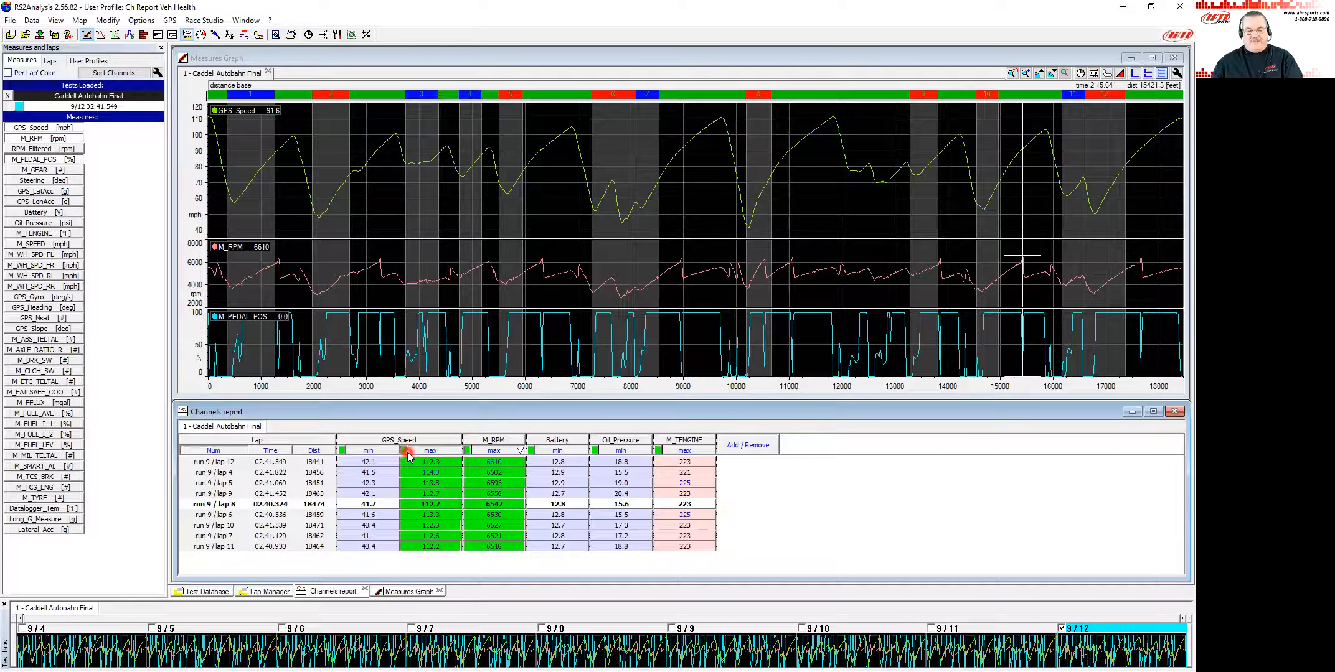
pyautogui.click(532, 452)
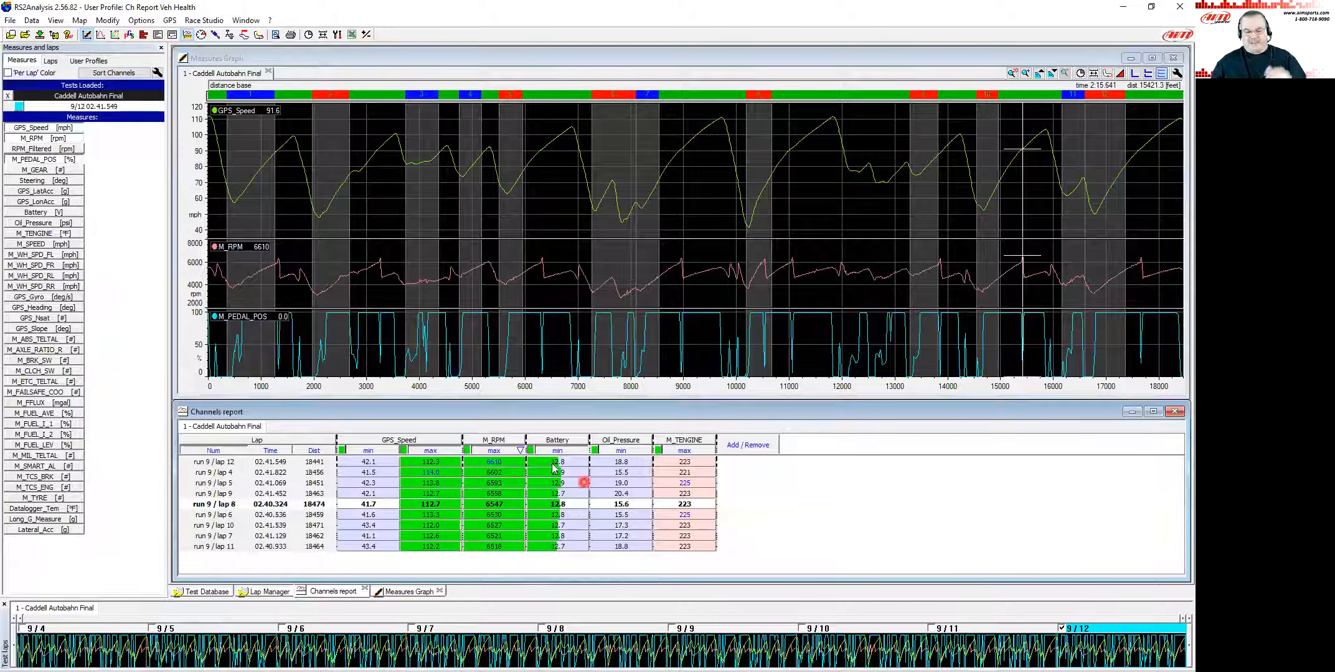
pyautogui.click(532, 450)
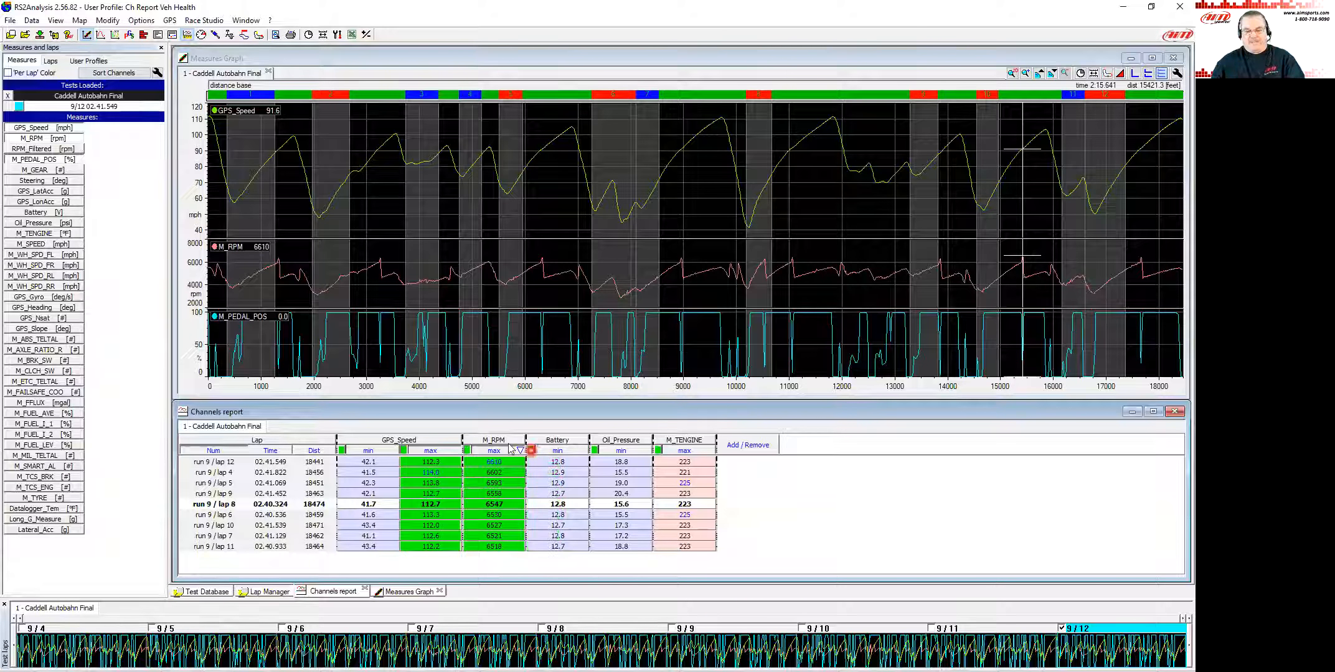
pyautogui.click(467, 451)
pyautogui.click(404, 451)
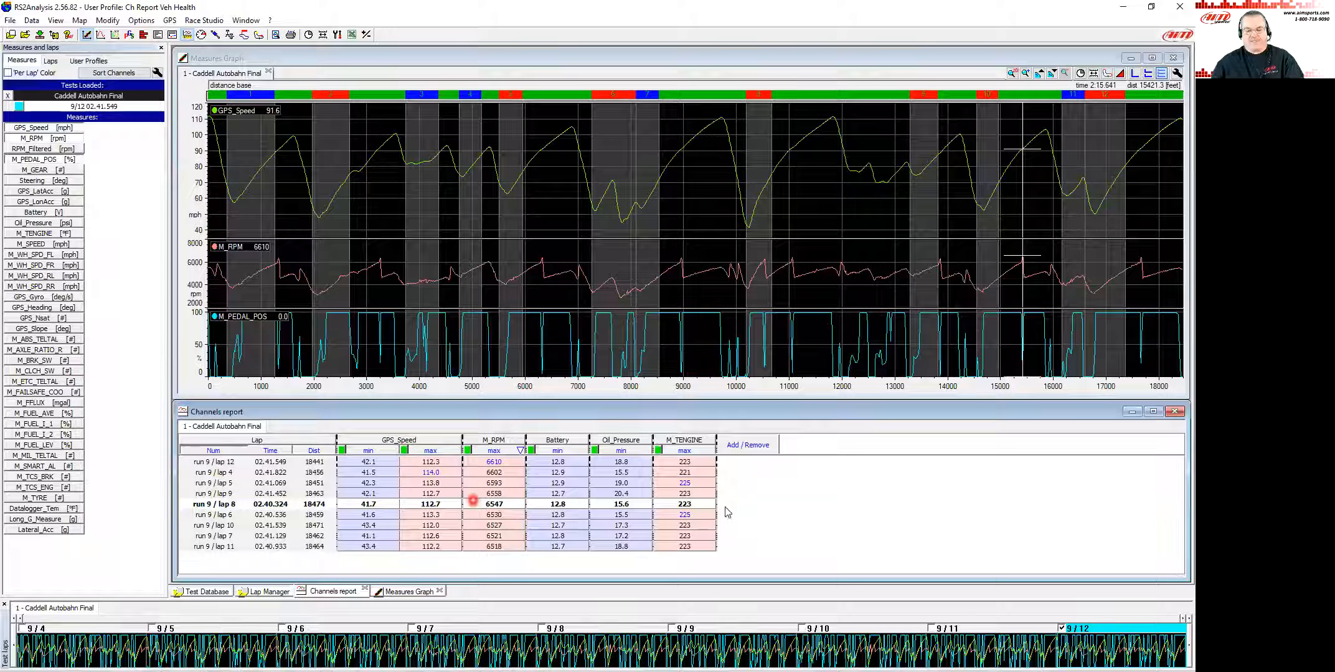
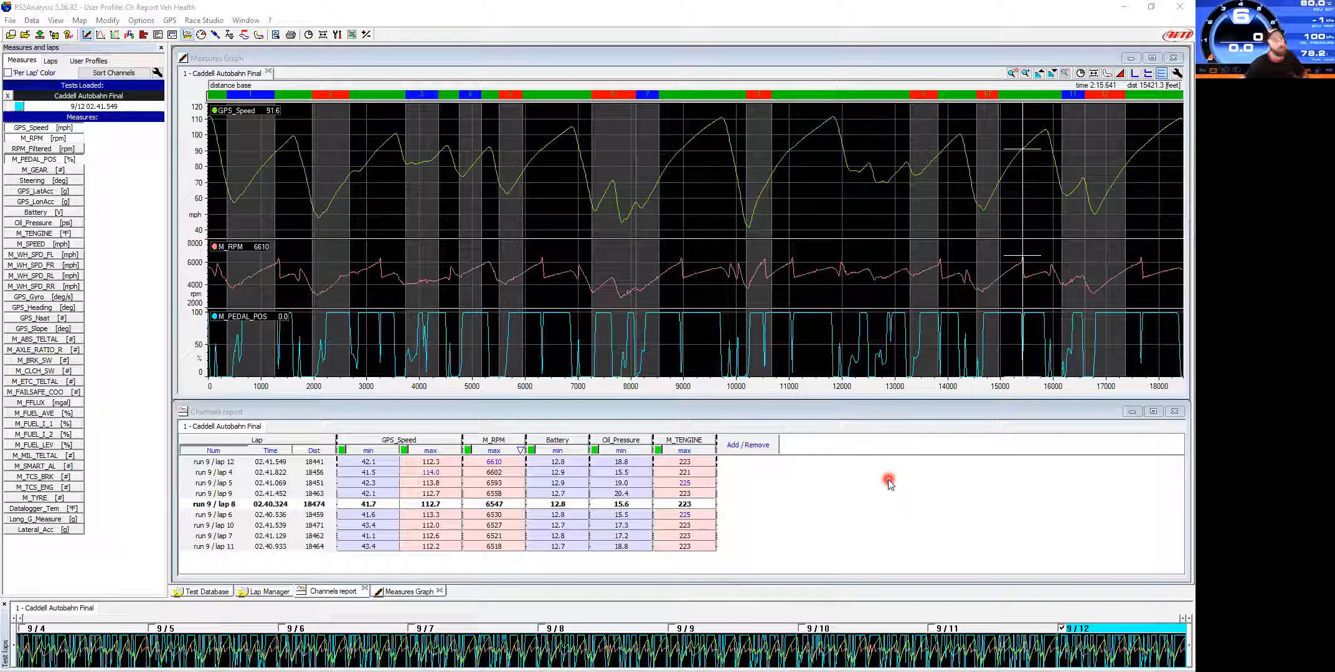
# Step: View the user profiles list, and inspect the channel order settings for the measures list without changing them
pyautogui.click(93, 61)
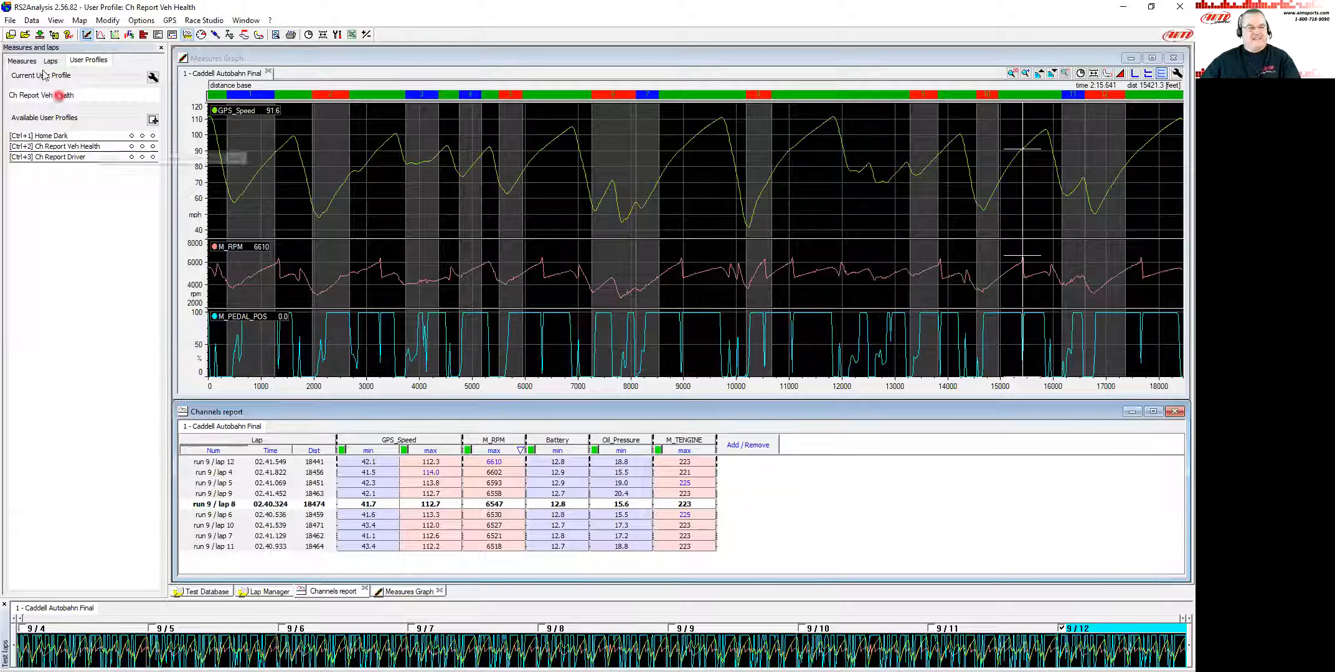
pyautogui.click(23, 60)
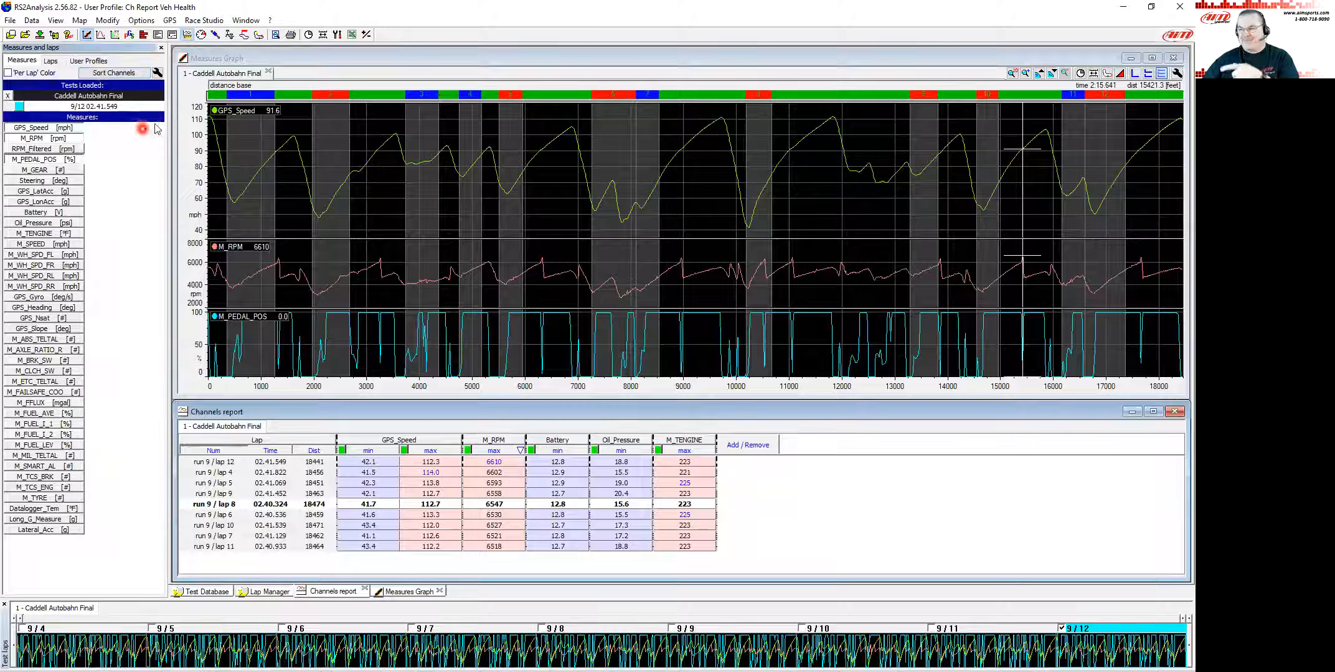
pyautogui.click(23, 59)
pyautogui.click(136, 73)
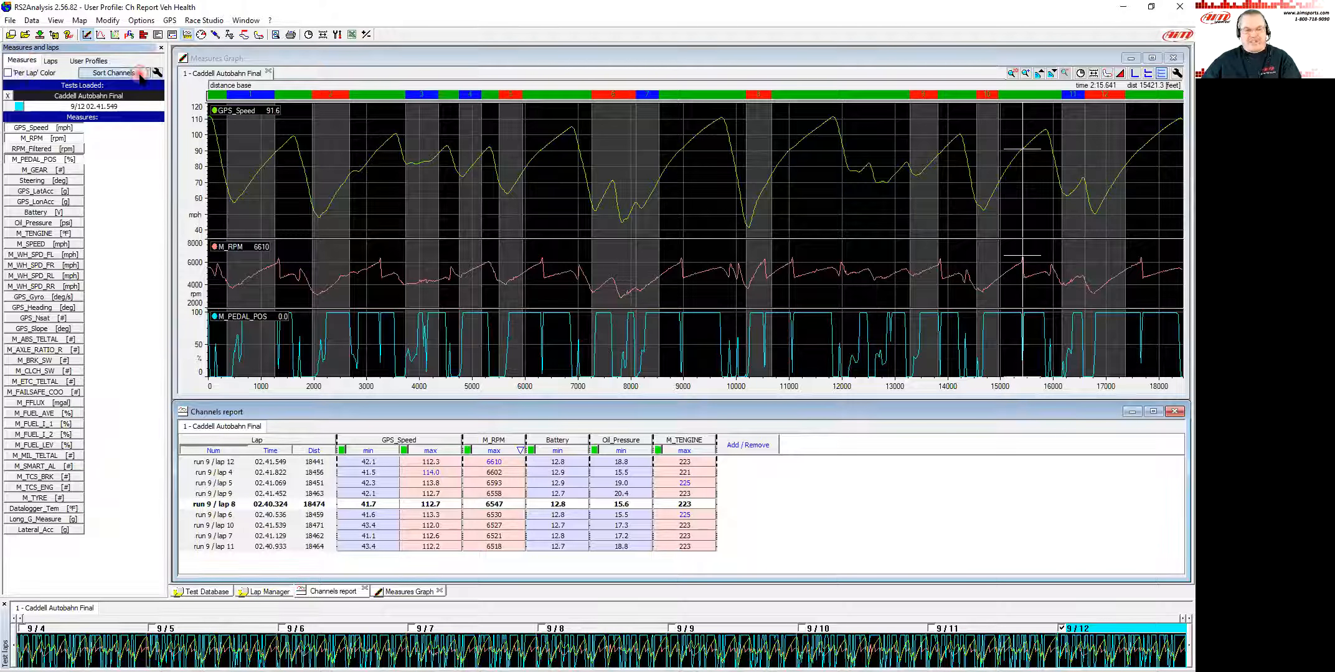
pyautogui.moveTo(585, 179); pyautogui.dragTo(424, 121)
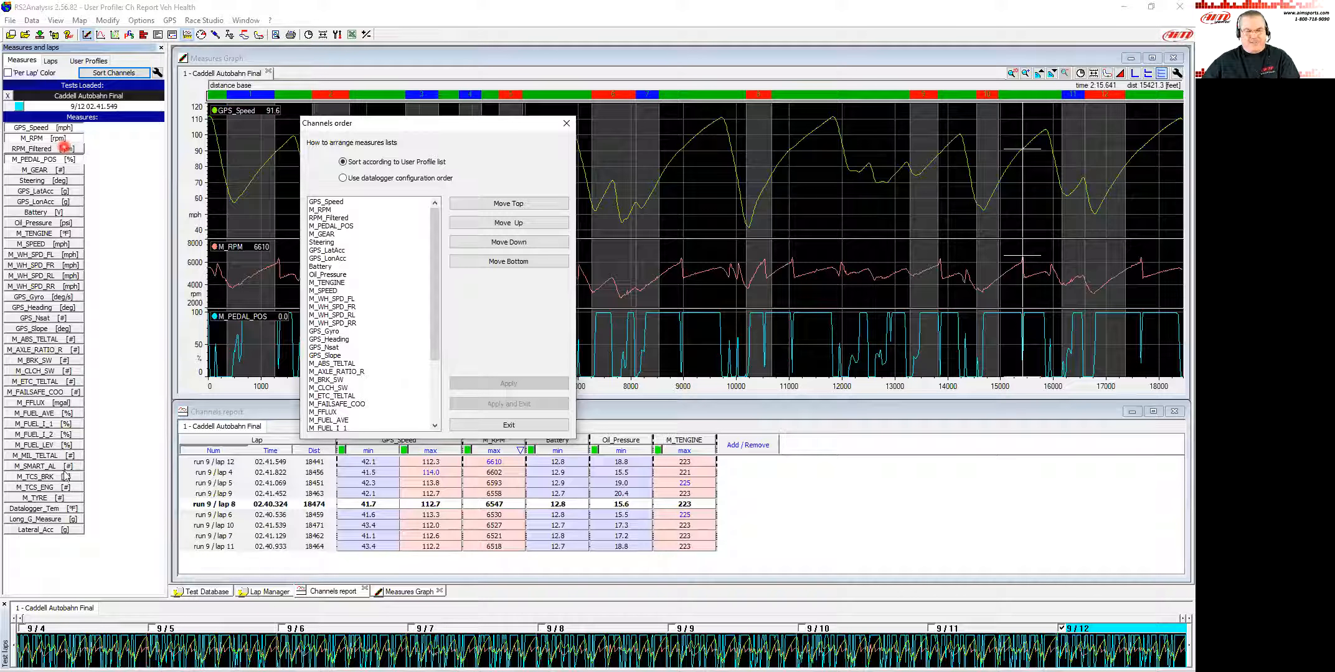
pyautogui.click(533, 428)
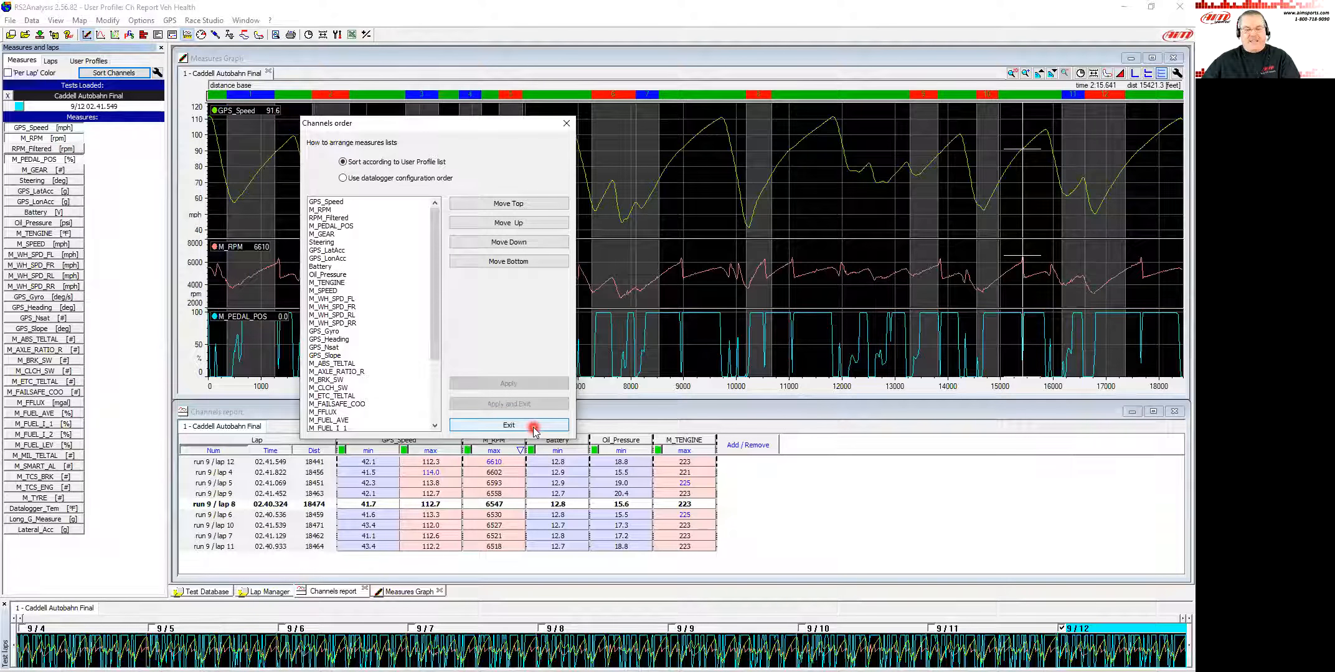
# Step: Show the available user profiles and load the Home Dark profile
pyautogui.click(92, 60)
pyautogui.click(132, 170)
pyautogui.click(97, 208)
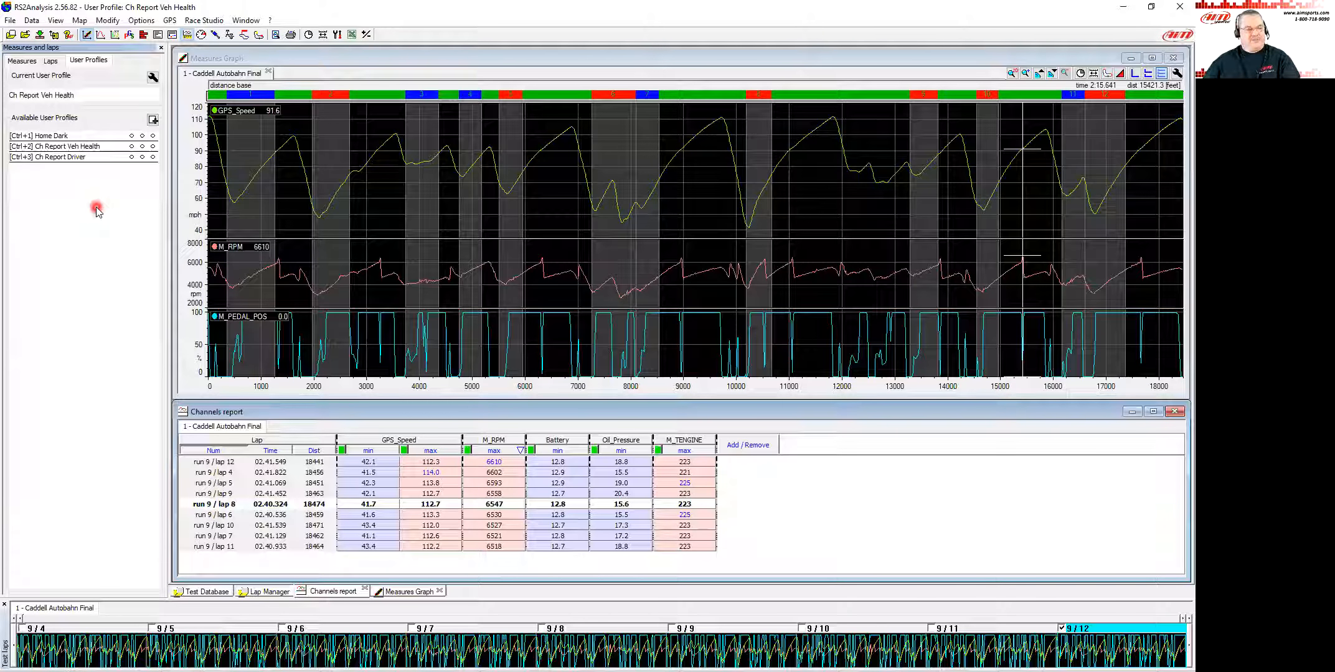
pyautogui.click(74, 137)
pyautogui.click(72, 146)
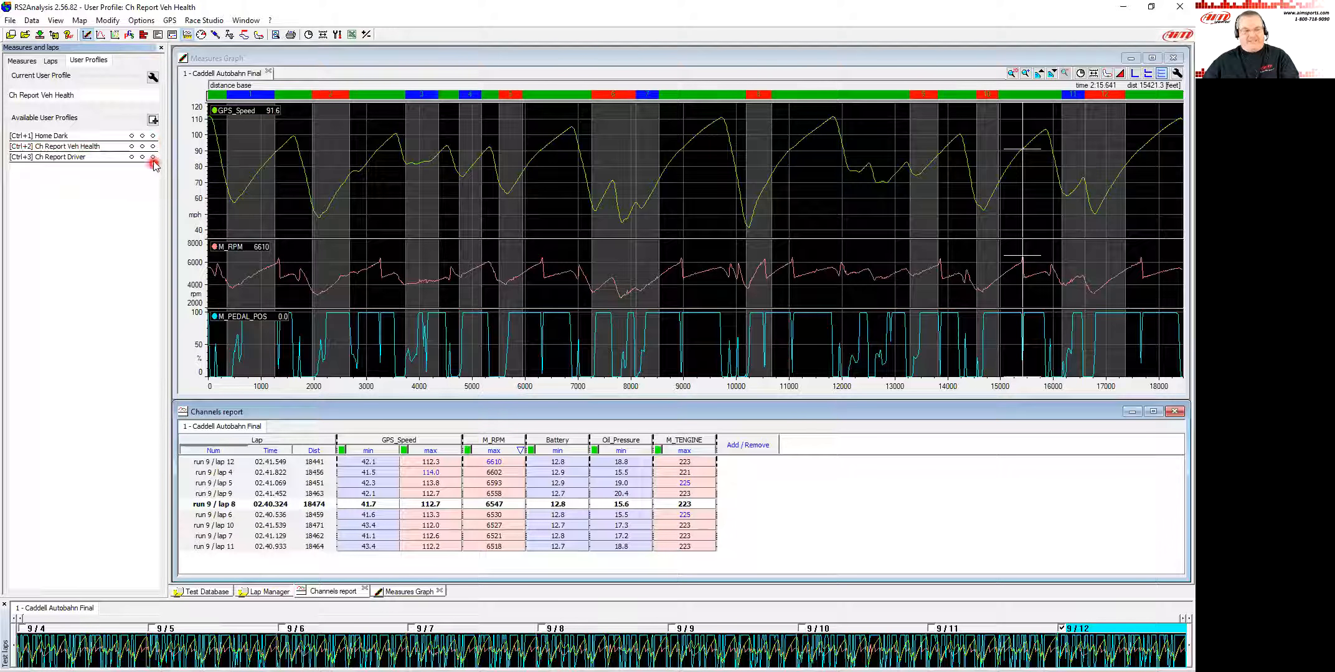
pyautogui.click(46, 157)
pyautogui.click(63, 147)
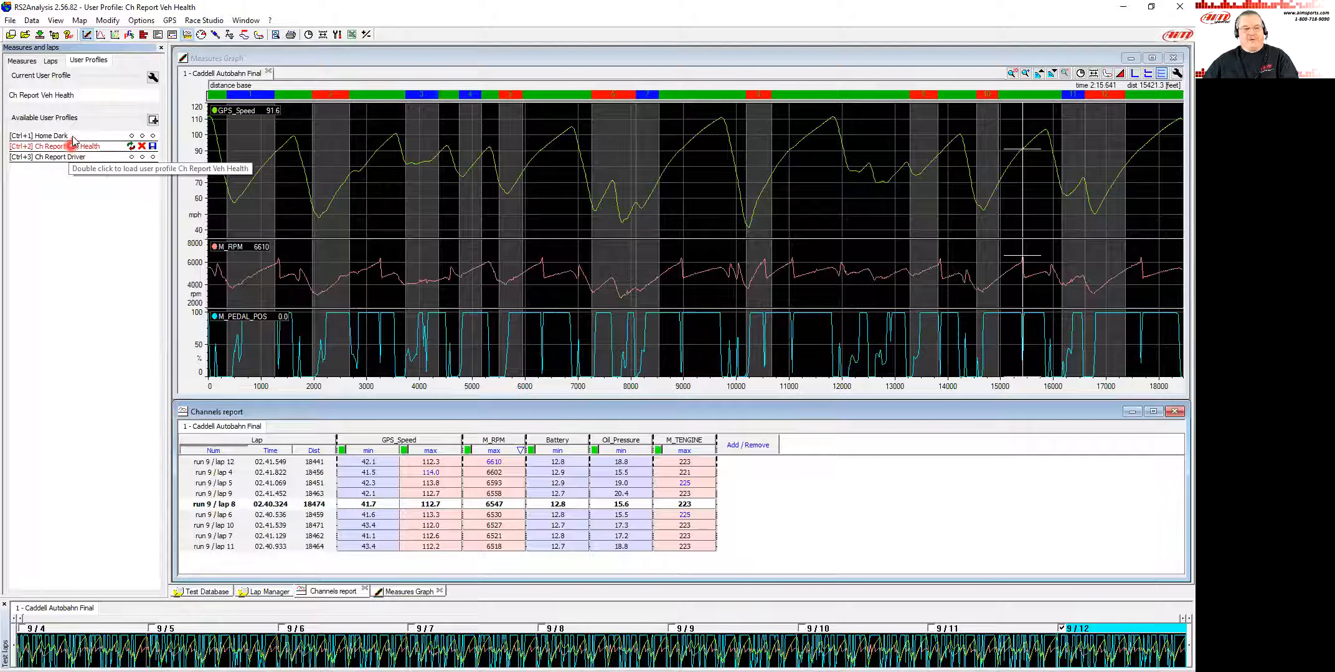
pyautogui.click(73, 136)
pyautogui.click(131, 136)
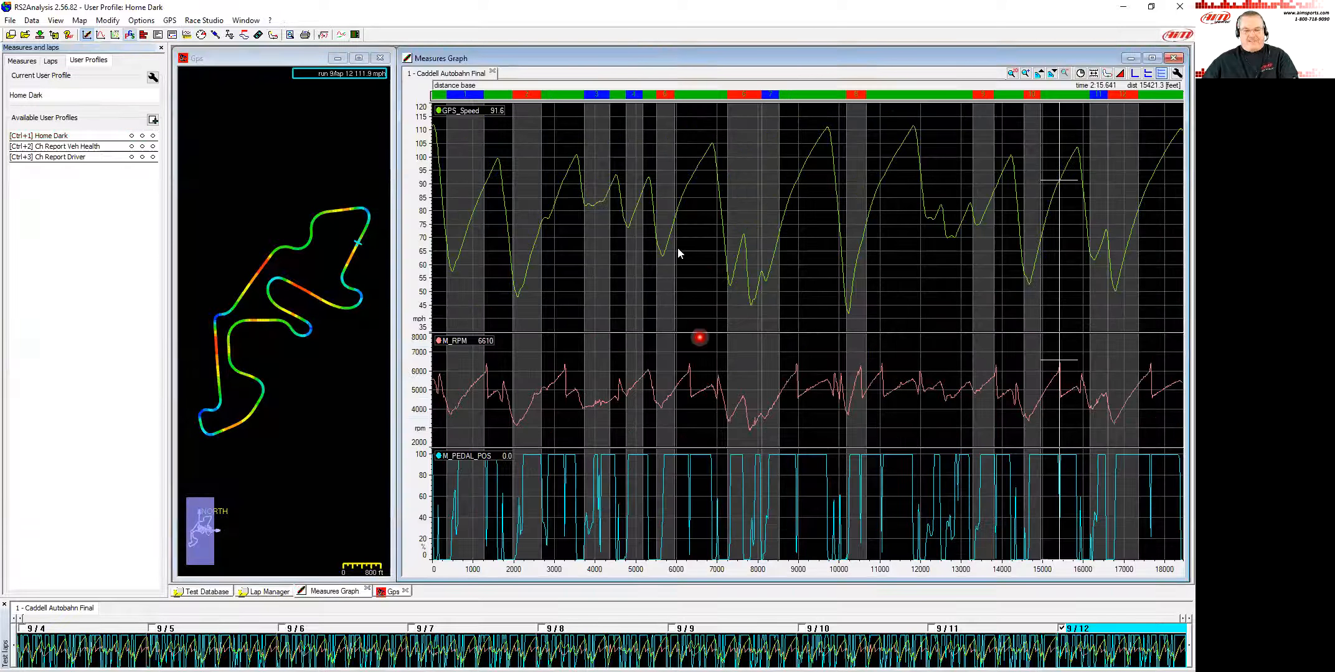
# Step: Place the Measures Graph cursor at about 4960 feet and save the Home Dark user profile again
pyautogui.click(633, 258)
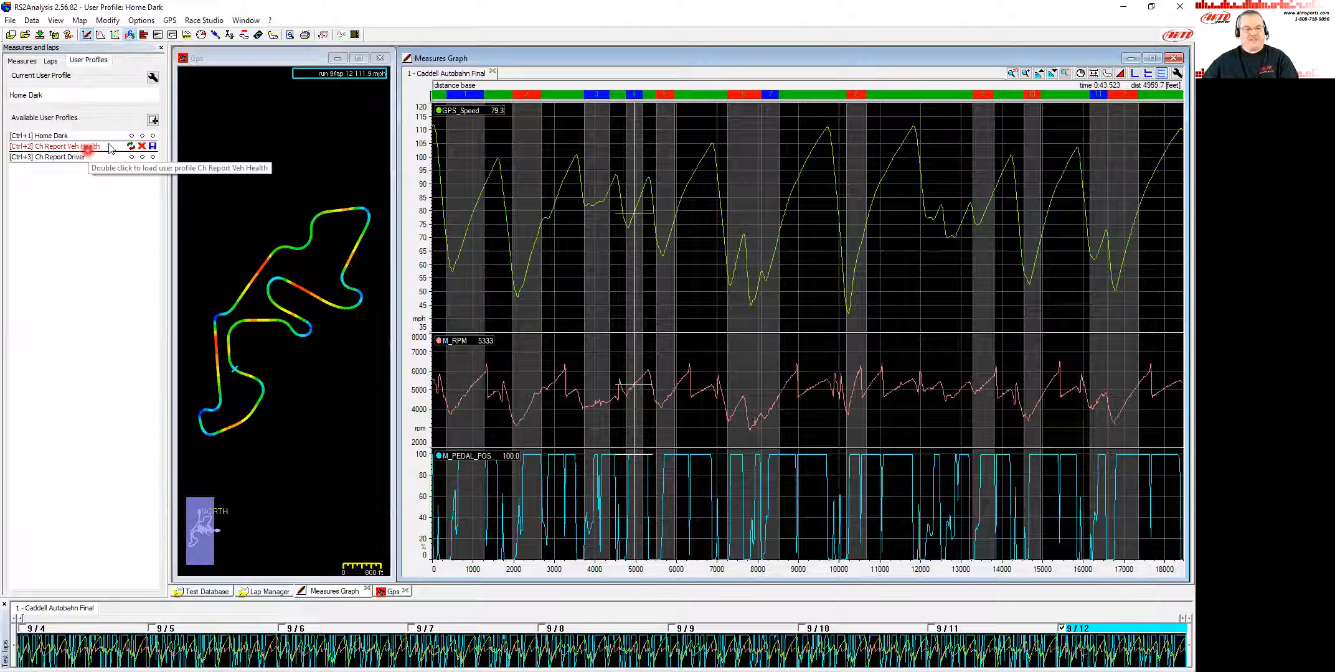
pyautogui.click(154, 136)
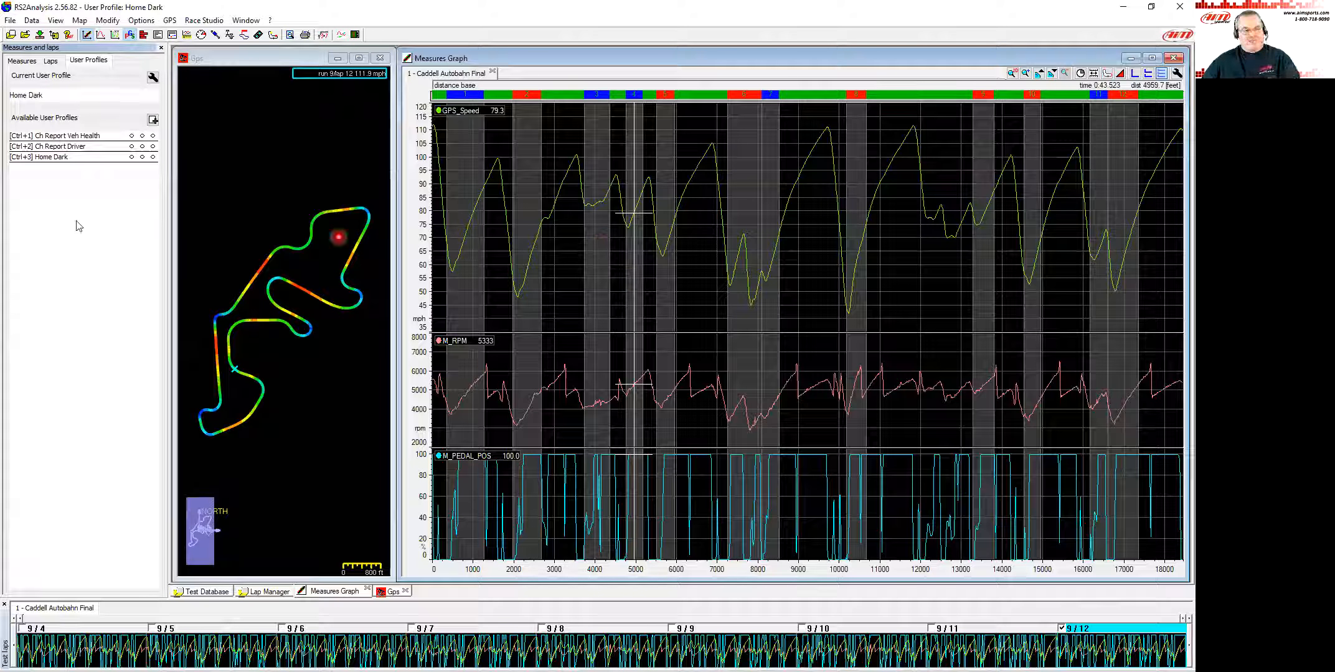
pyautogui.click(54, 175)
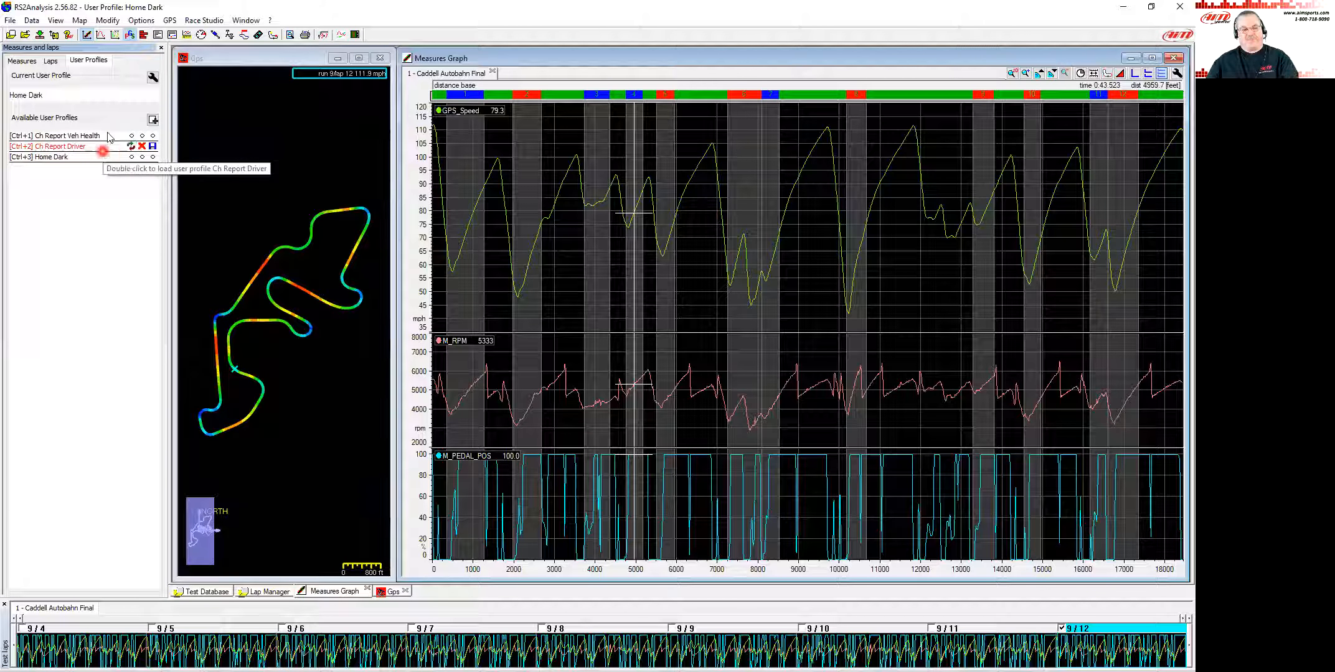
# Step: Load the Ch Report Driver profile and save it again, and load the Ch Report Veh Health profile
pyautogui.doubleClick(128, 146)
pyautogui.click(152, 147)
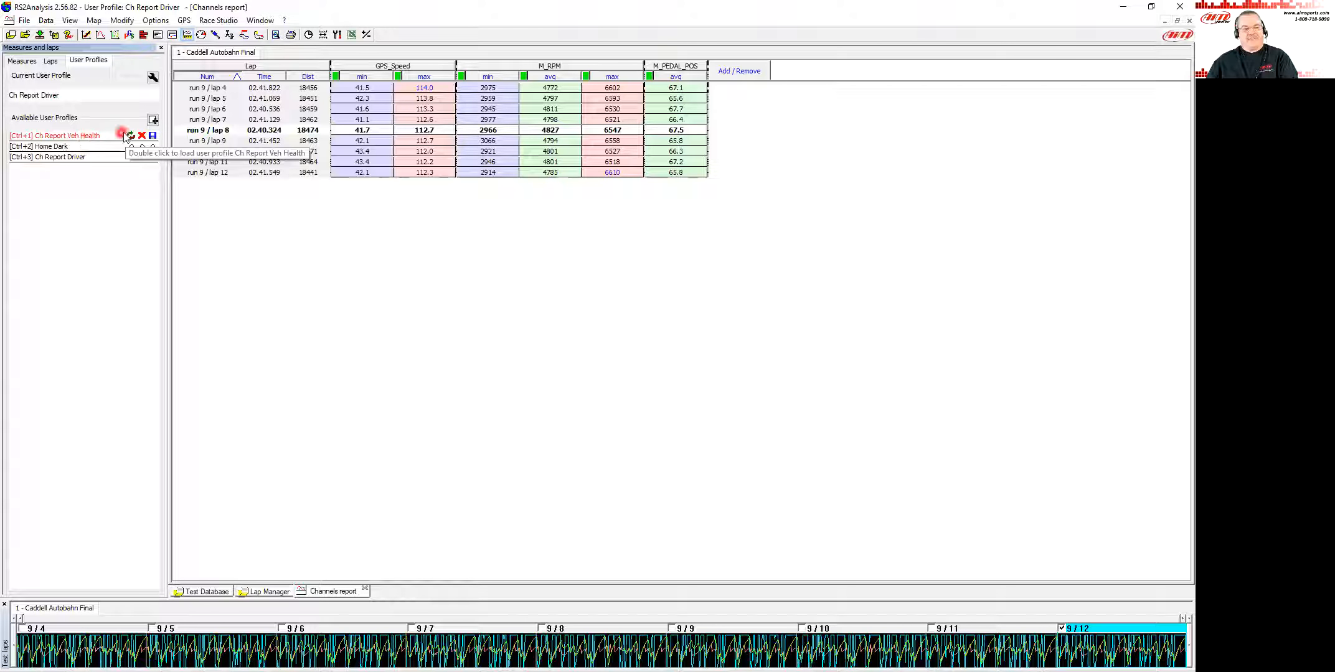
pyautogui.click(132, 135)
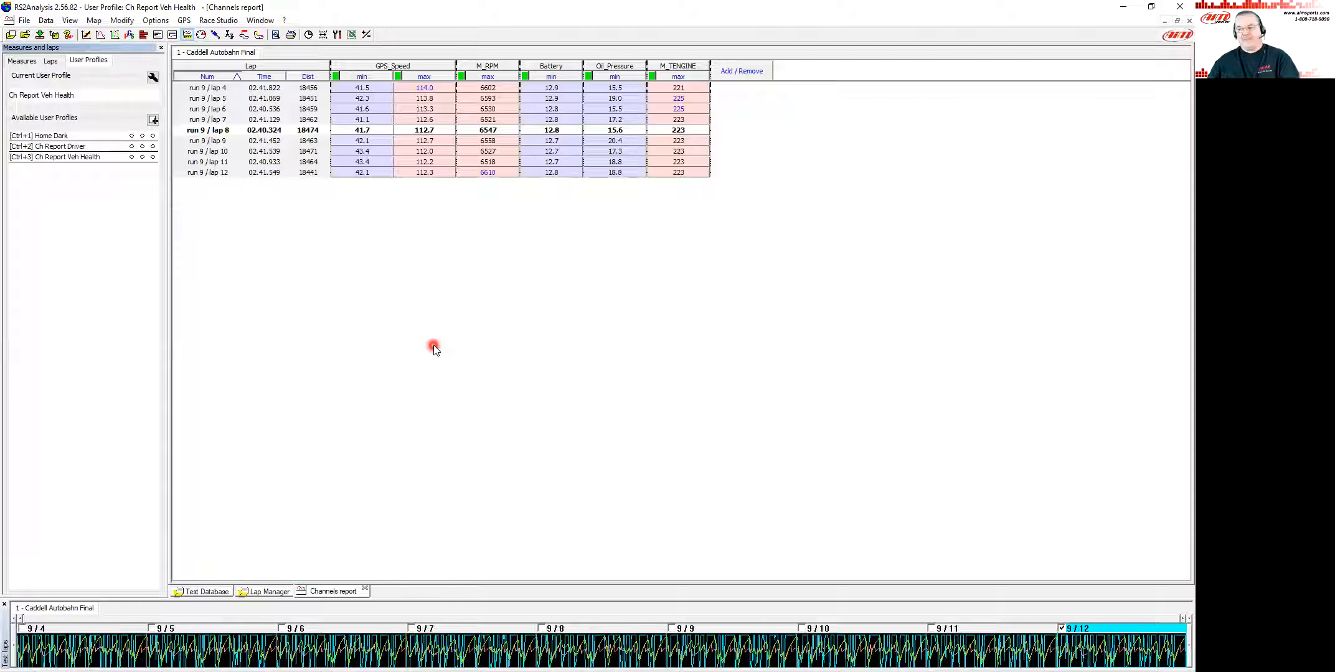
# Step: Show the measures list, and examine the Average and Average if not zero report objects available for GPS_Speed
pyautogui.click(24, 62)
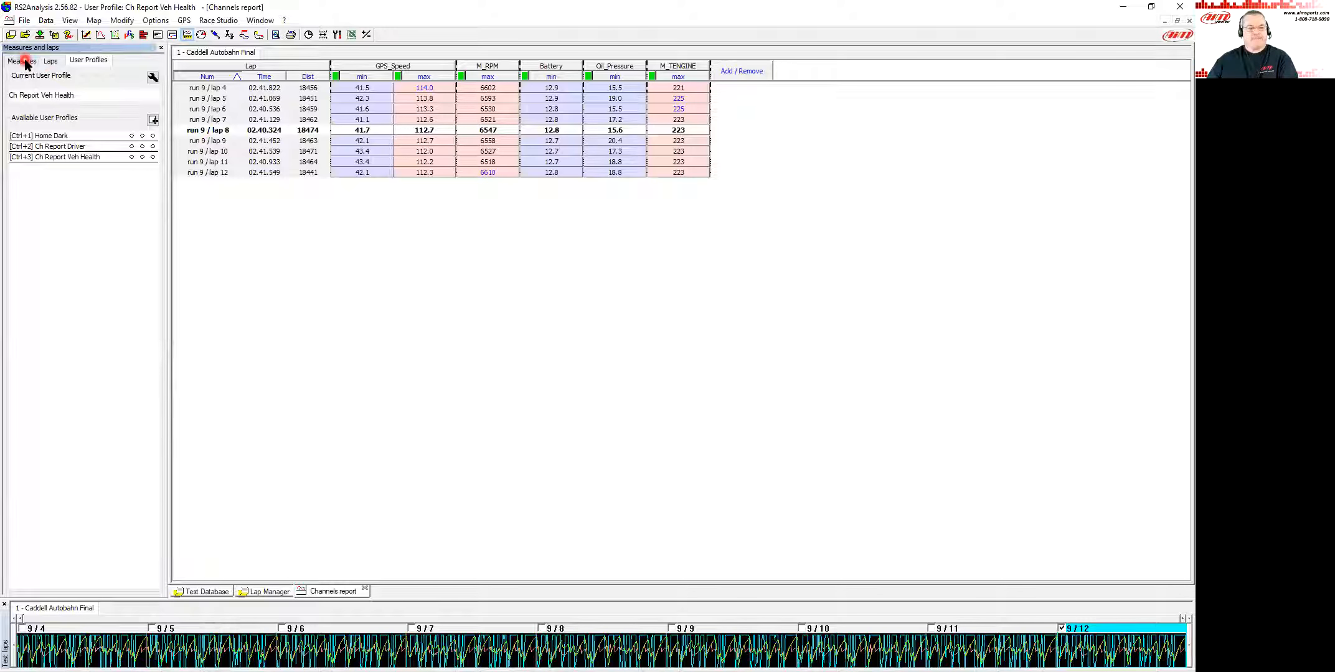
pyautogui.click(23, 61)
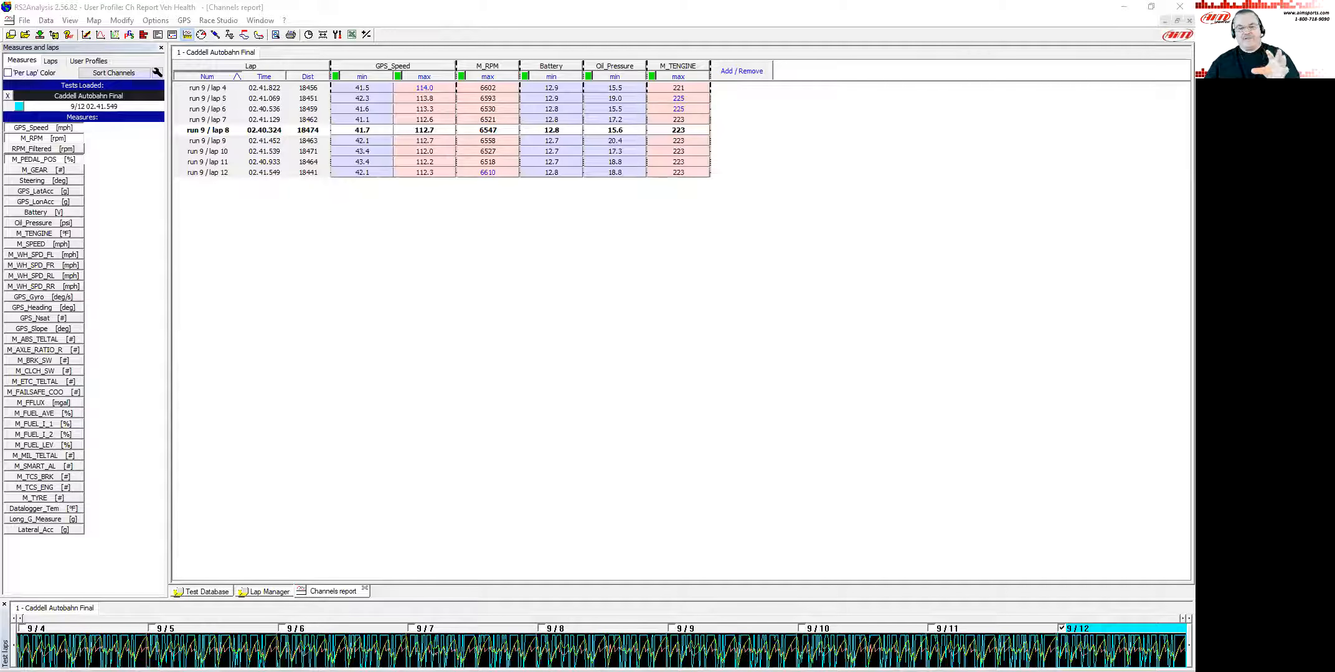
pyautogui.click(739, 73)
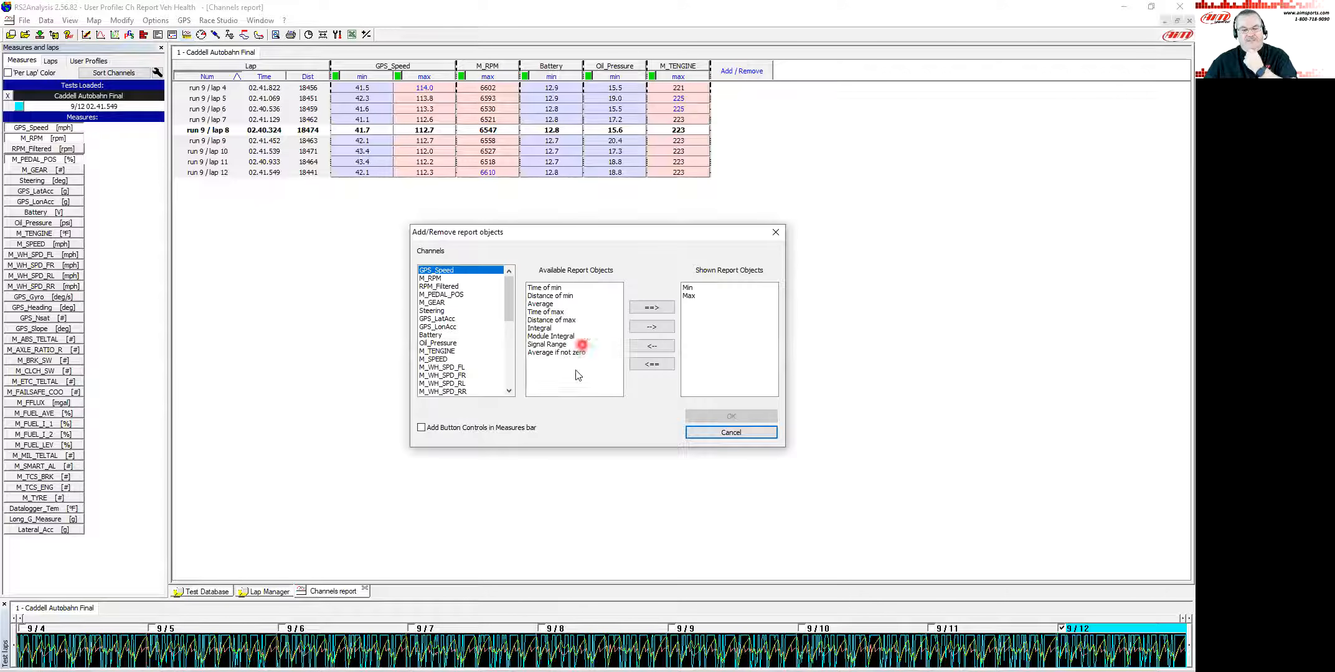
pyautogui.click(546, 304)
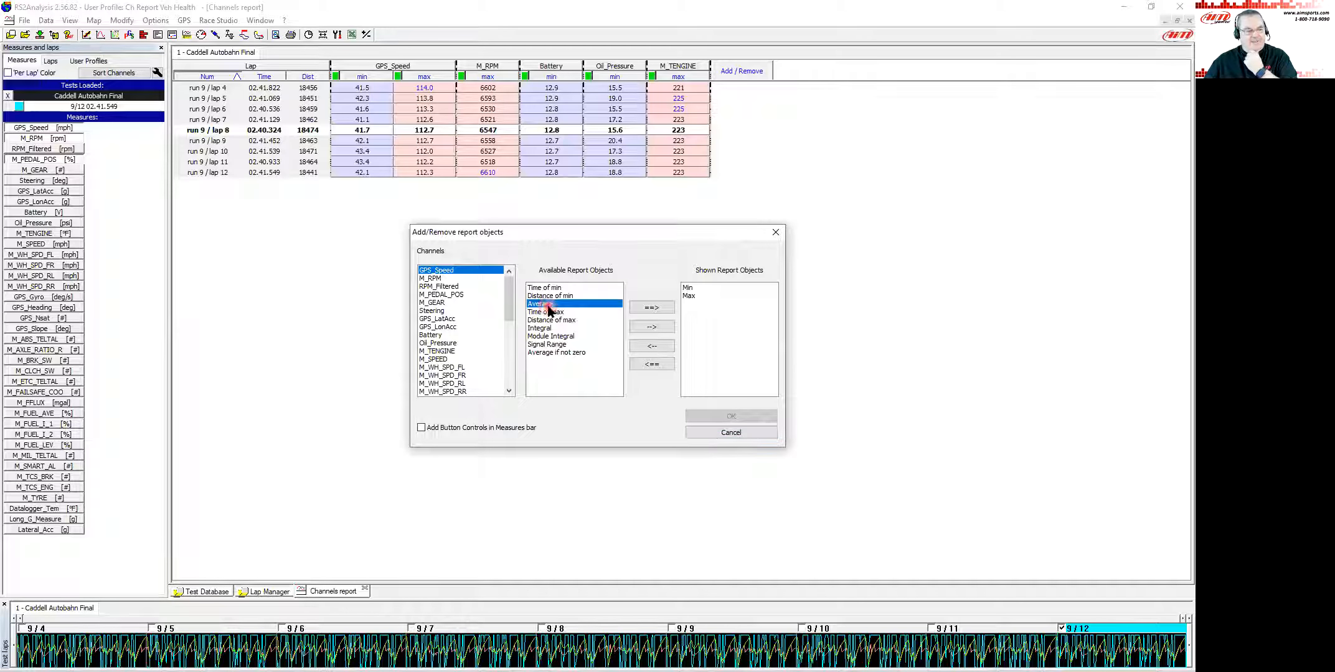
pyautogui.click(576, 352)
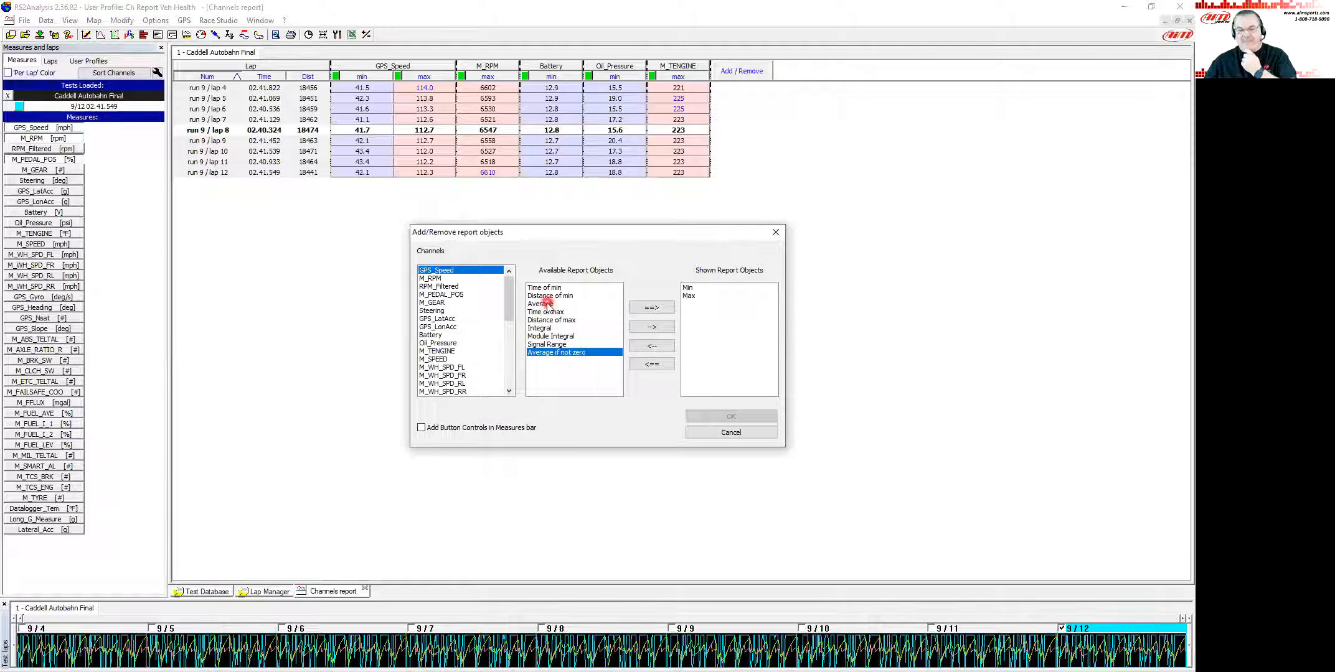
pyautogui.click(548, 304)
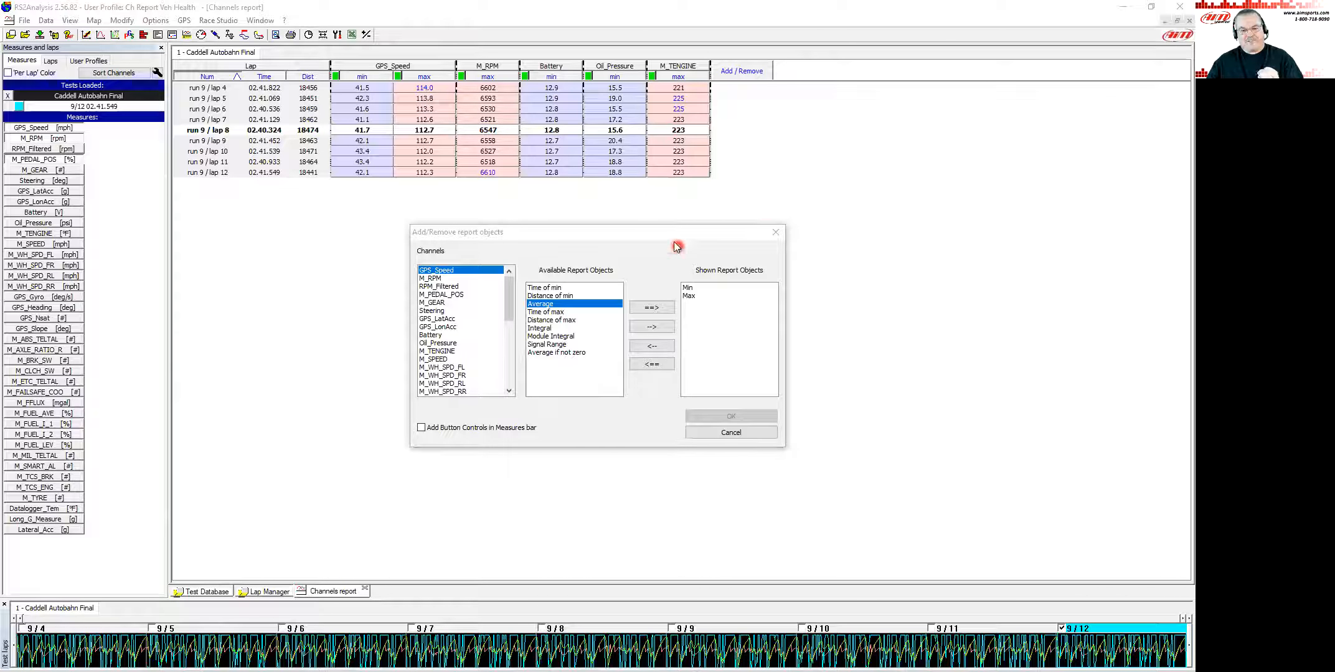
pyautogui.moveTo(669, 240); pyautogui.dragTo(660, 239)
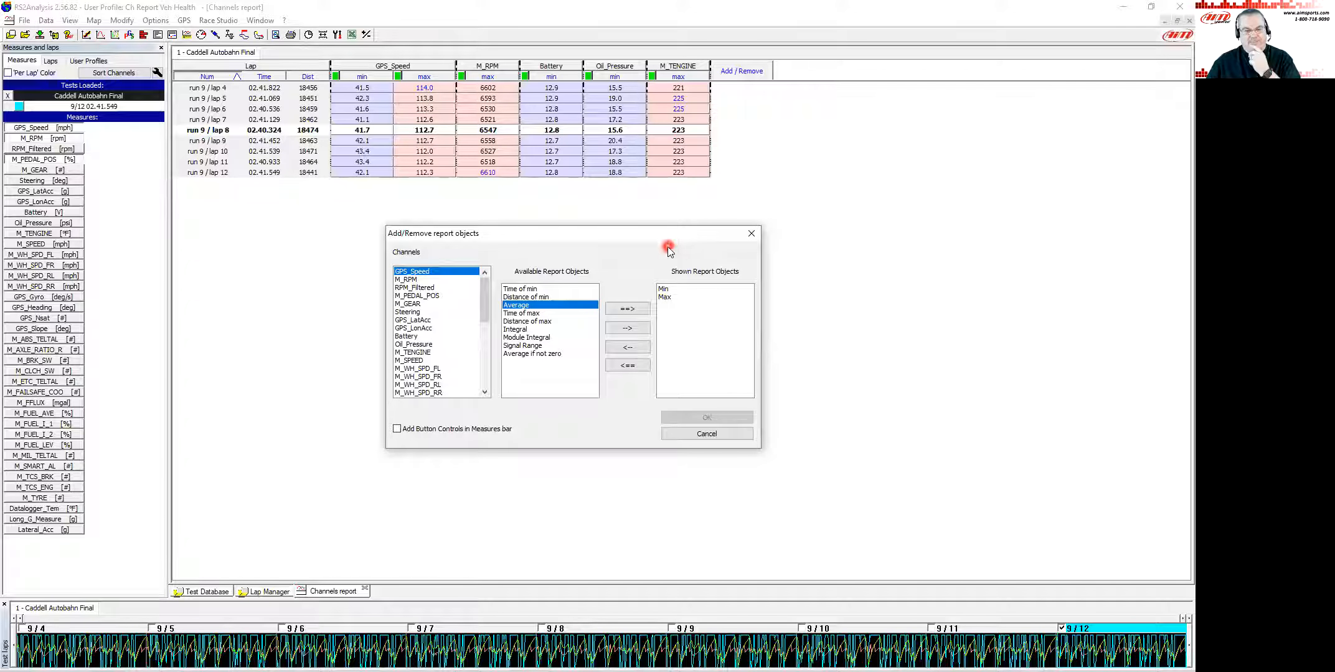
pyautogui.click(434, 270)
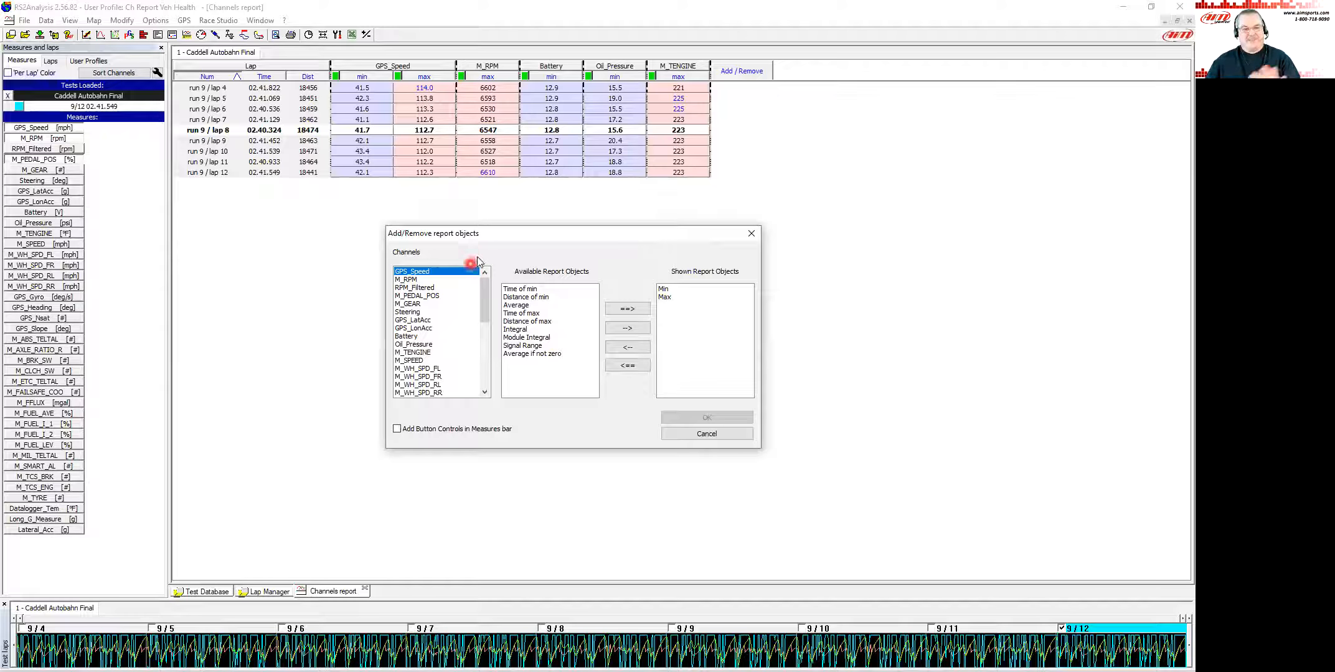
# Step: Add Average and Average if not zero to the shown report objects of M_RPM
pyautogui.click(414, 279)
pyautogui.click(666, 290)
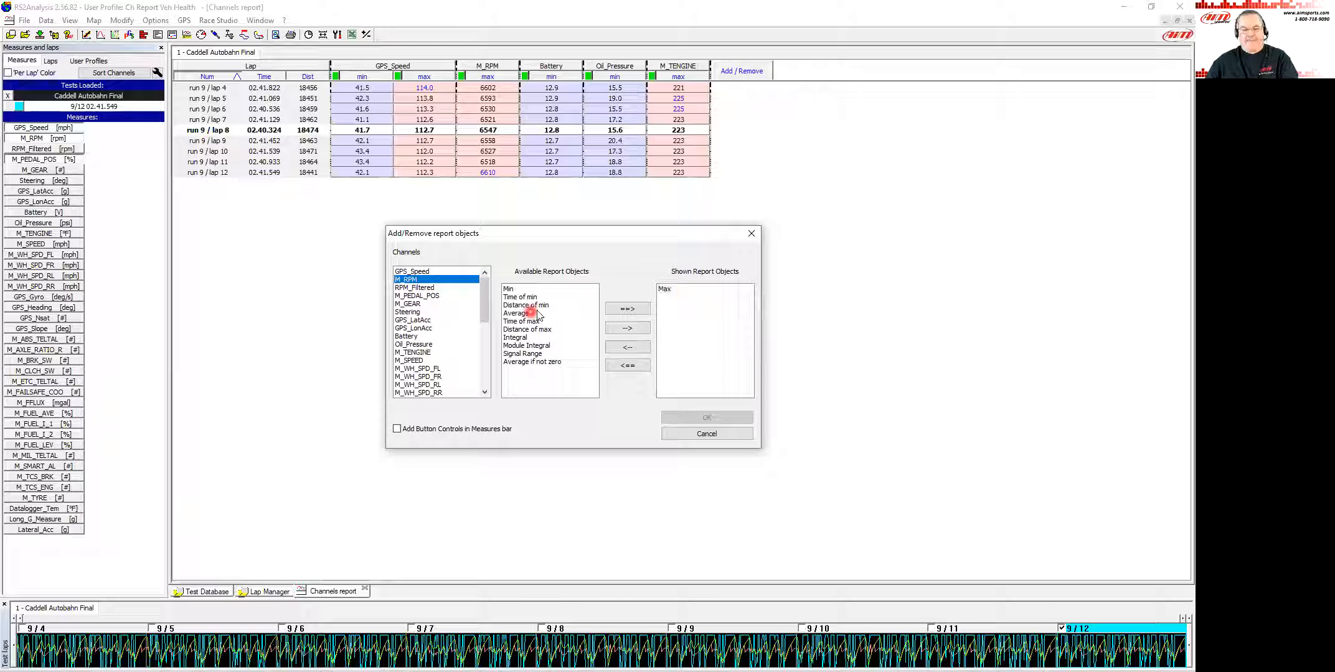
pyautogui.click(564, 315)
pyautogui.click(627, 328)
pyautogui.click(548, 354)
pyautogui.click(626, 361)
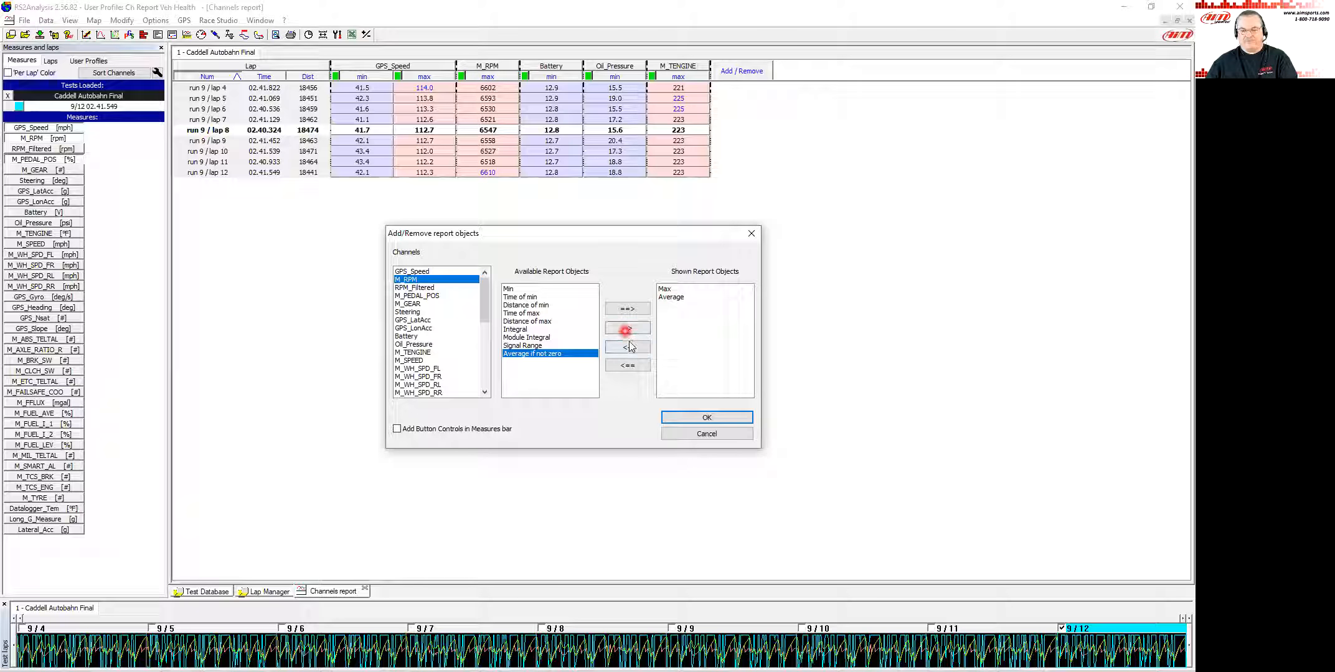
pyautogui.click(626, 329)
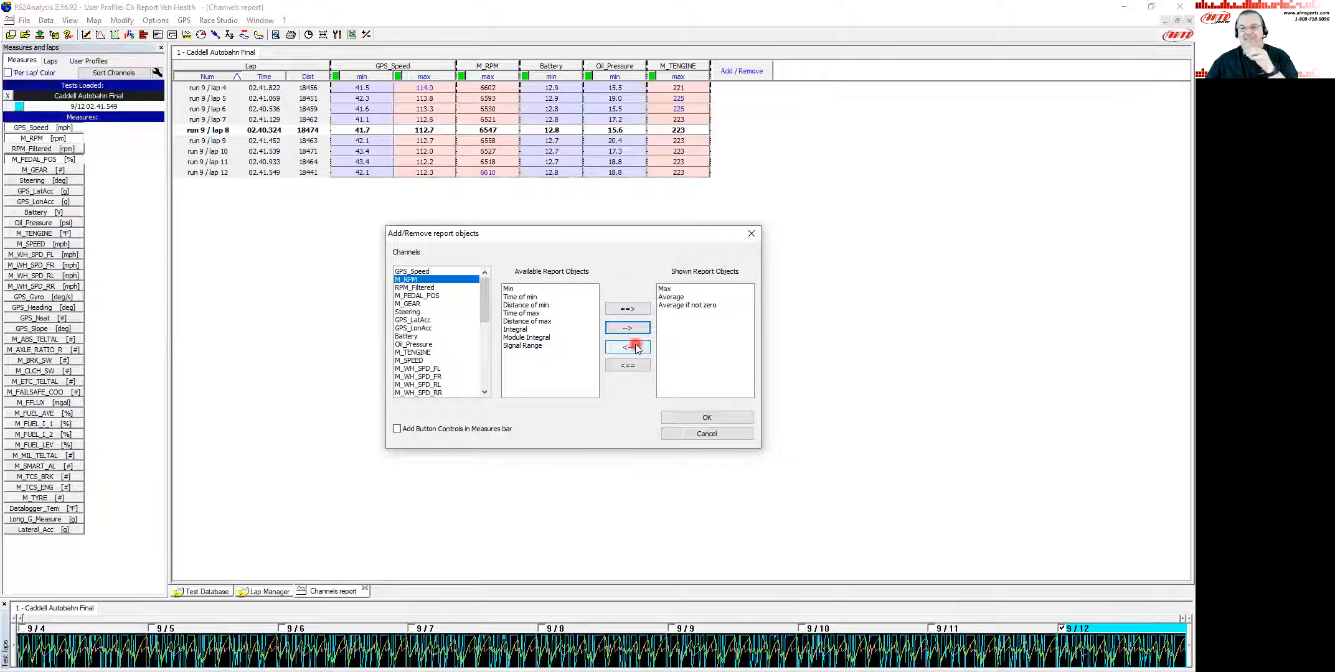
# Step: Remove all Battery, Oil_Pressure and M_TENGINE report objects and apply the changes to the Channels report
pyautogui.click(422, 288)
pyautogui.click(420, 305)
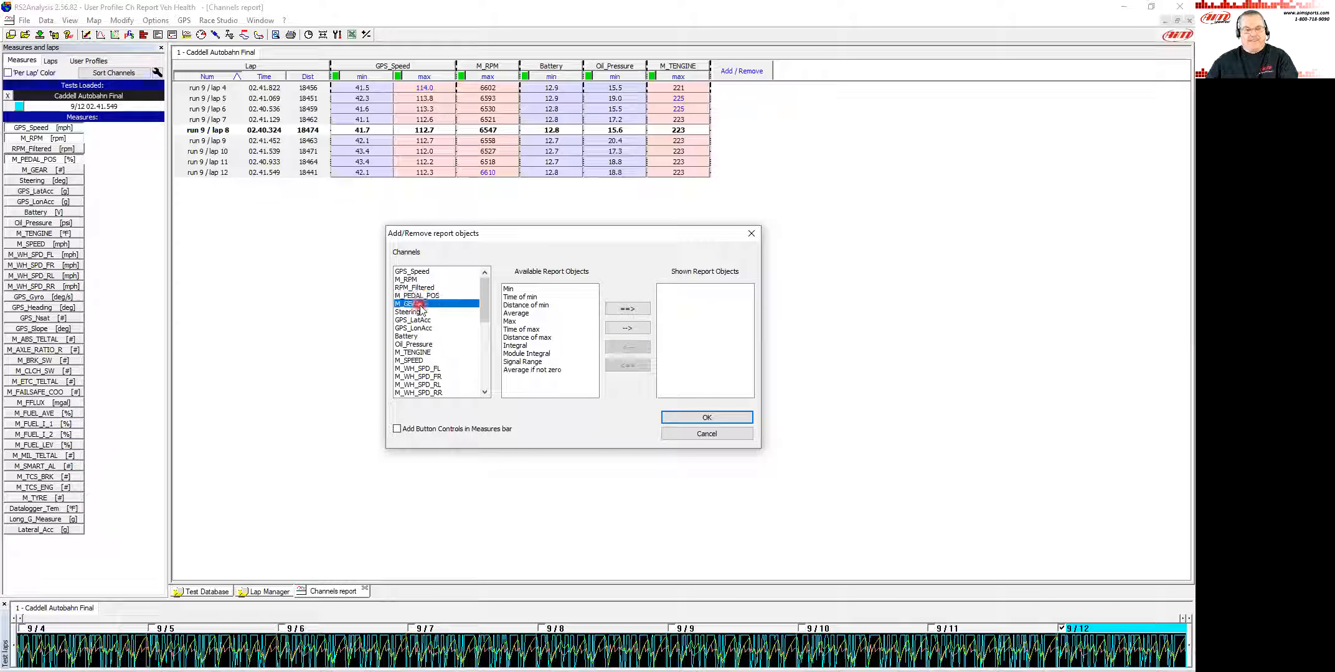
pyautogui.click(412, 337)
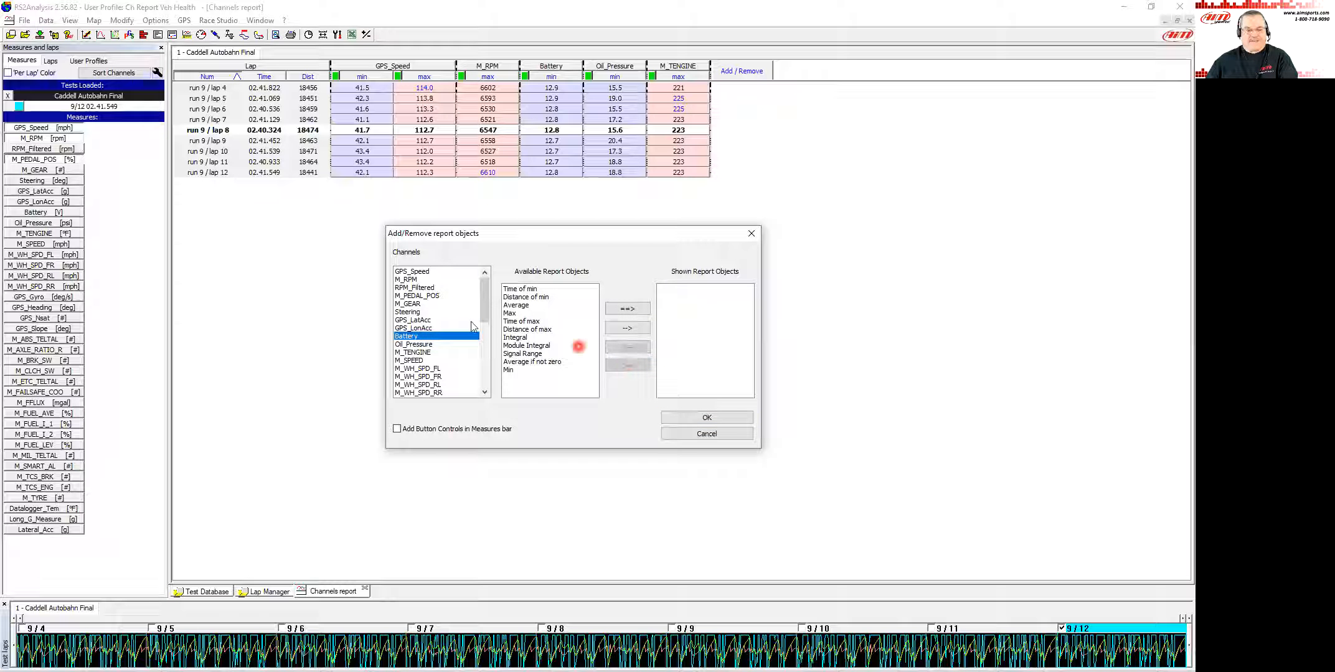
pyautogui.click(471, 345)
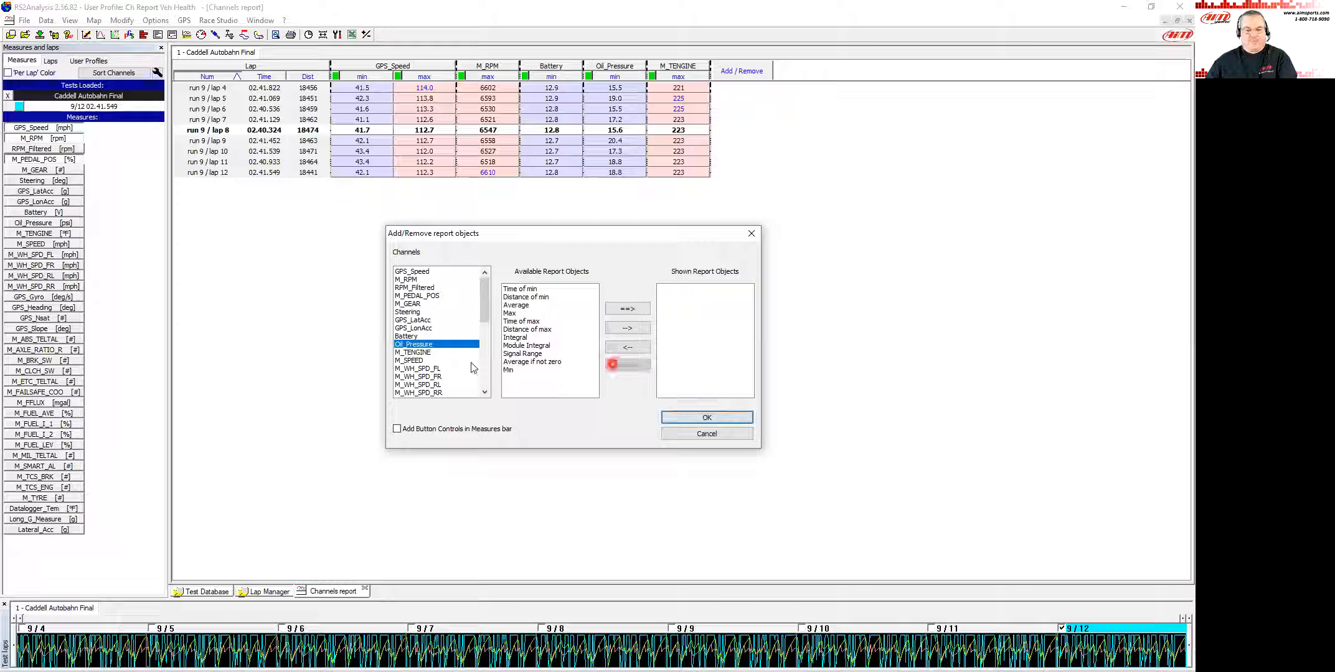
pyautogui.click(418, 352)
pyautogui.click(629, 369)
pyautogui.click(707, 417)
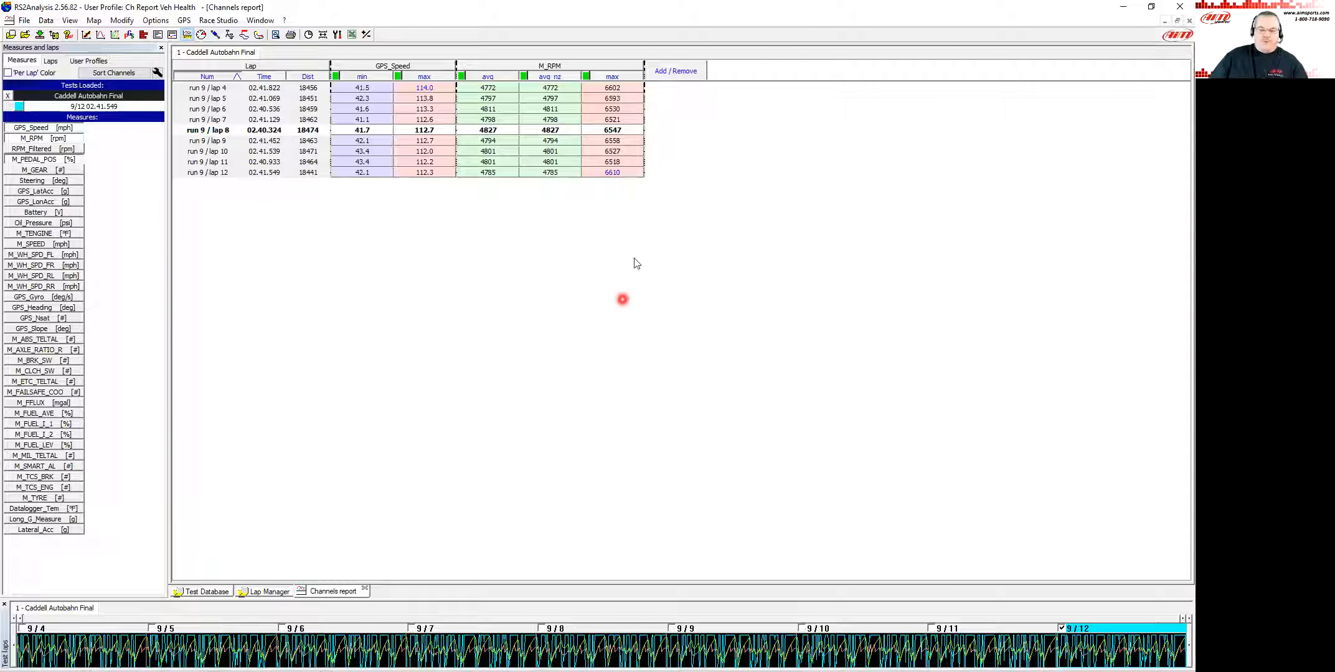
# Step: Fit the Channels report into the lower half of the workspace and open the Measures Graph above it, with its cursor at about 5918 feet
pyautogui.click(1177, 20)
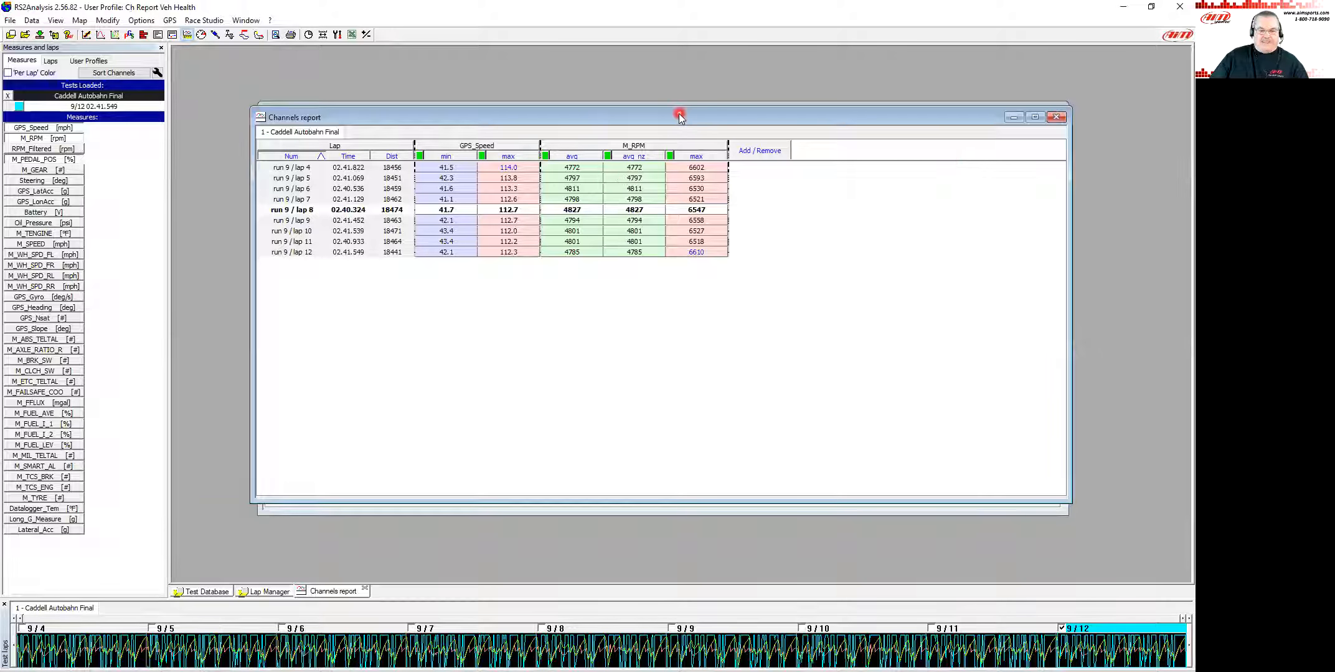
pyautogui.moveTo(680, 117); pyautogui.dragTo(602, 195)
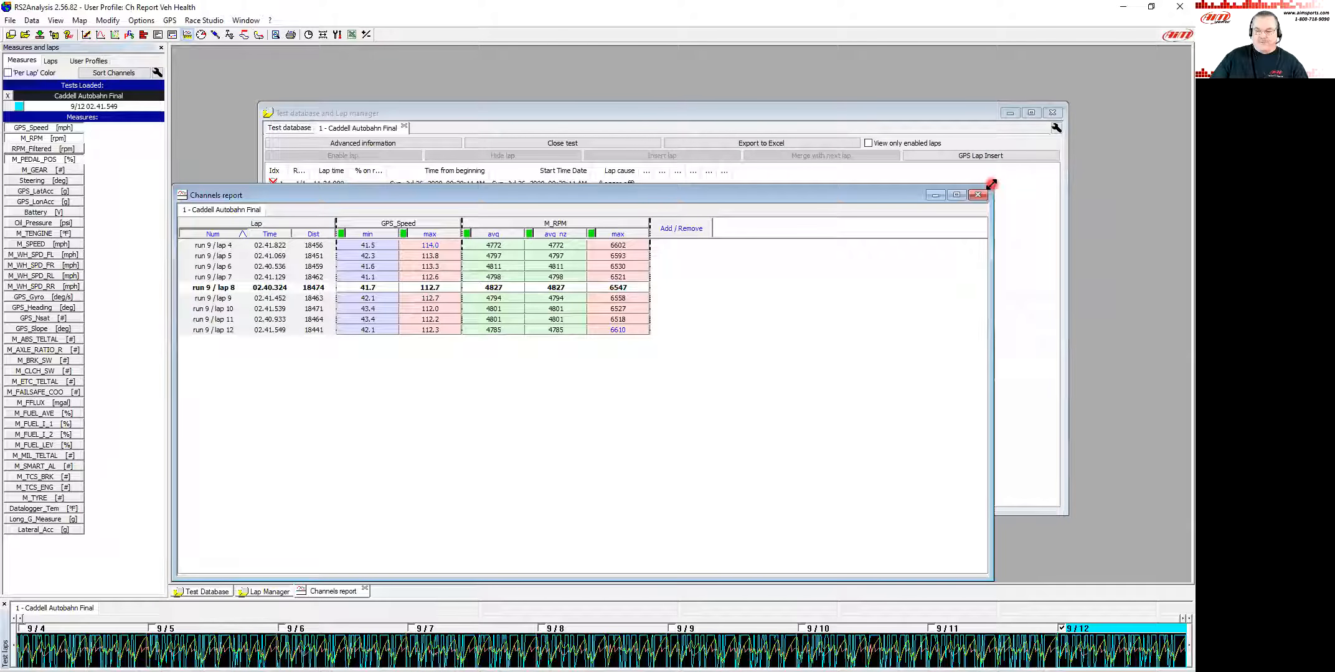
pyautogui.moveTo(991, 185); pyautogui.dragTo(1188, 390)
pyautogui.click(84, 35)
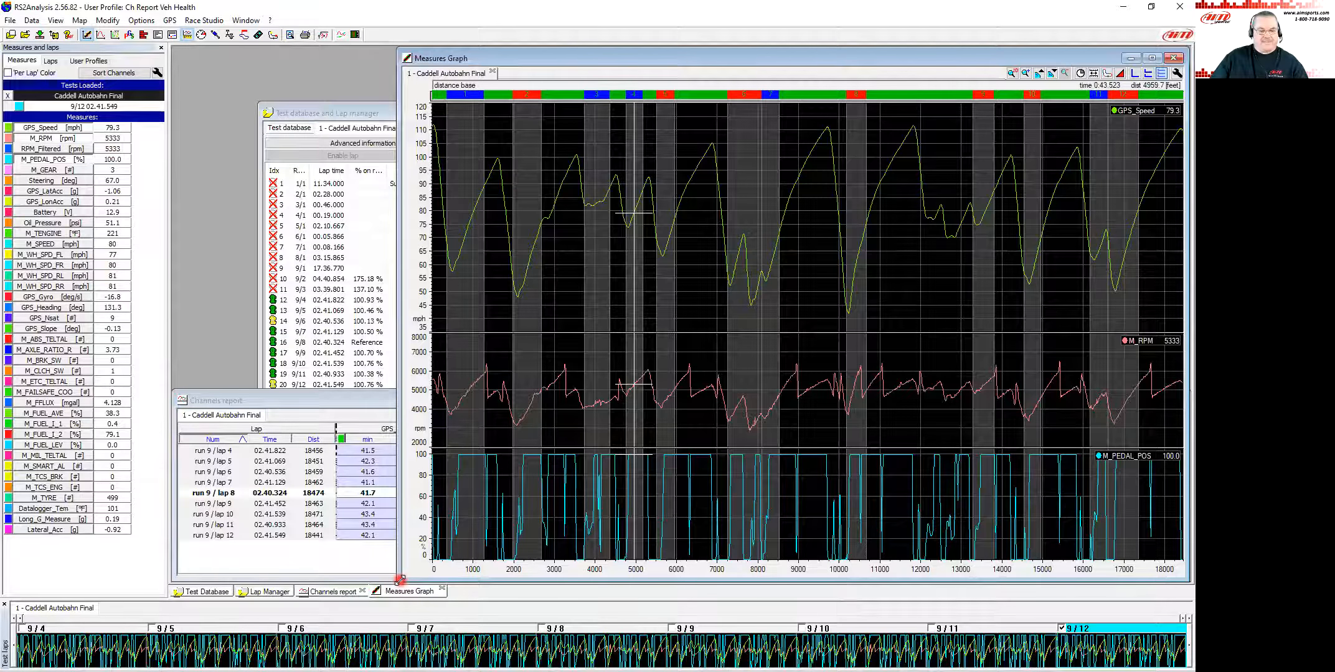
pyautogui.moveTo(399, 580); pyautogui.dragTo(485, 389)
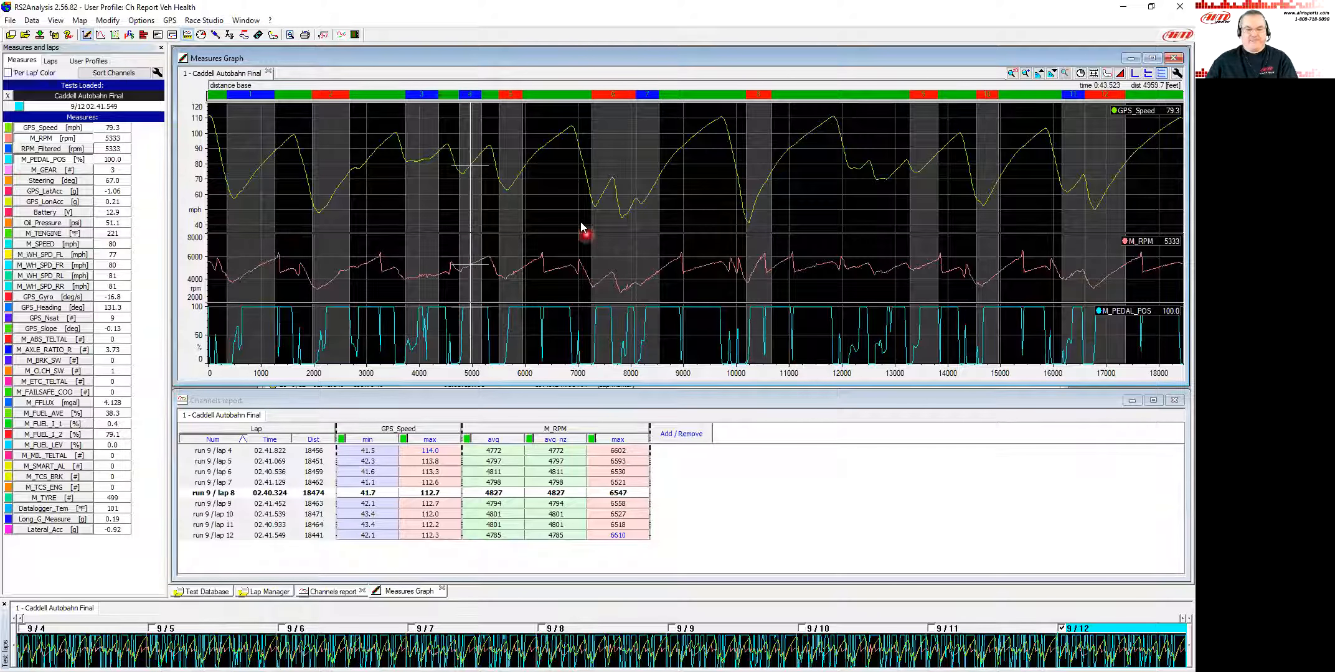
pyautogui.click(520, 269)
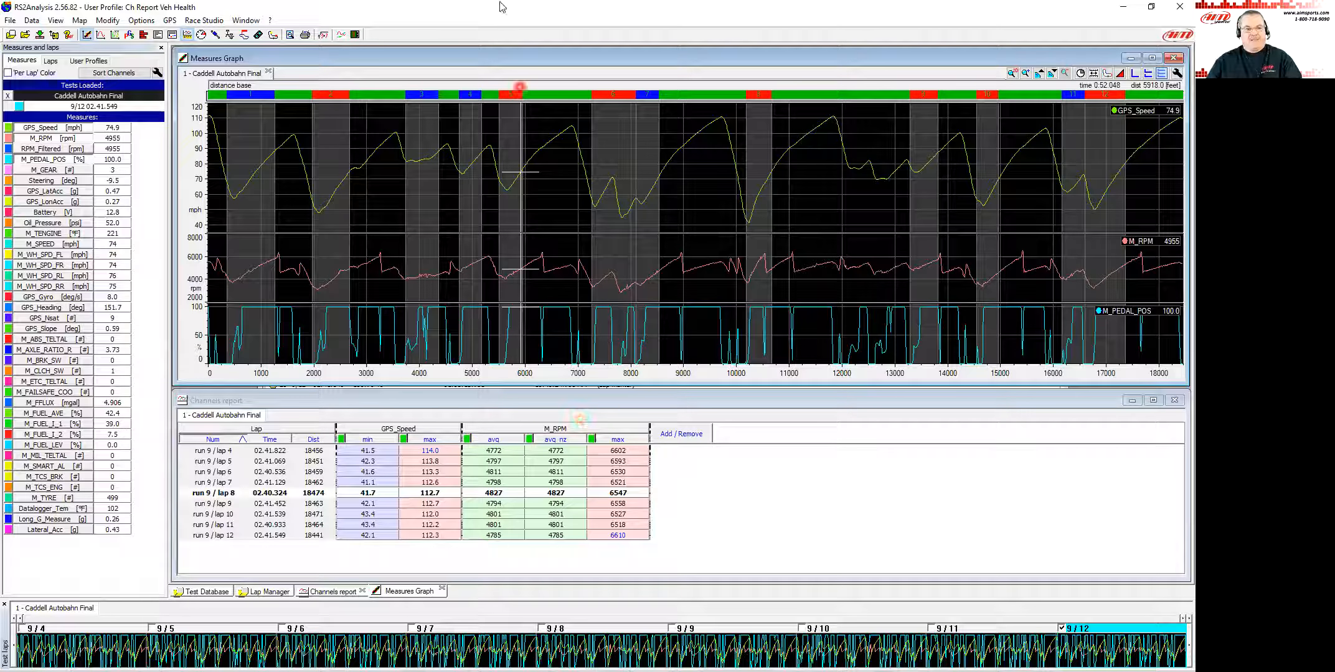
# Step: Inspect the RPM_Filtered math channel's formula and scale settings without changing them, and close the math channels
pyautogui.click(323, 35)
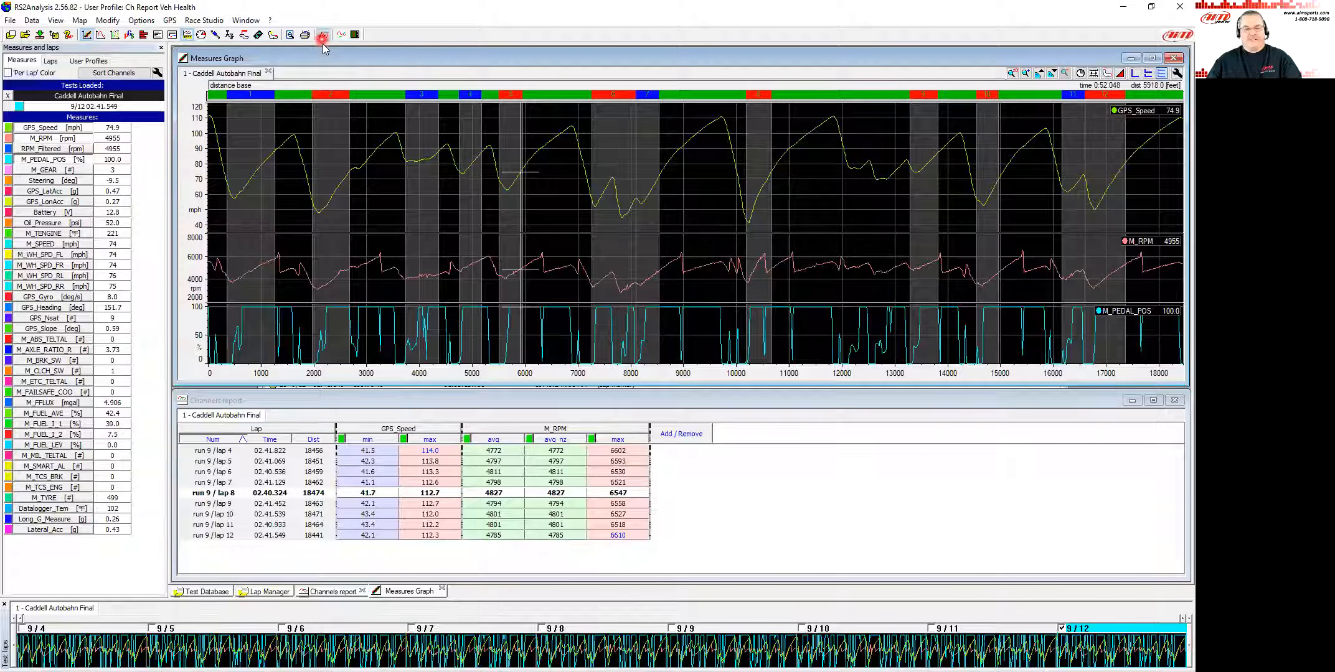
pyautogui.click(412, 236)
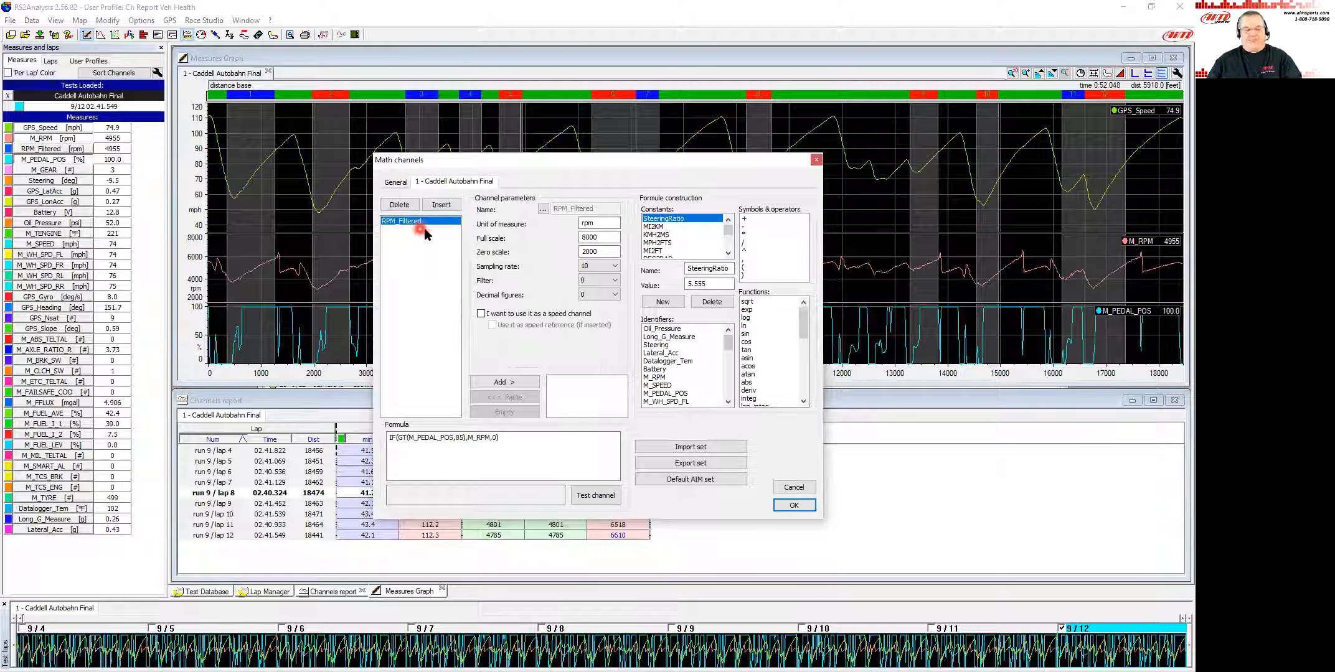
pyautogui.click(437, 454)
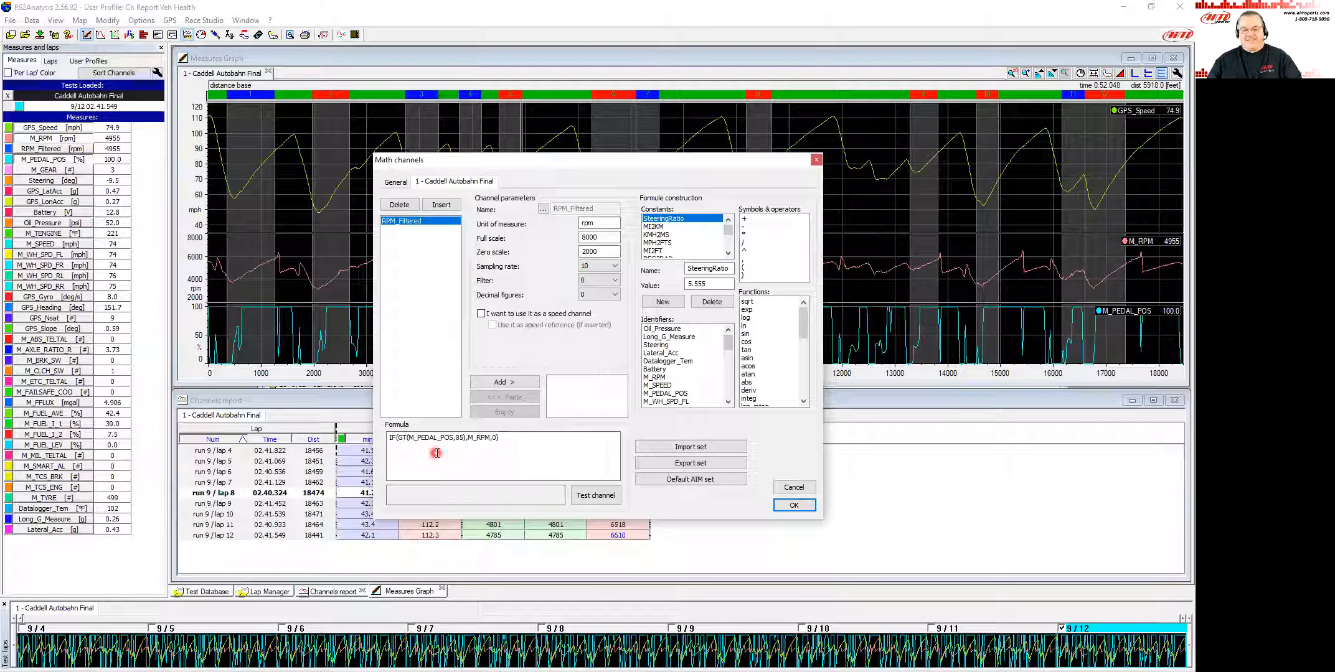
pyautogui.click(394, 445)
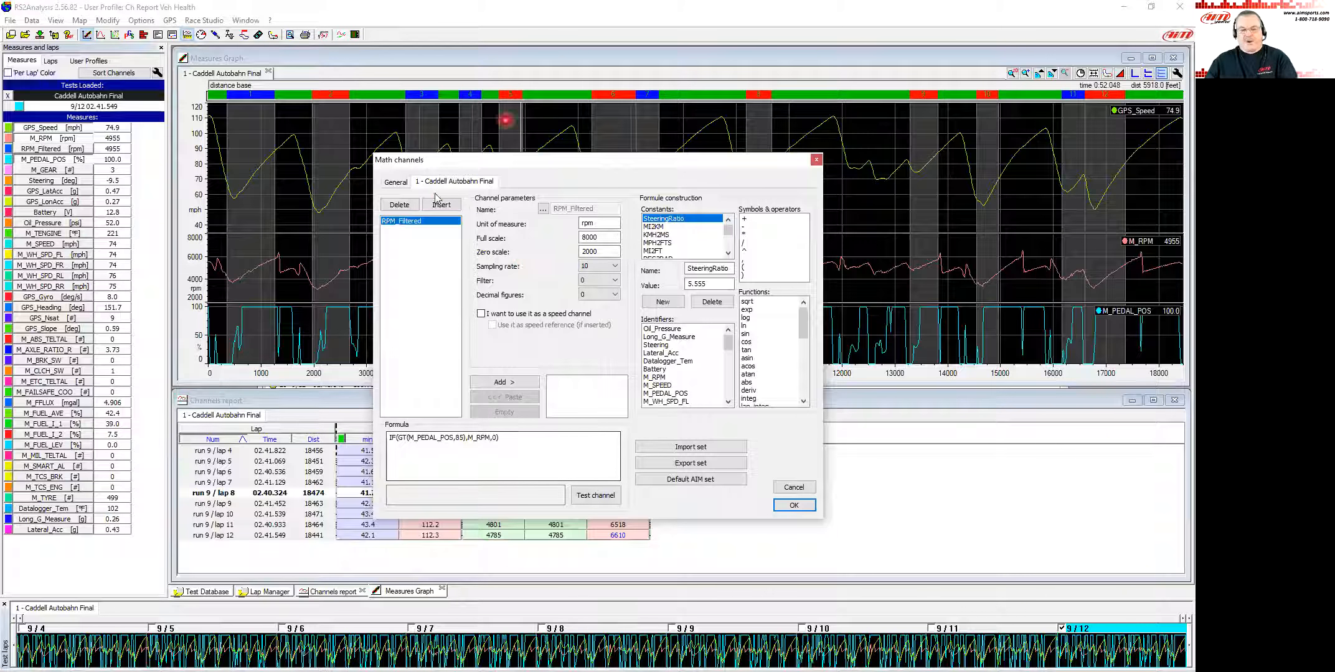
pyautogui.click(407, 226)
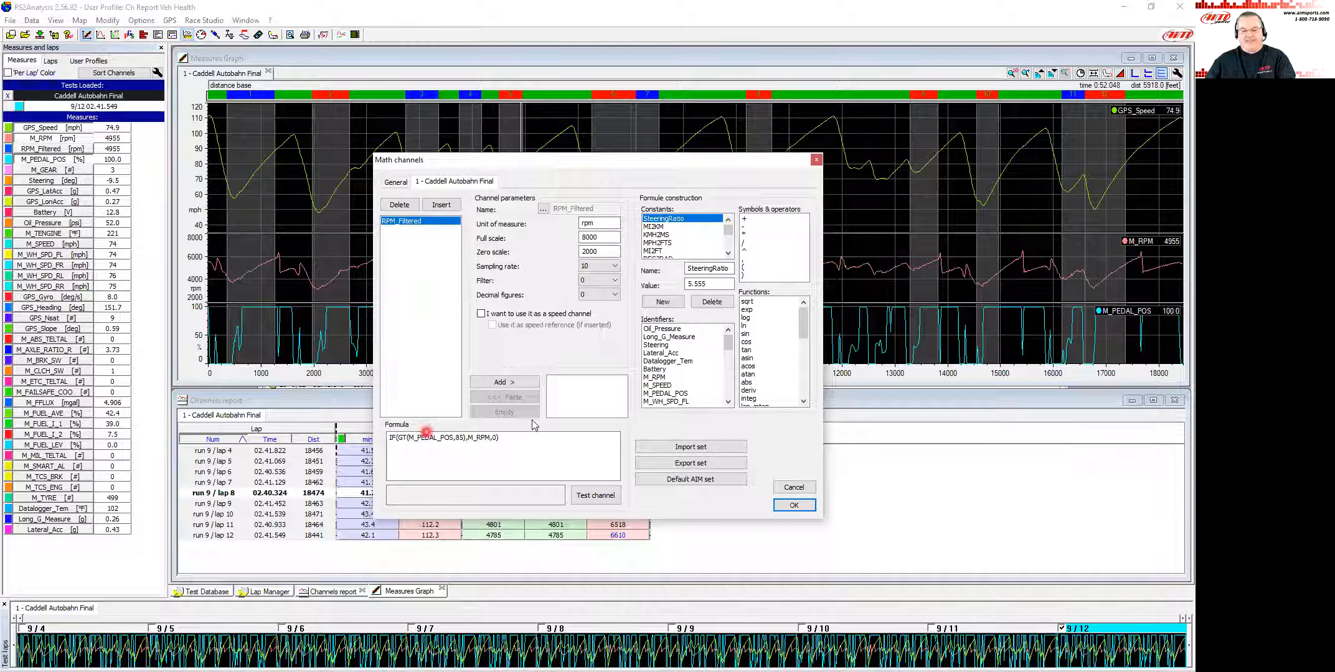
pyautogui.click(580, 251)
pyautogui.click(596, 248)
pyautogui.click(797, 505)
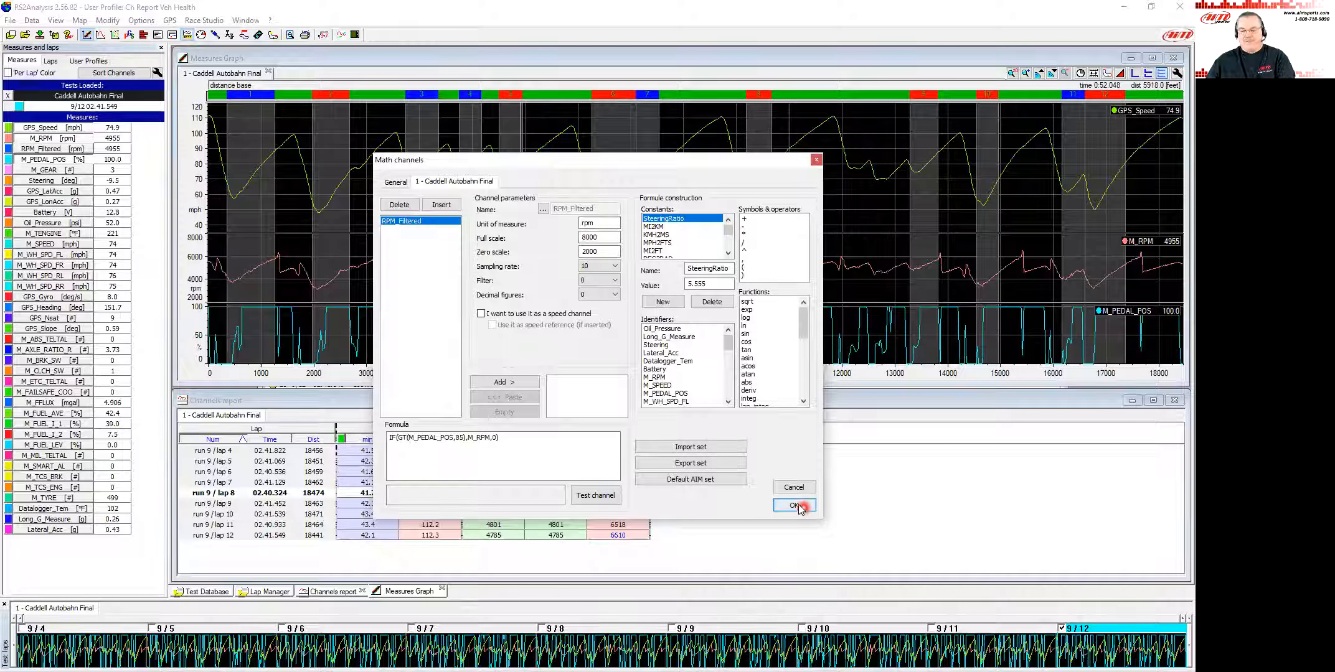
# Step: Close the math channels, display RPM_Filtered in the Measures Graph and enlarge the M_RPM plot above it slightly
pyautogui.click(796, 505)
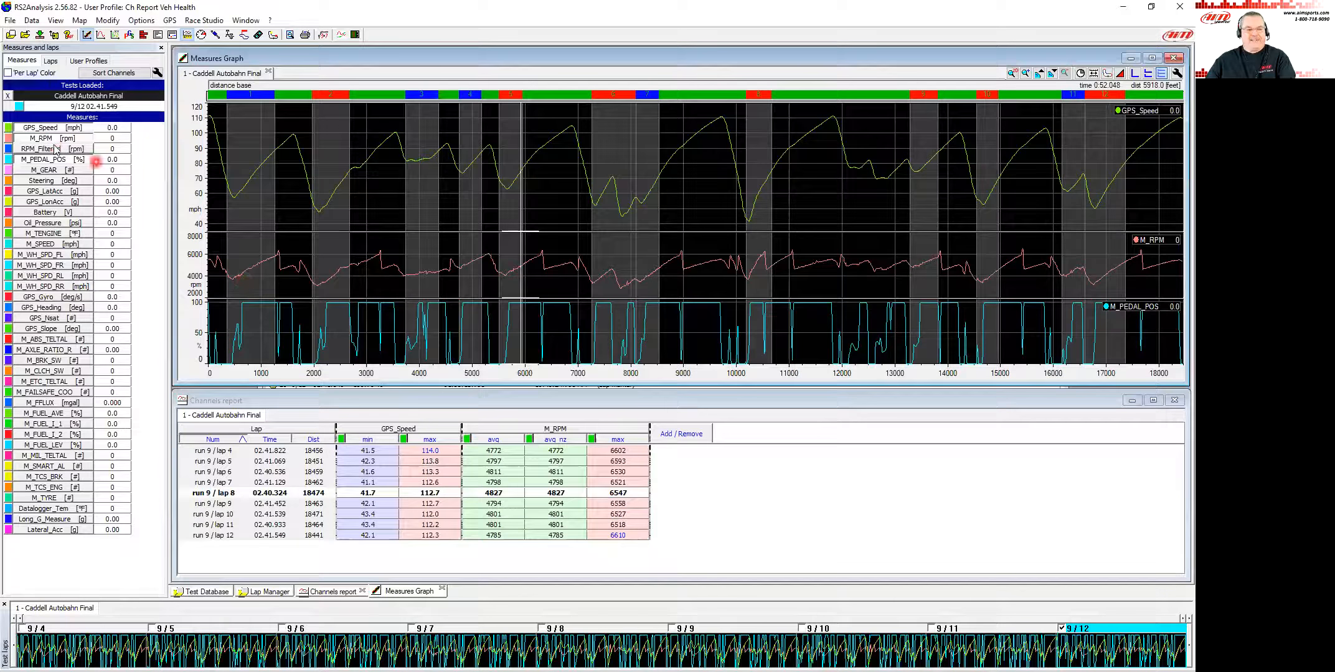
pyautogui.click(54, 148)
pyautogui.click(440, 259)
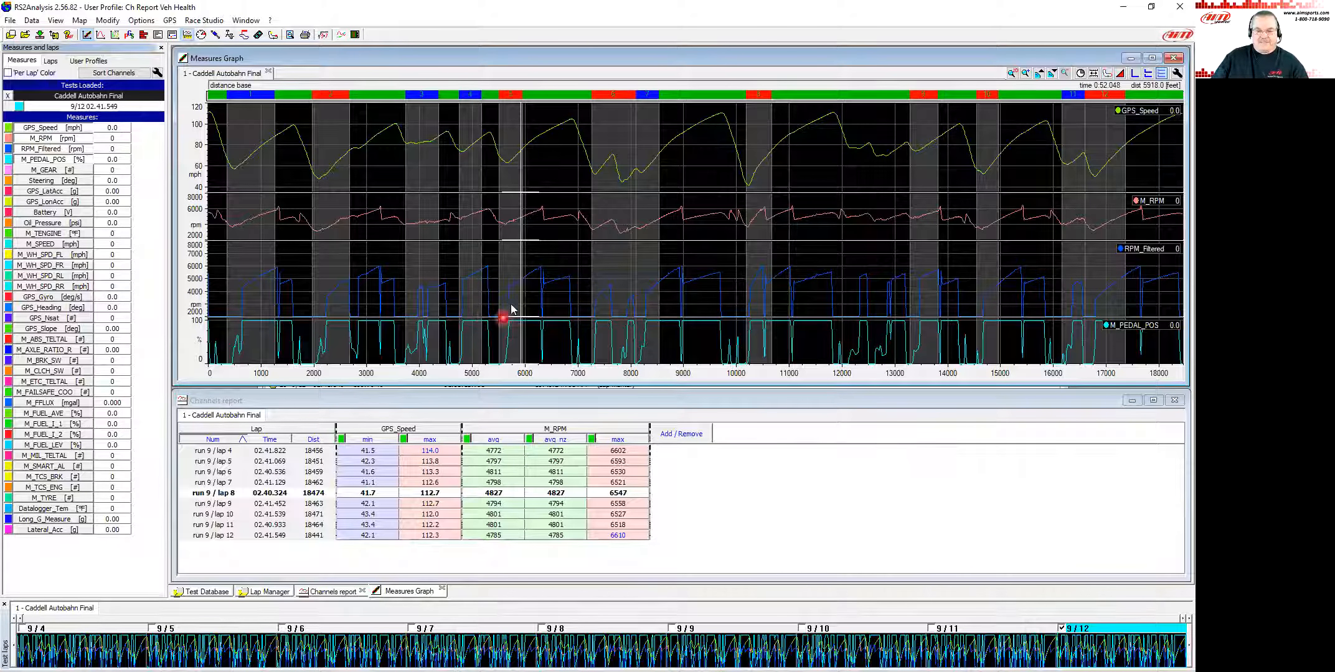
pyautogui.moveTo(520, 242)
pyautogui.mouseDown()
pyautogui.moveTo(521, 268)
pyautogui.moveTo(522, 253)
pyautogui.mouseUp()
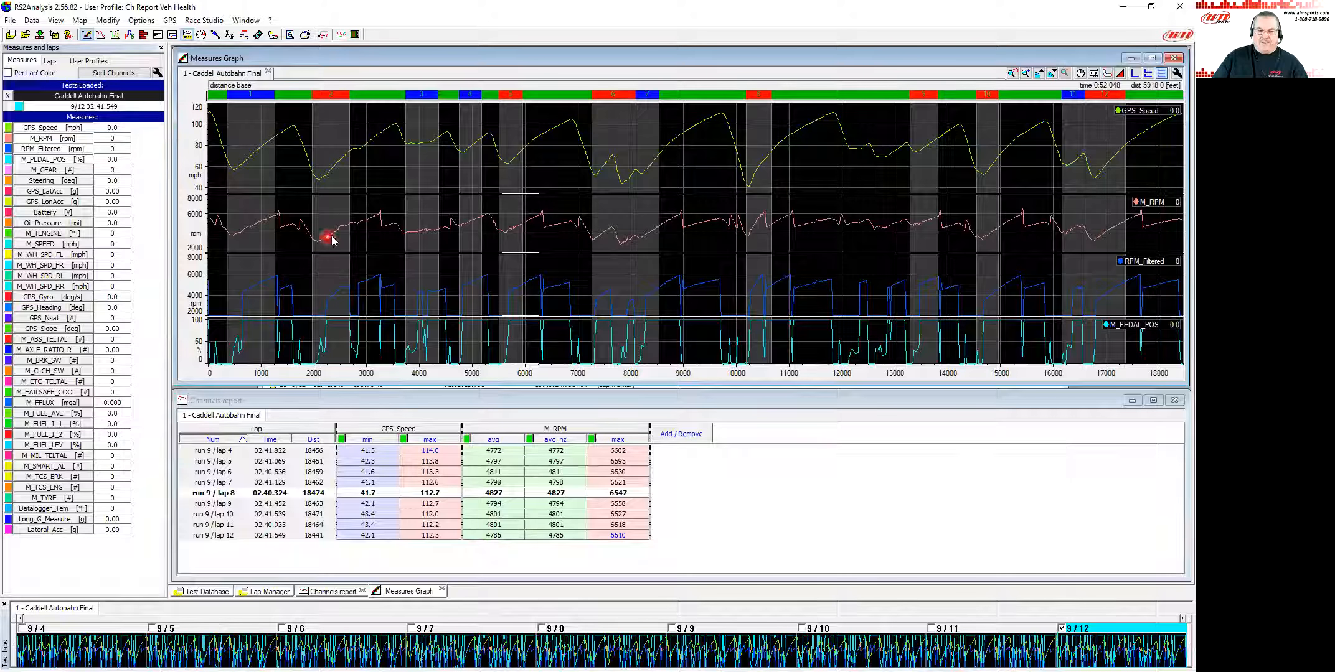
# Step: Compare M_RPM, RPM_Filtered and M_PEDAL_POS in the Measures Graph at about 2181 feet and about 2243 feet
pyautogui.click(322, 308)
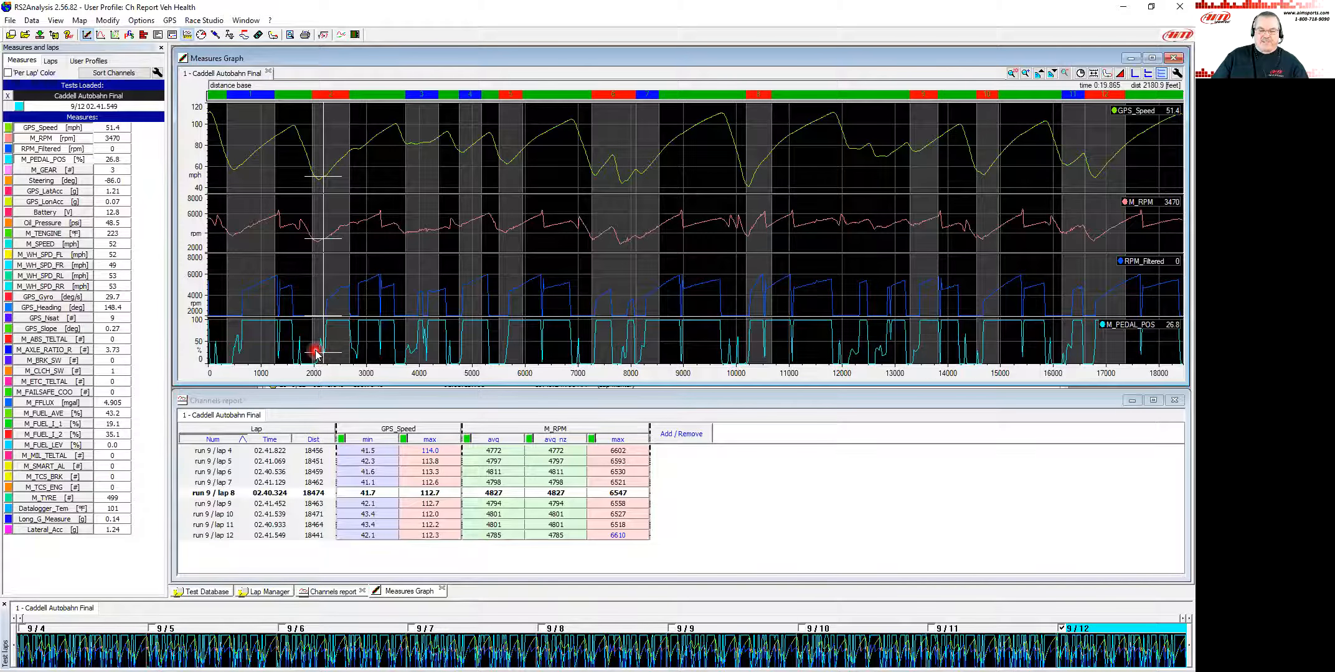
pyautogui.scroll(4, 316, 354)
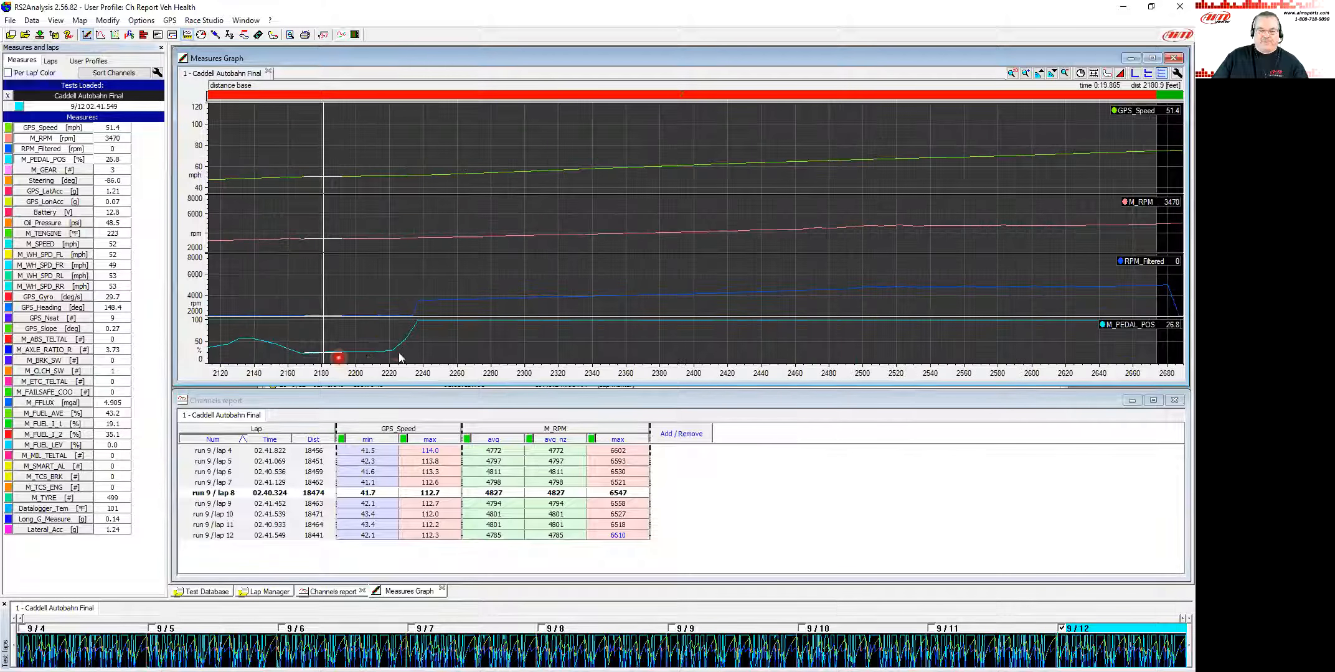
pyautogui.moveTo(376, 354); pyautogui.dragTo(428, 364)
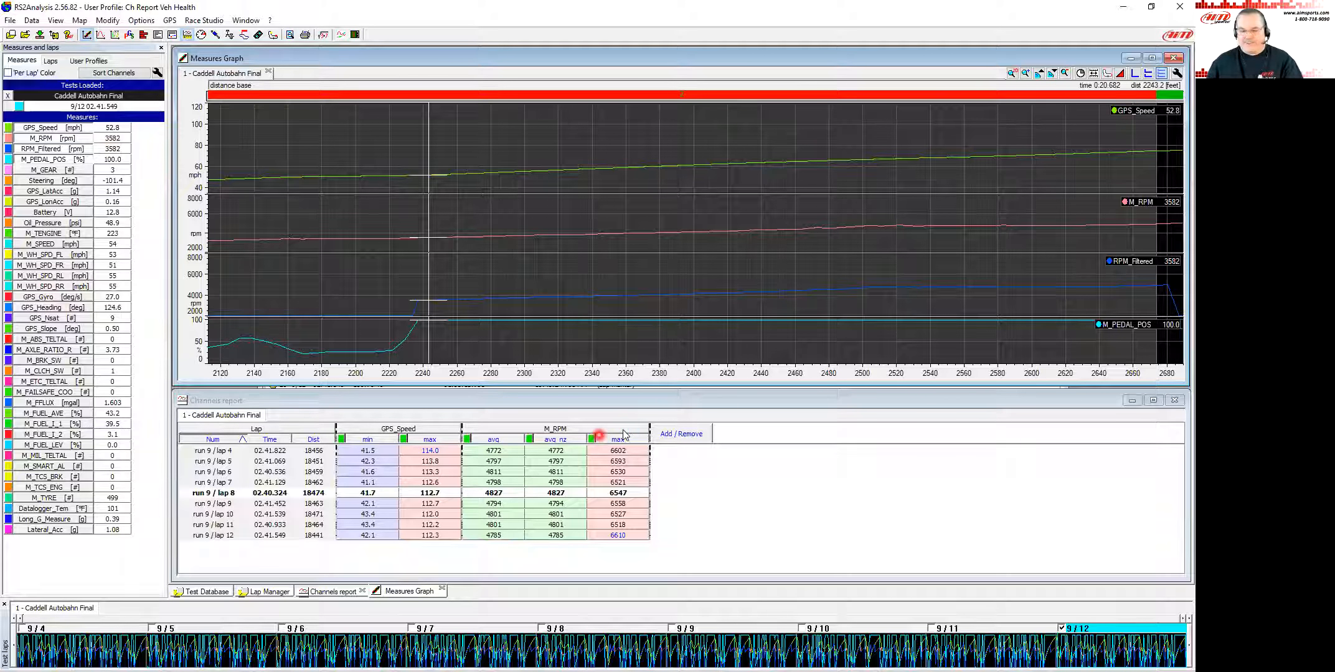
# Step: Add Max, Average and Average if not zero of RPM_Filtered to the Channels report
pyautogui.click(677, 434)
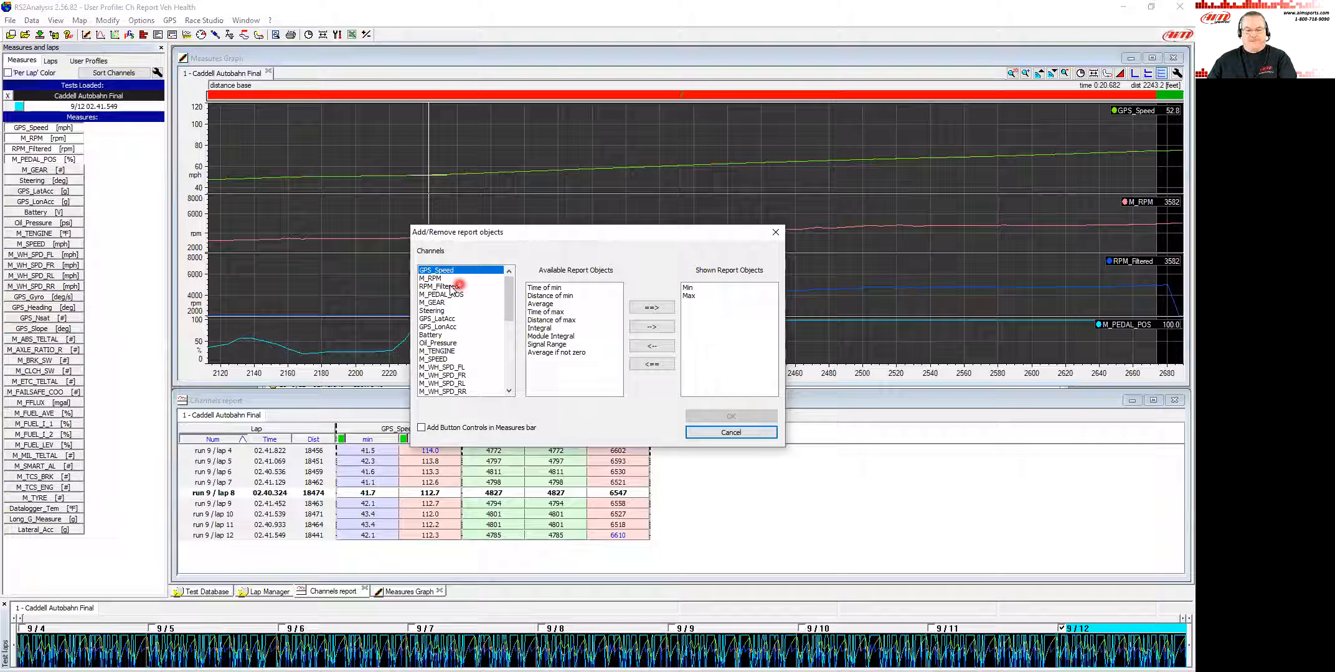
pyautogui.click(439, 287)
pyautogui.click(536, 289)
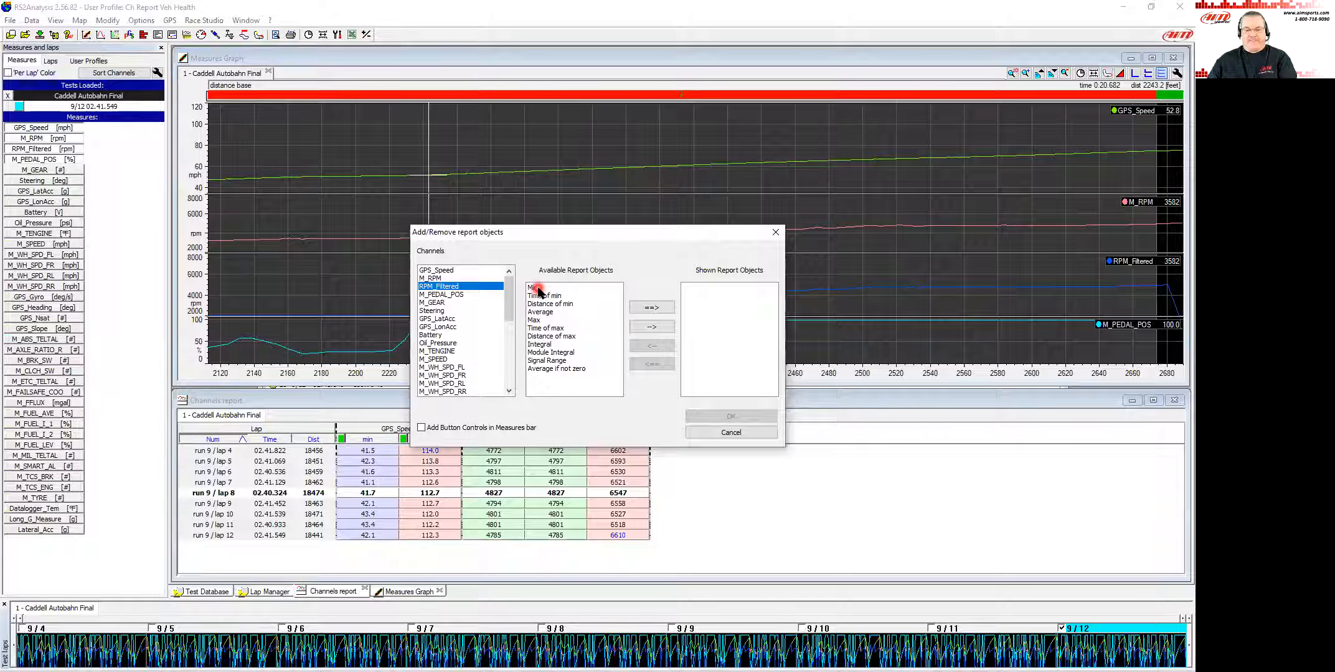
pyautogui.click(583, 237)
pyautogui.moveTo(584, 238); pyautogui.dragTo(662, 173)
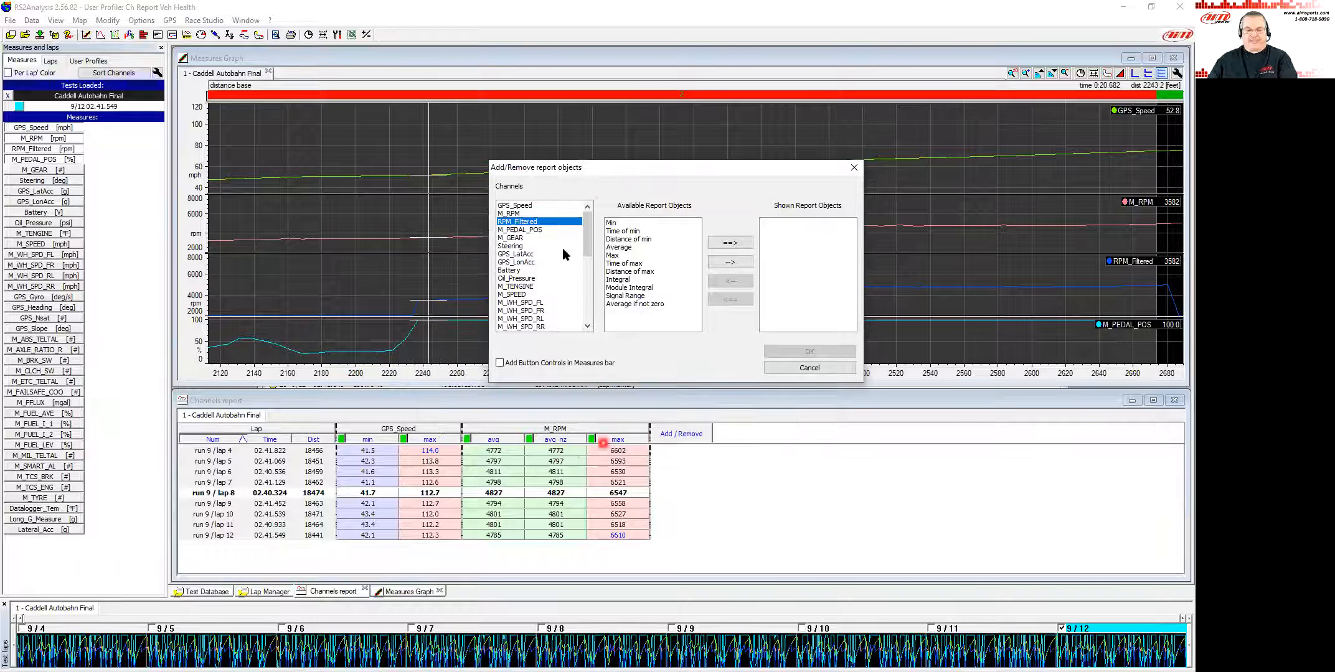
pyautogui.click(612, 255)
pyautogui.click(722, 261)
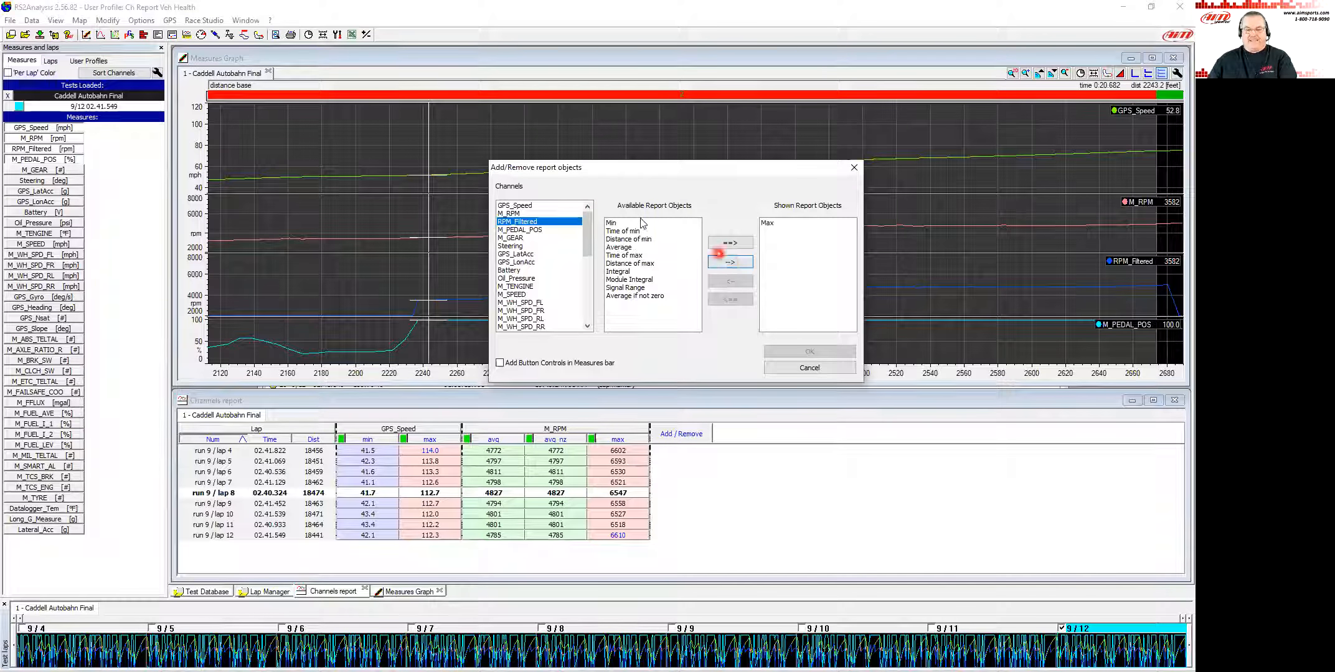
pyautogui.click(730, 261)
pyautogui.click(631, 287)
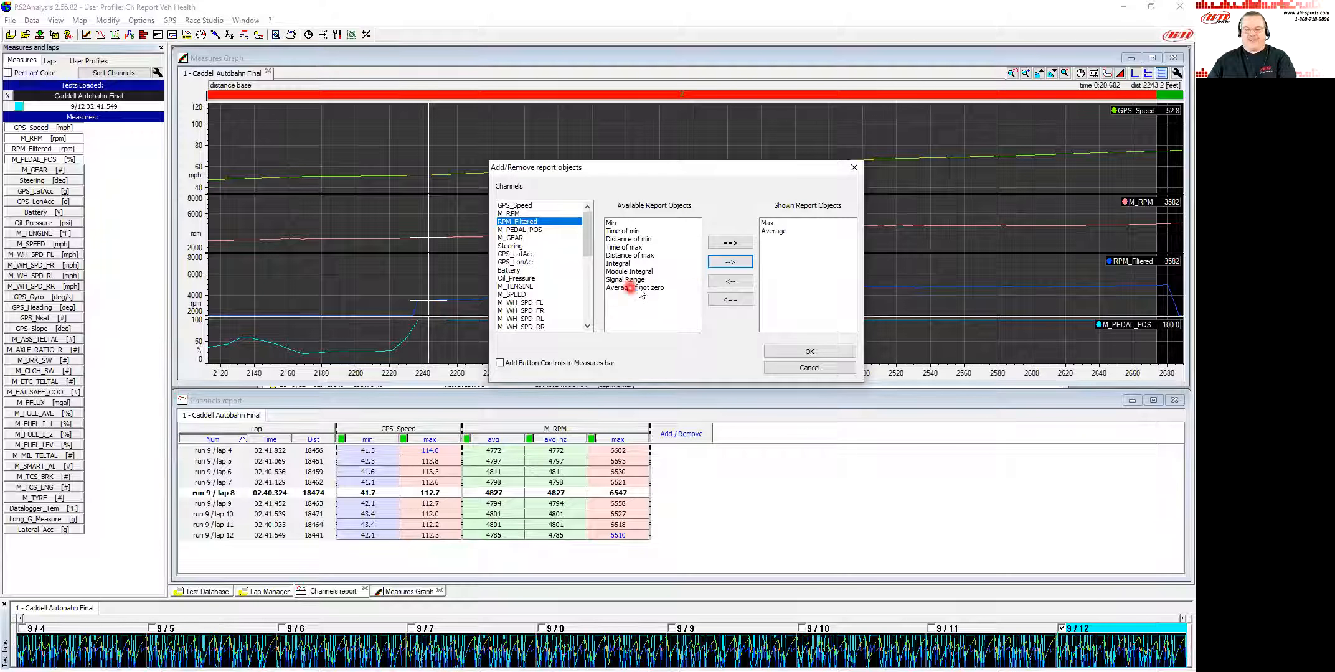
pyautogui.click(730, 262)
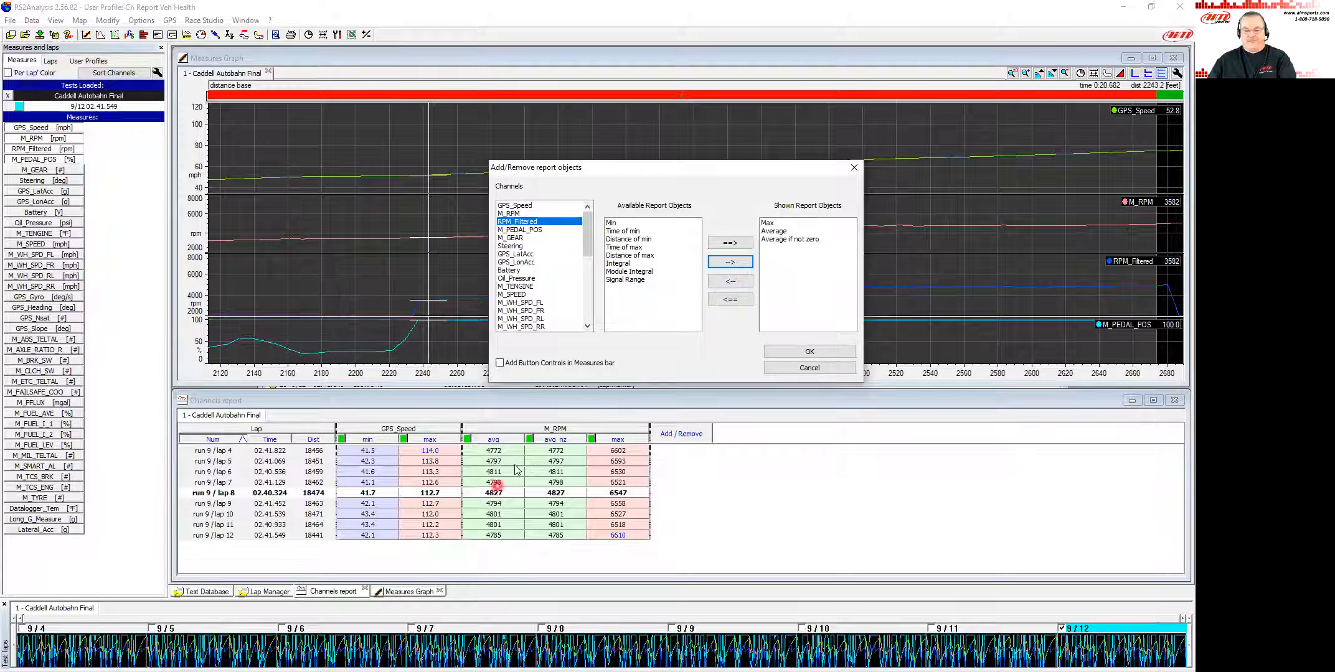
pyautogui.click(832, 351)
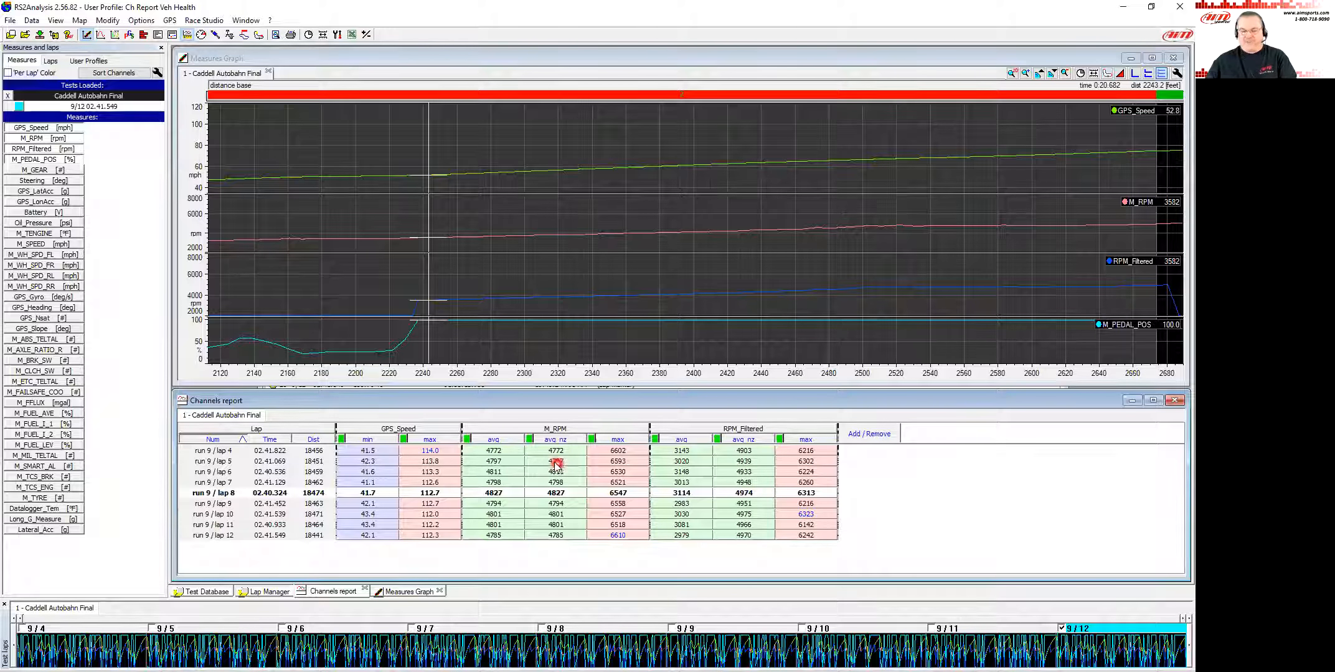
# Step: Save all current settings as a new user profile named Ch Report Filtered RPM, with the graph showing the full lap
pyautogui.scroll(-5, 555, 227)
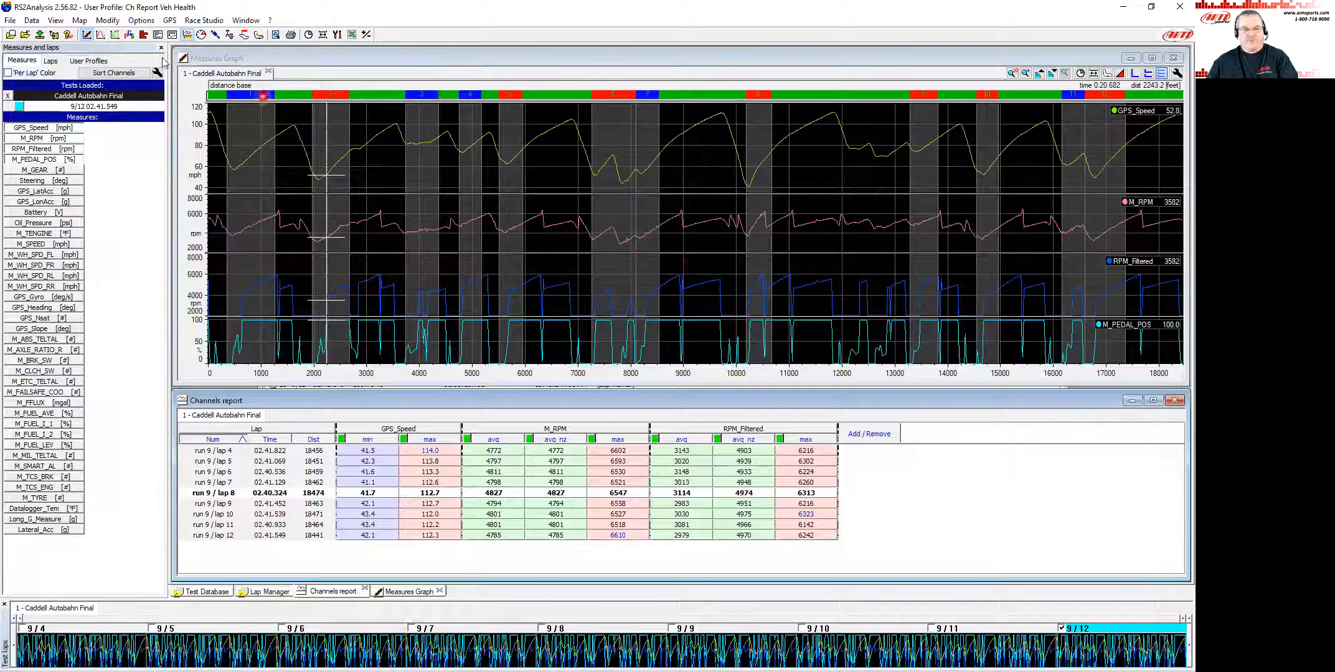
pyautogui.click(97, 61)
pyautogui.click(152, 120)
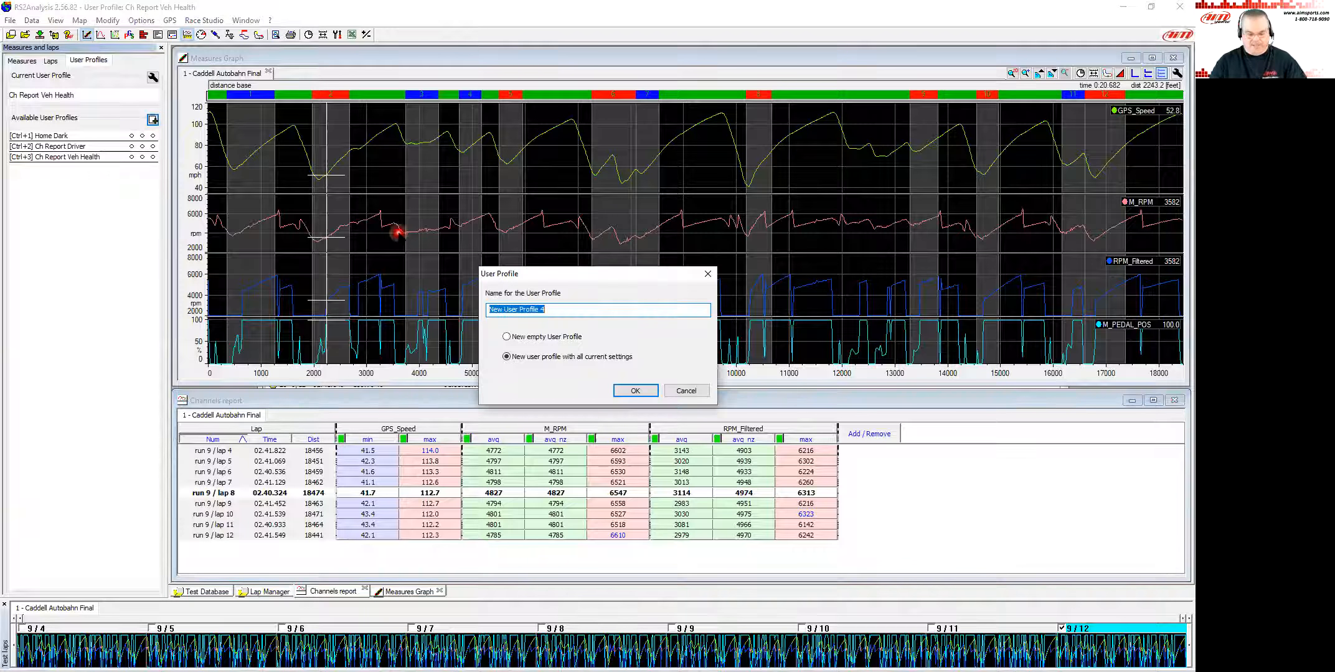
pyautogui.write('Ch ')
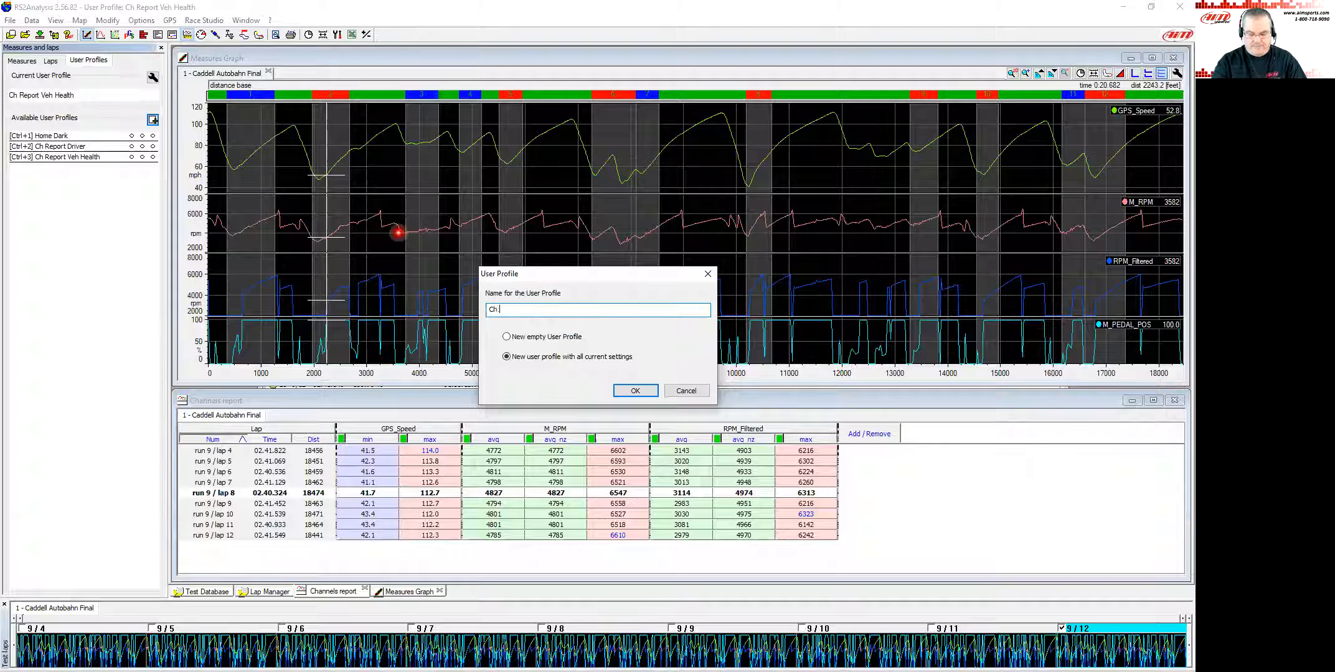
pyautogui.write('Report Filtered RPM')
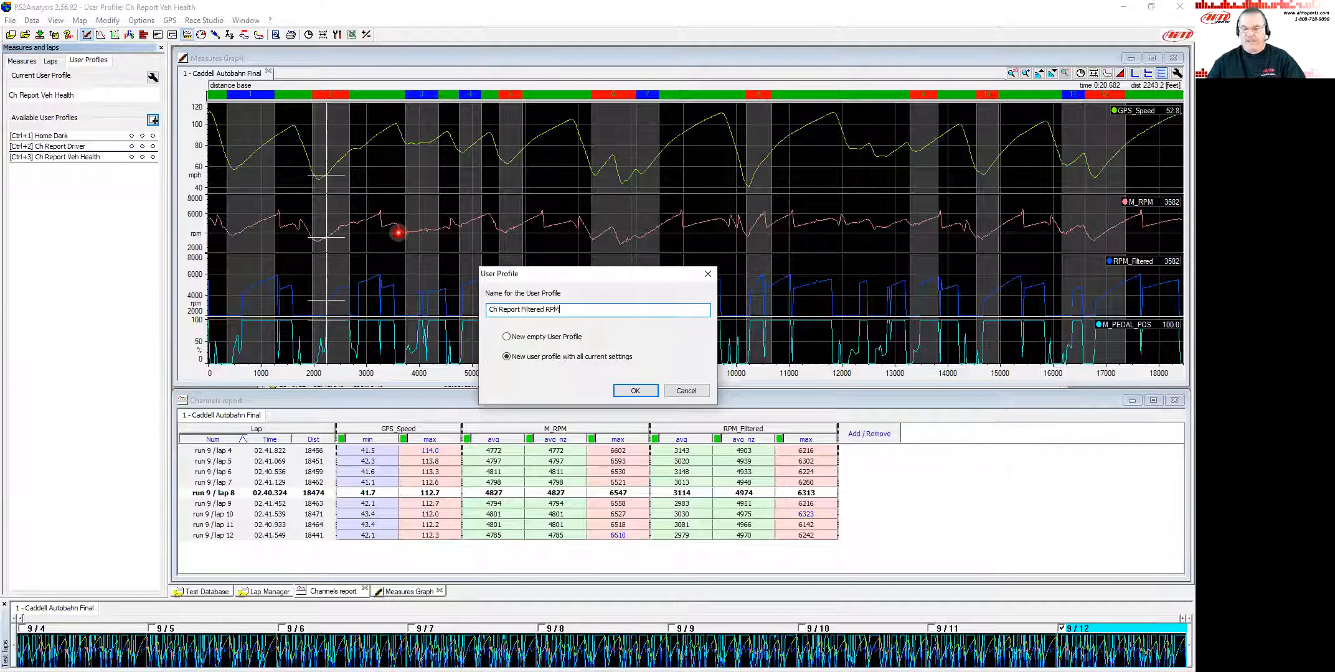
pyautogui.click(636, 391)
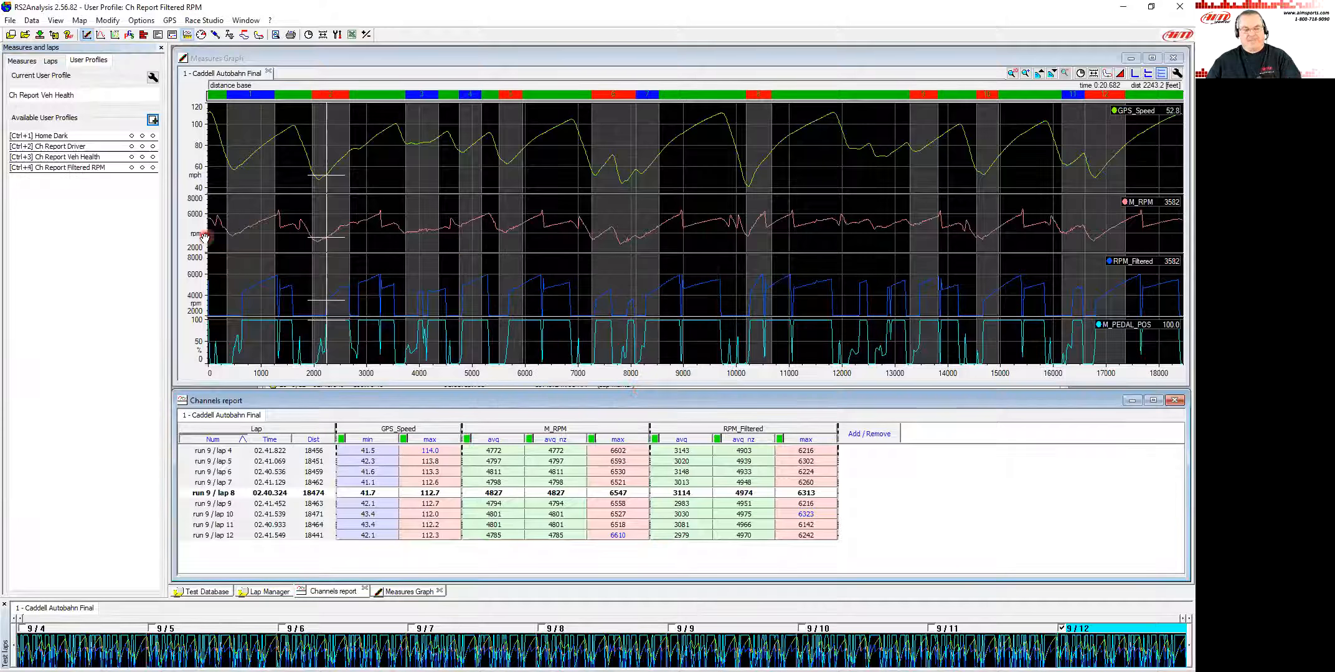
# Step: Load the Home Dark, Ch Report Driver, Ch Report Veh Health and Ch Report Filtered RPM user profiles one after another
pyautogui.click(66, 136)
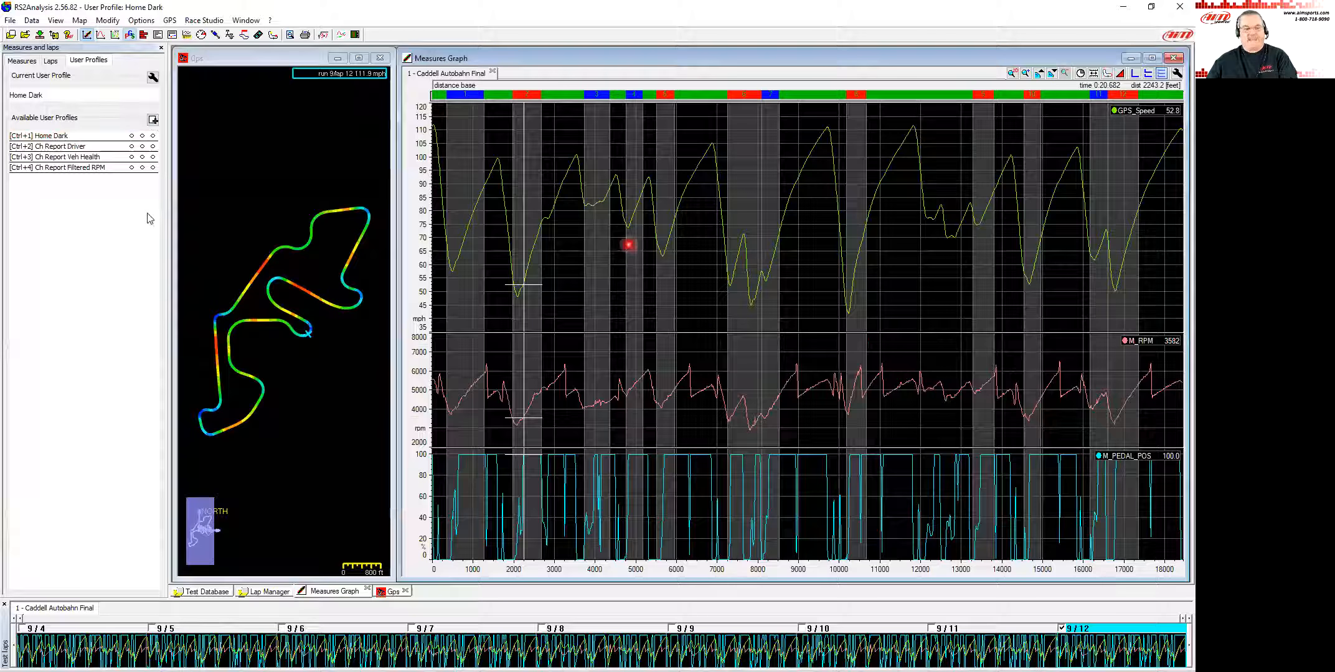
pyautogui.click(69, 145)
pyautogui.doubleClick(68, 147)
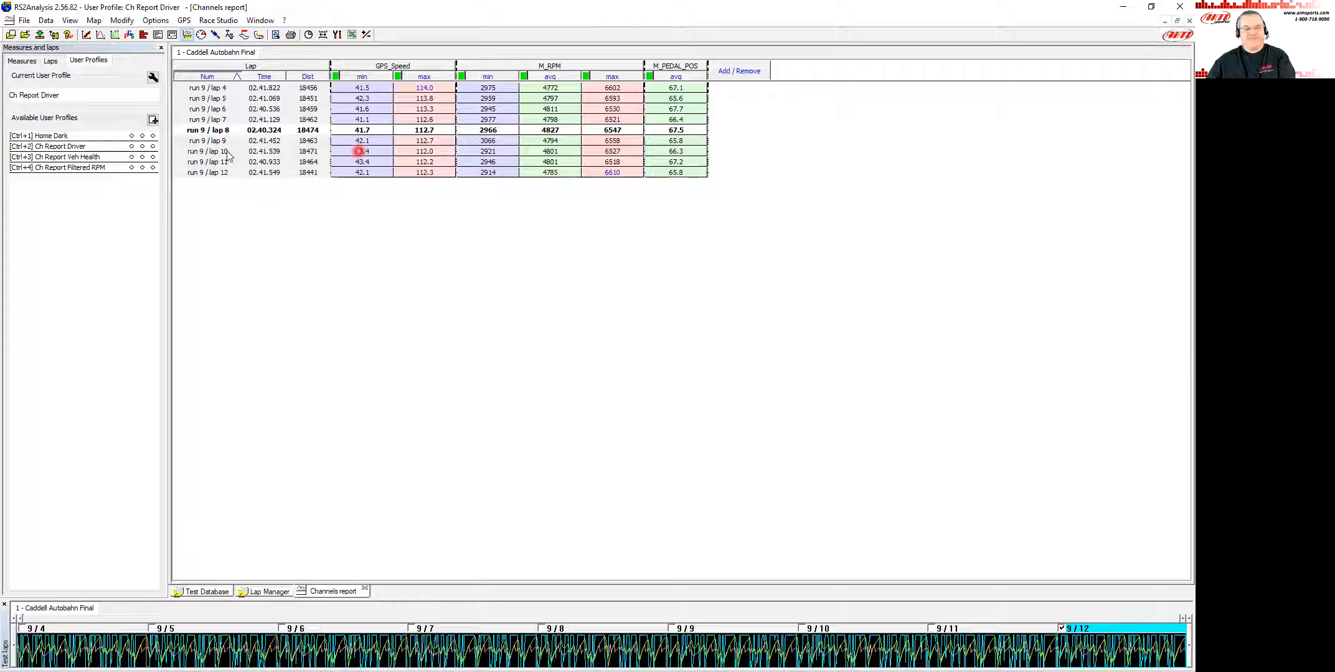
pyautogui.click(60, 156)
pyautogui.doubleClick(60, 157)
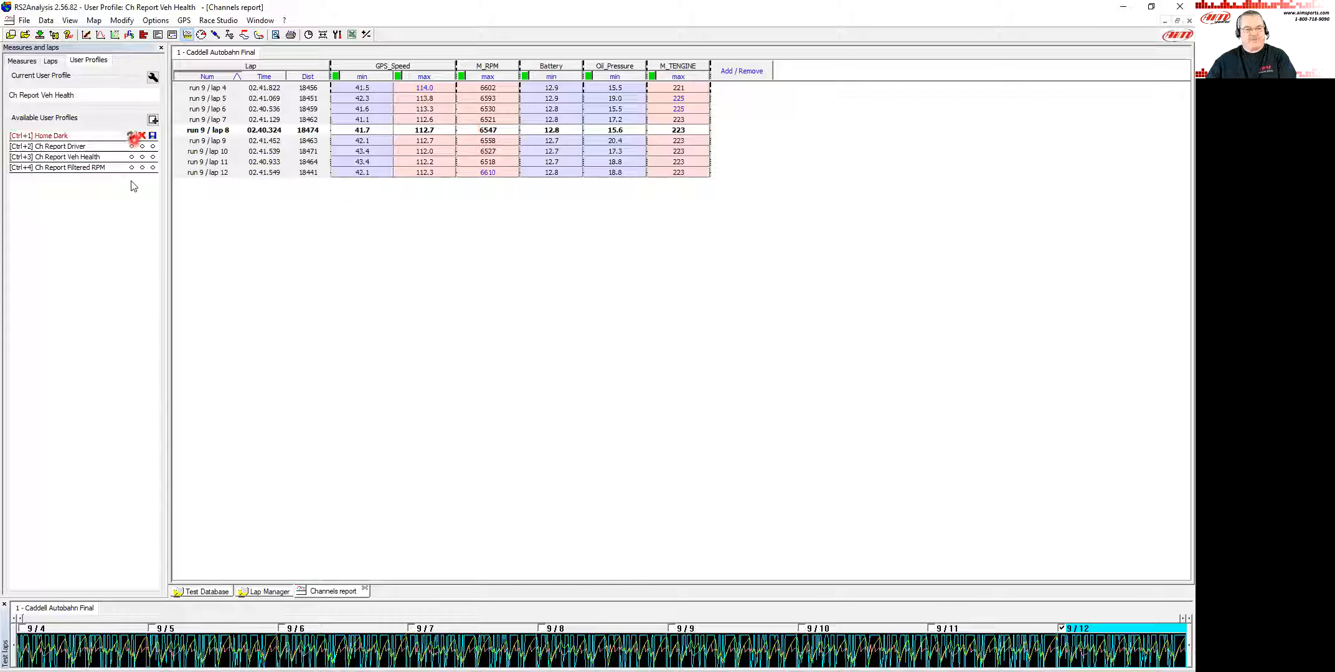
pyautogui.doubleClick(80, 168)
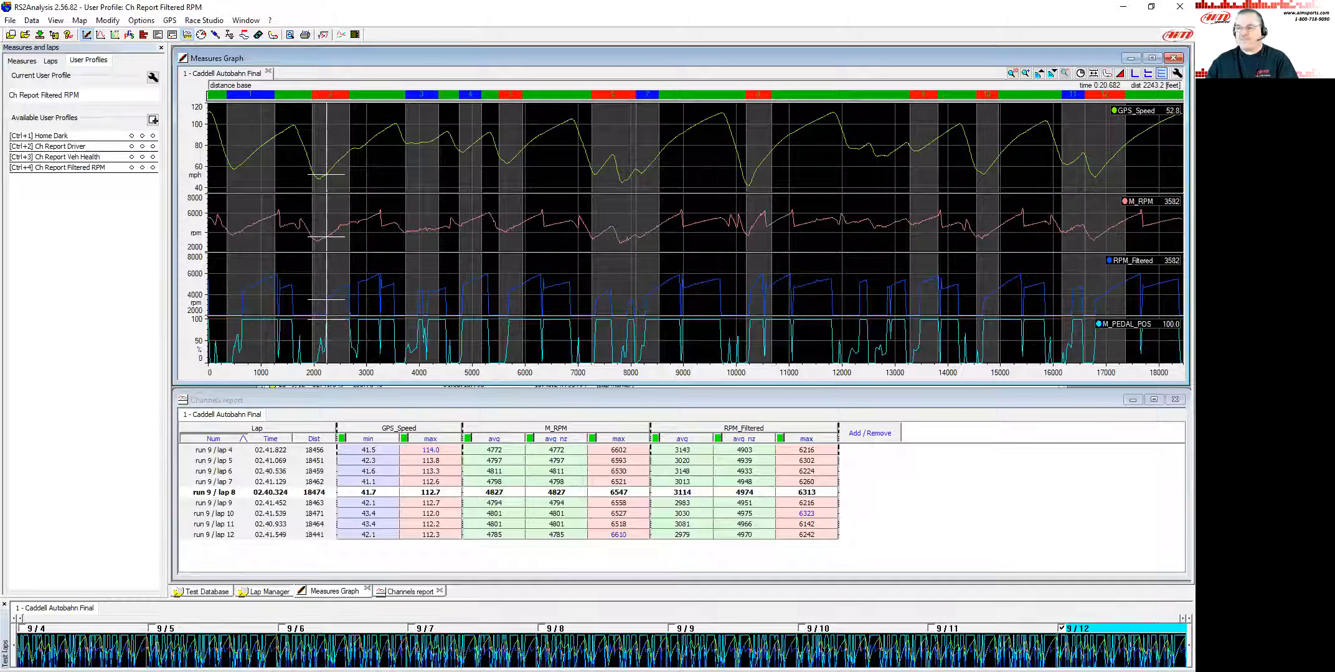
# Step: Examine how M_RPM, RPM_Filtered and M_PEDAL_POS behave at the brief throttle lift near 8938 feet in the Measures Graph
pyautogui.hotkey('alt', 'Tab')
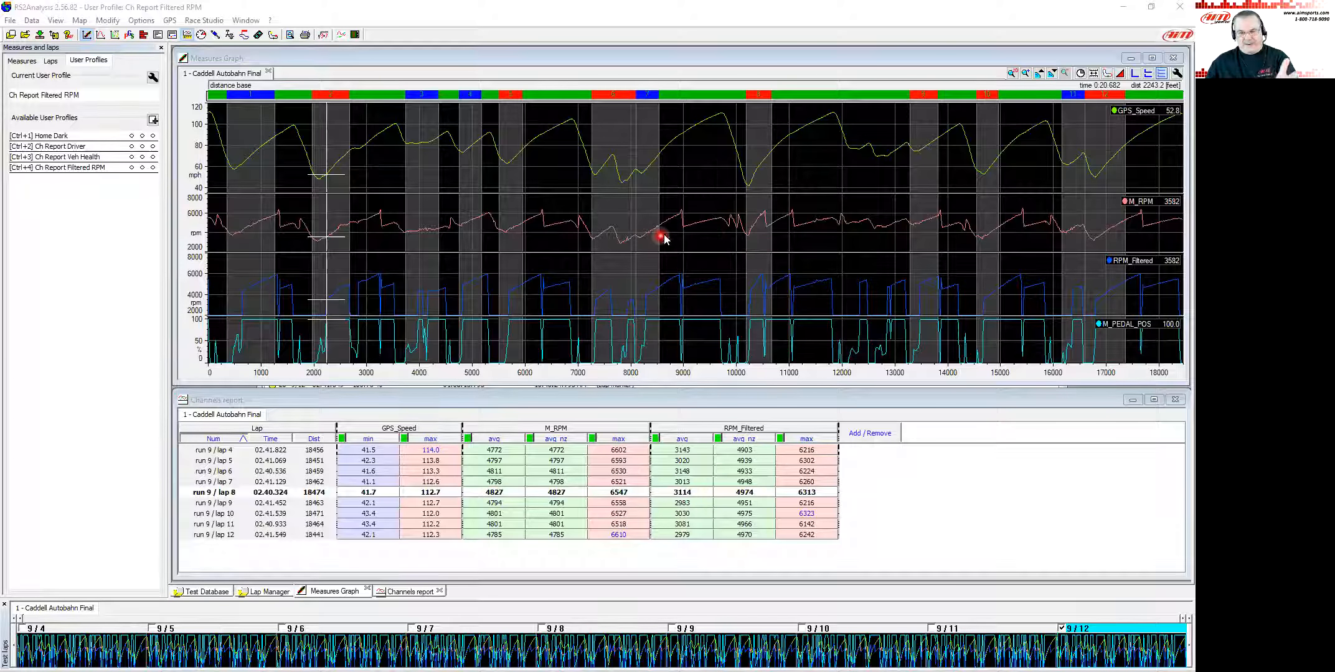
pyautogui.click(681, 226)
pyautogui.scroll(1, 681, 225)
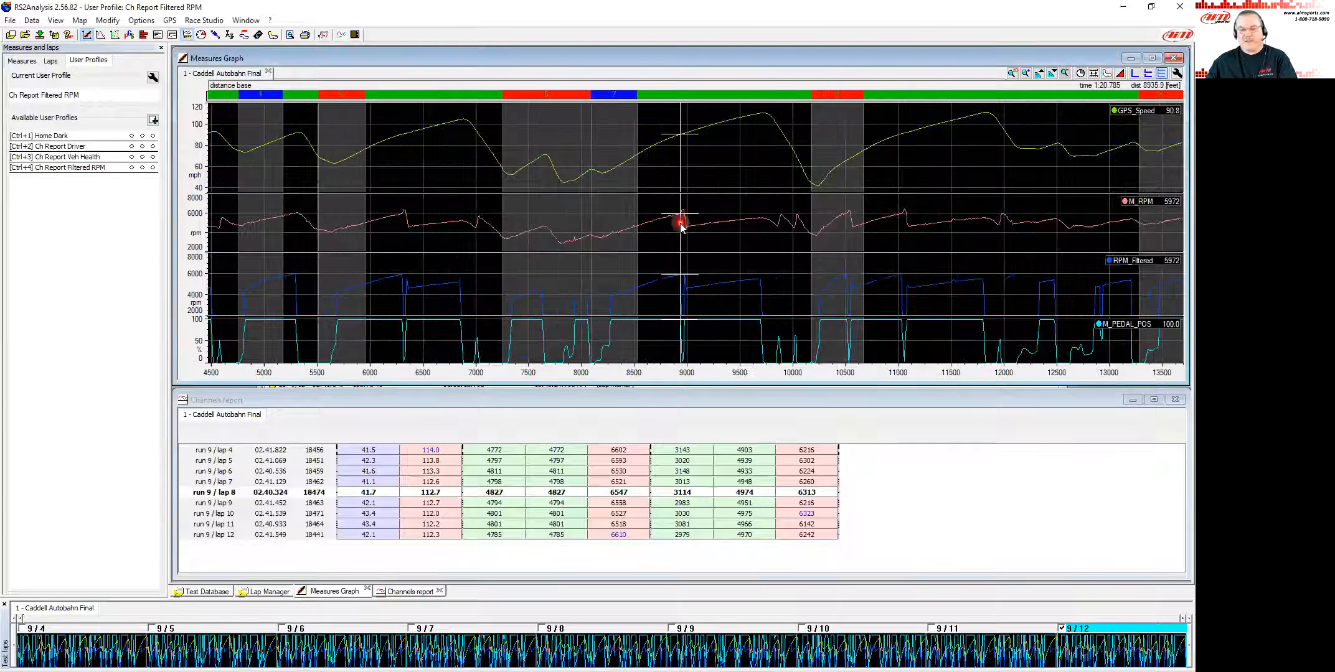
pyautogui.scroll(2, 682, 225)
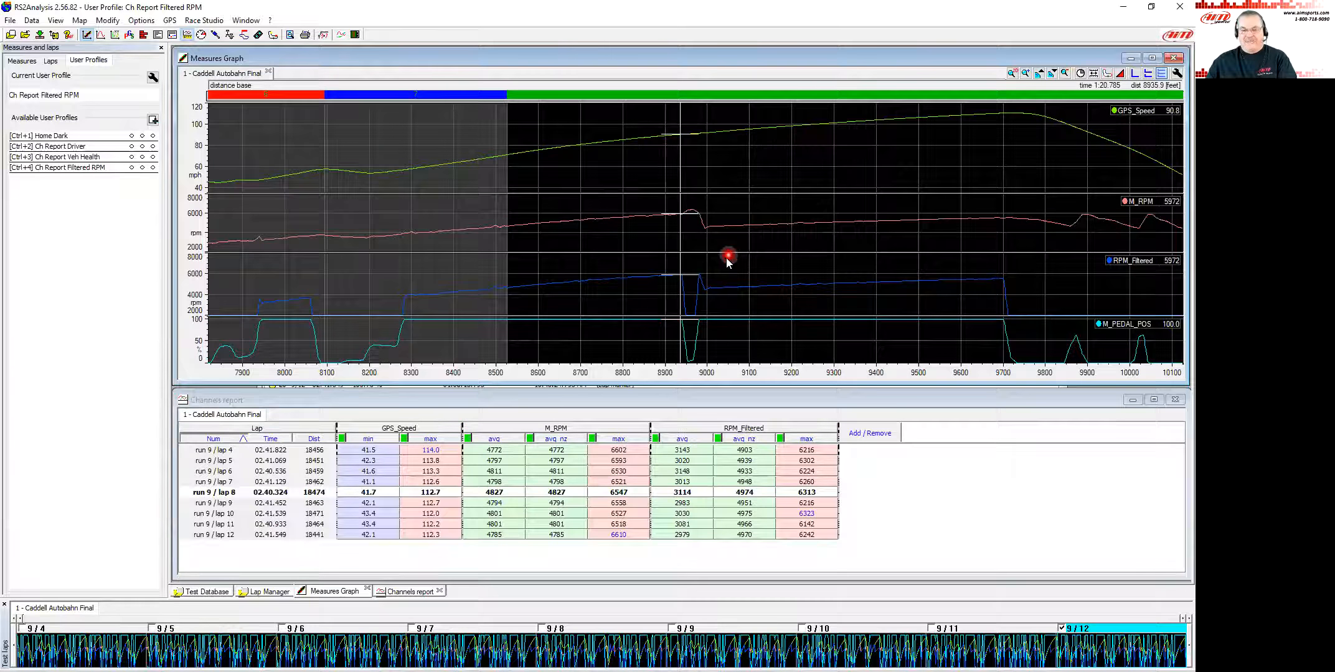
pyautogui.scroll(1, 726, 259)
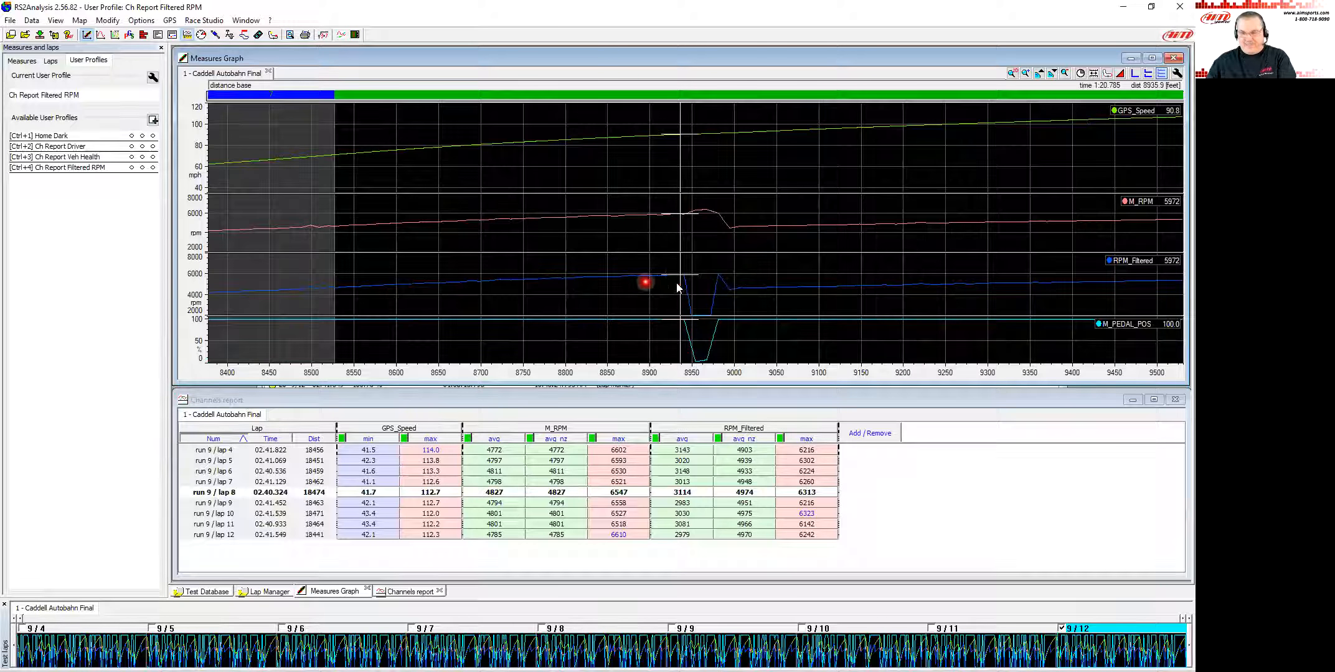
pyautogui.click(648, 287)
pyautogui.click(681, 288)
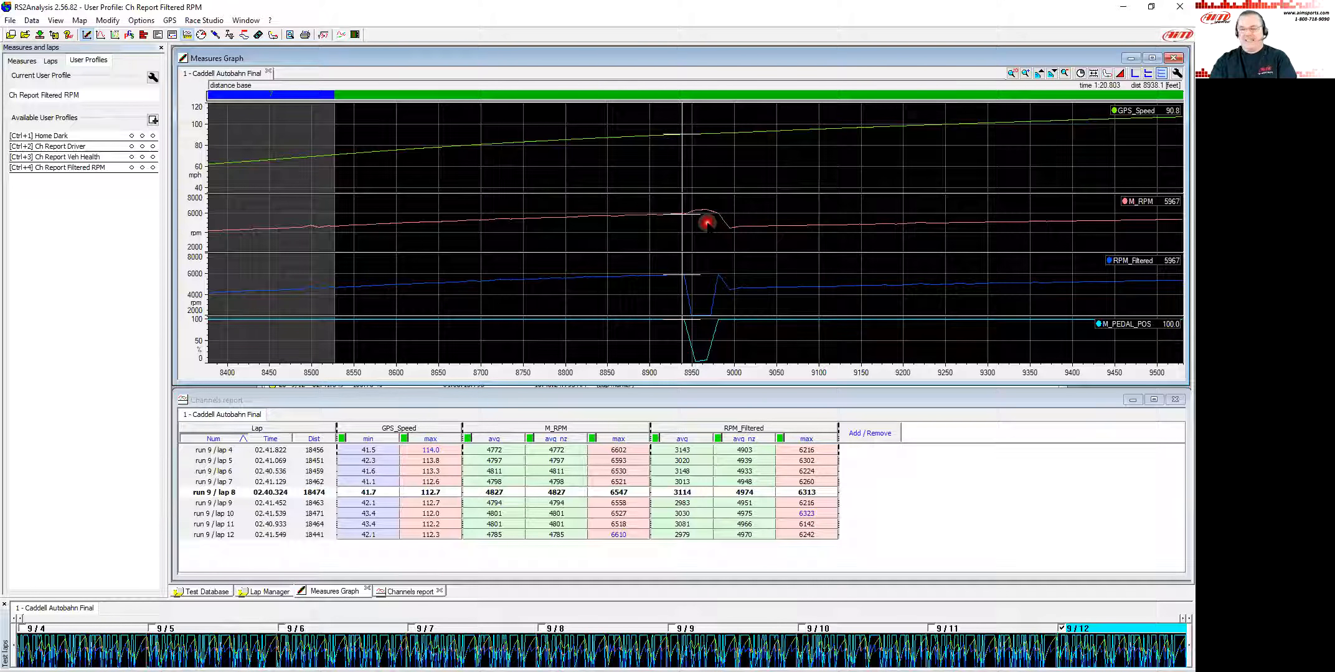
pyautogui.press('Down')
pyautogui.press('Down')
pyautogui.press('Down')
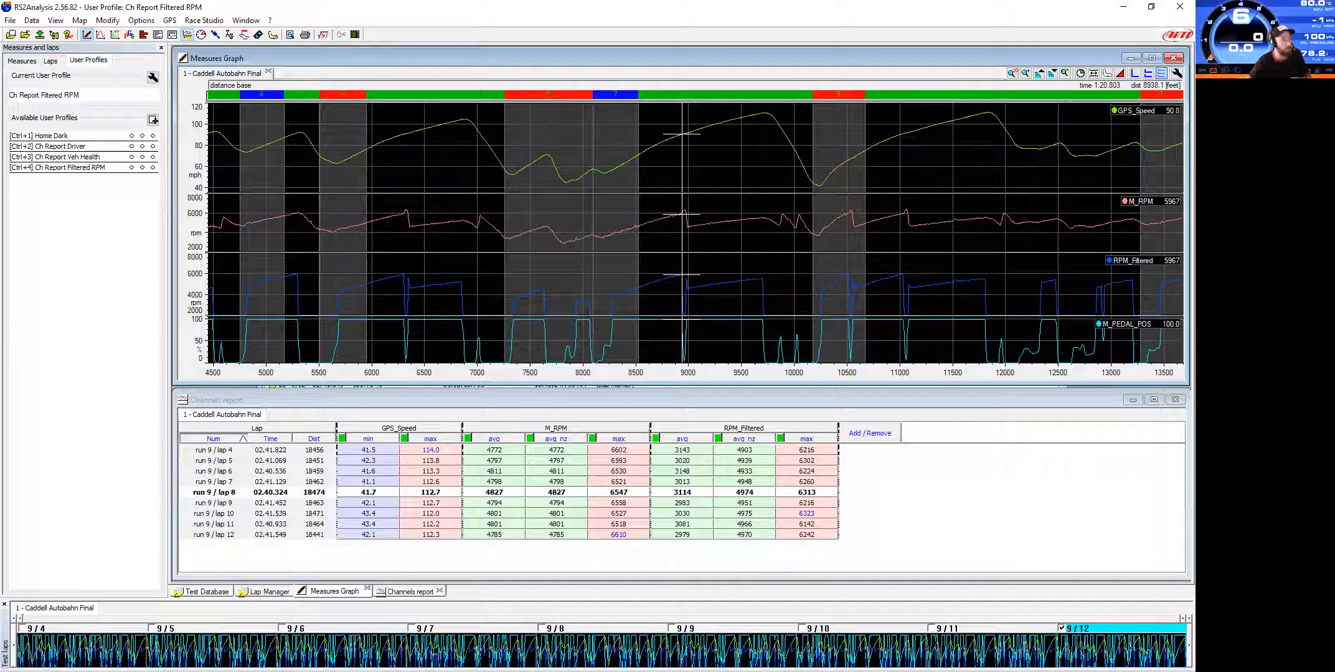
# Step: Open the Autobahn Sat Qual test from the test database and display its laps in the Channels report
pyautogui.click(214, 591)
pyautogui.click(383, 355)
pyautogui.click(346, 265)
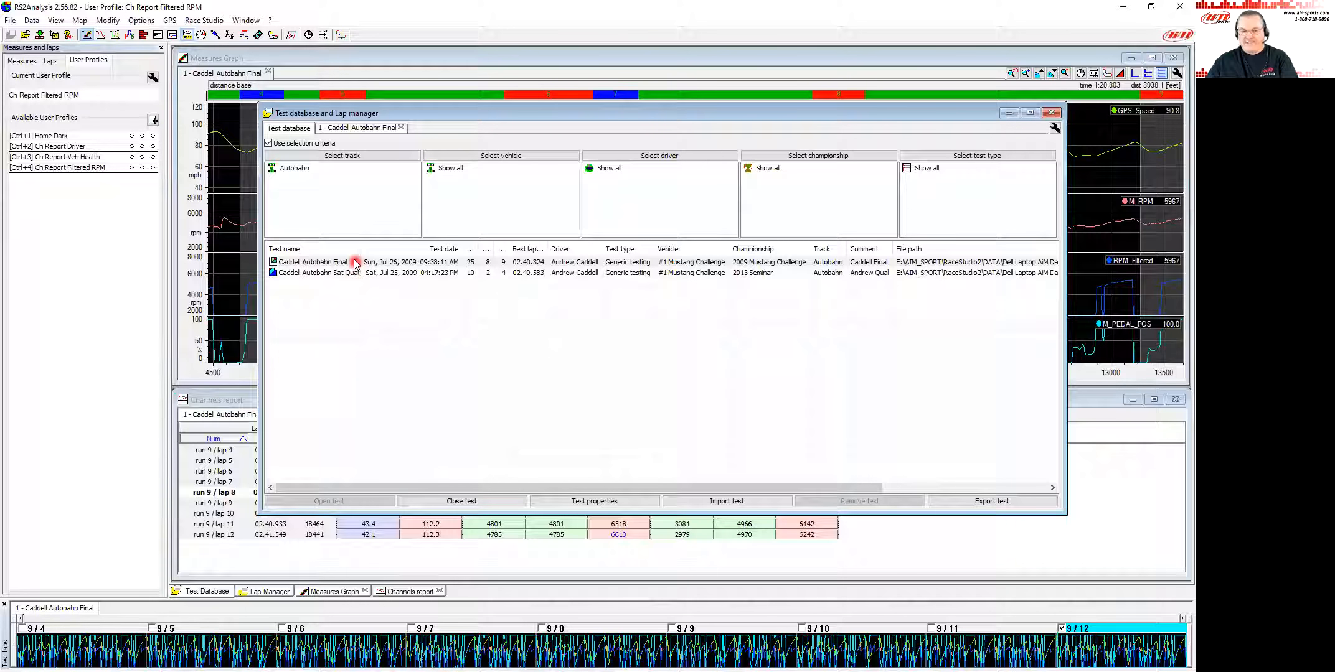
pyautogui.doubleClick(342, 273)
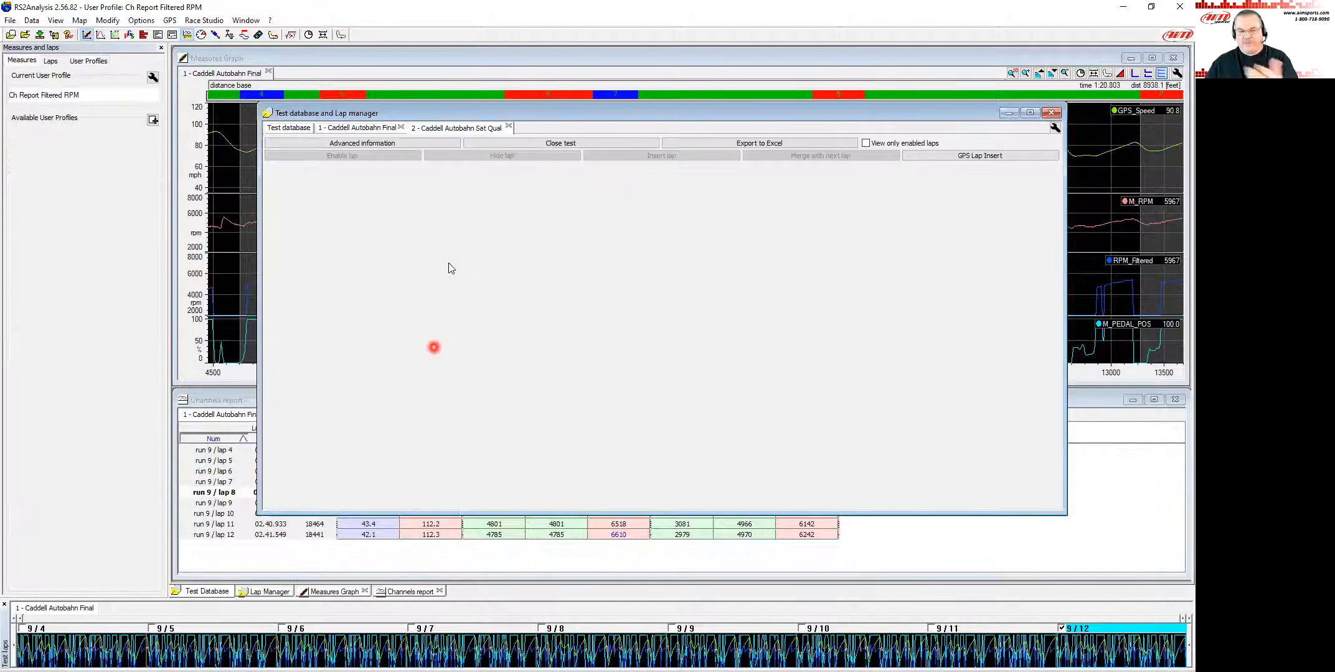
pyautogui.click(1009, 113)
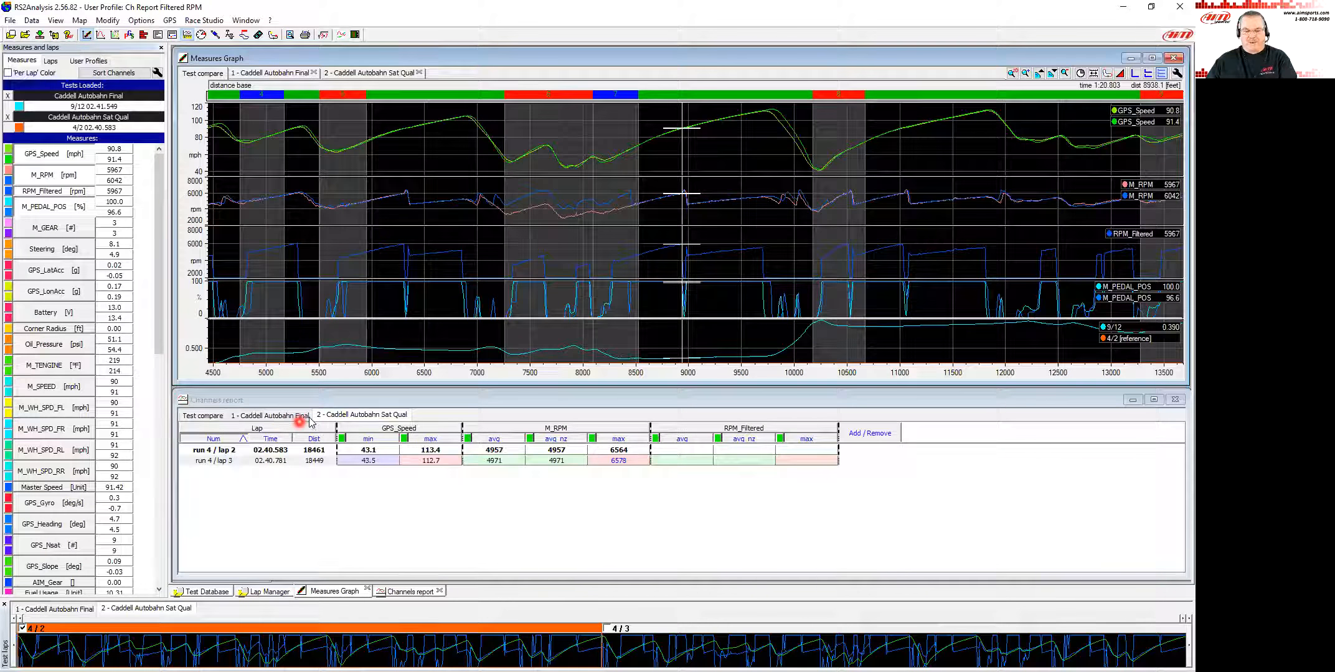
pyautogui.click(355, 418)
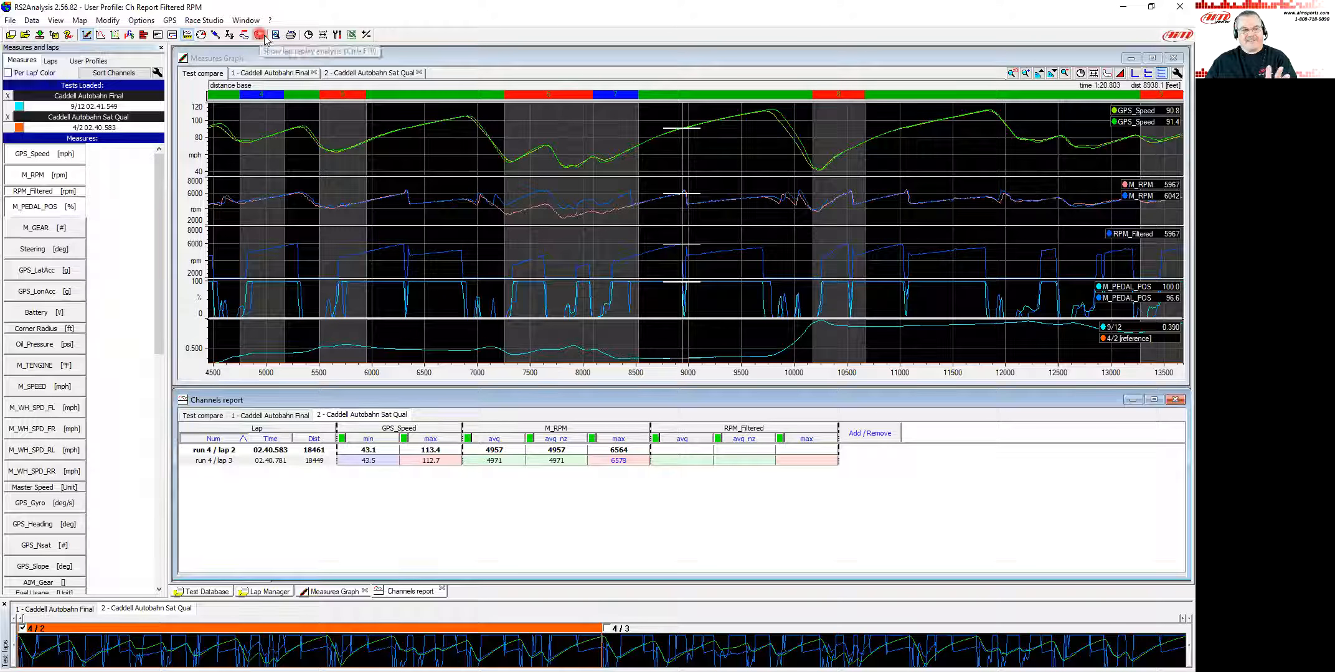
# Step: Copy the RPM_Filtered math channel from the Autobahn Final test to the Autobahn Sat Qual test
pyautogui.click(353, 188)
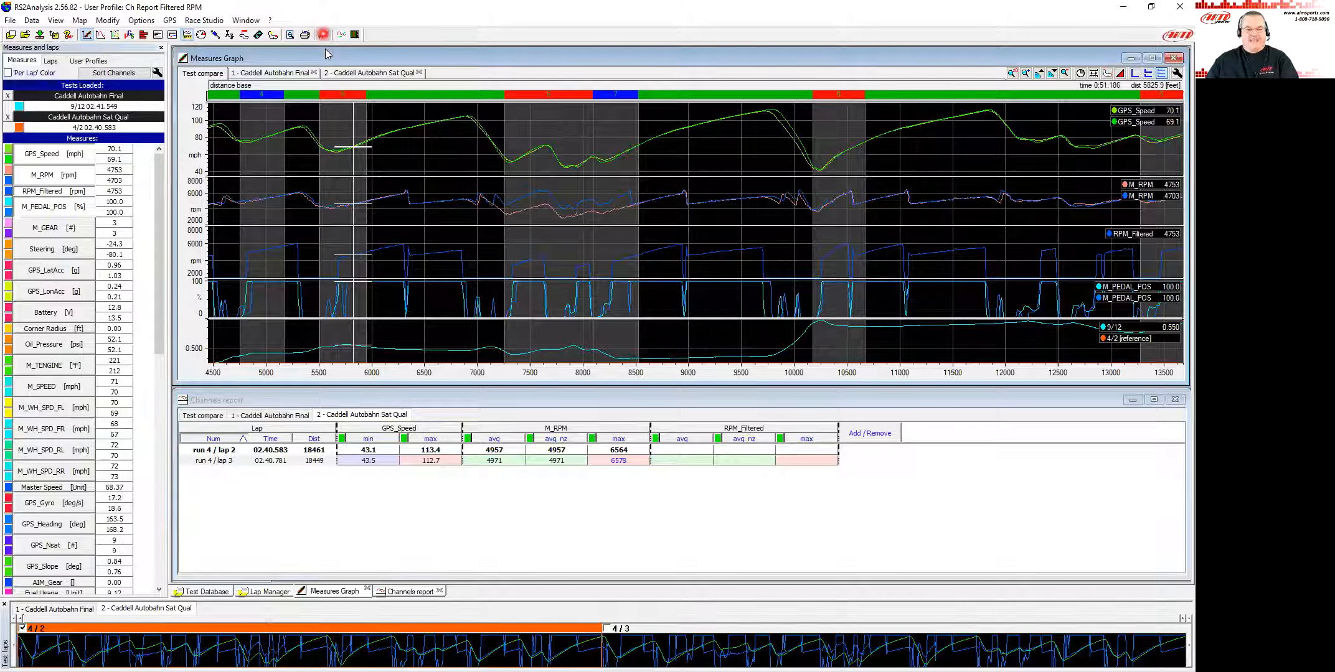
pyautogui.click(324, 36)
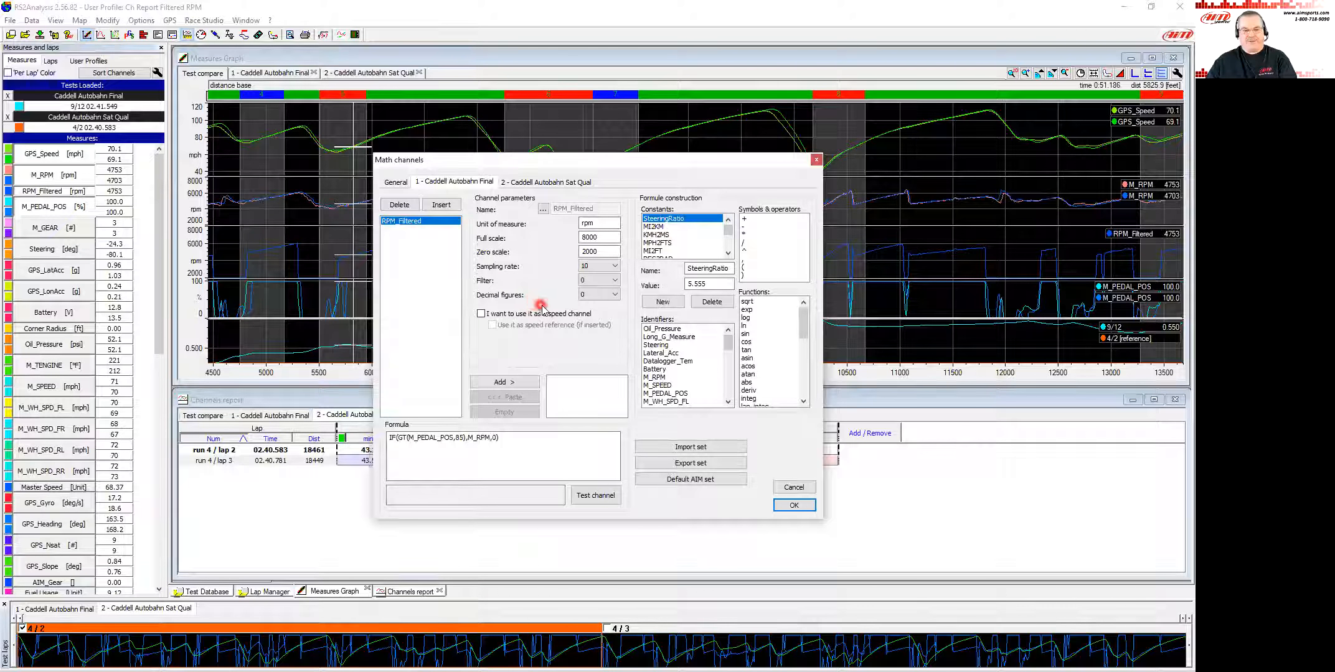
pyautogui.click(504, 382)
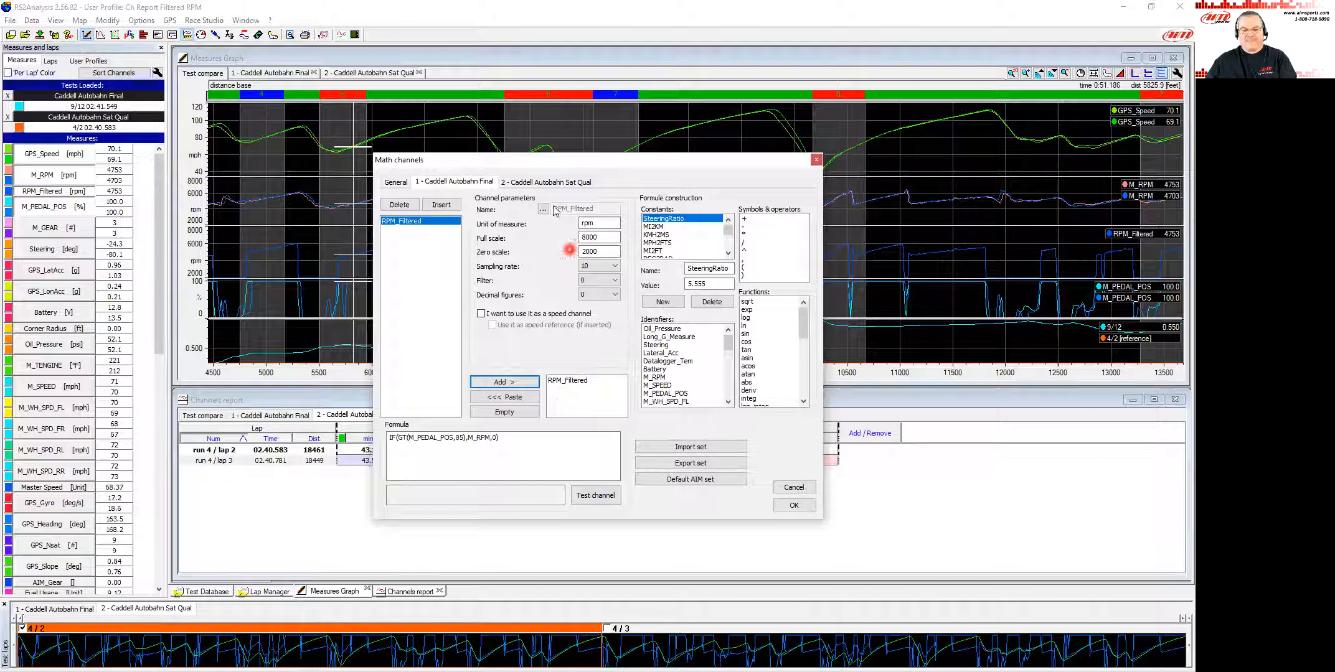
pyautogui.click(547, 181)
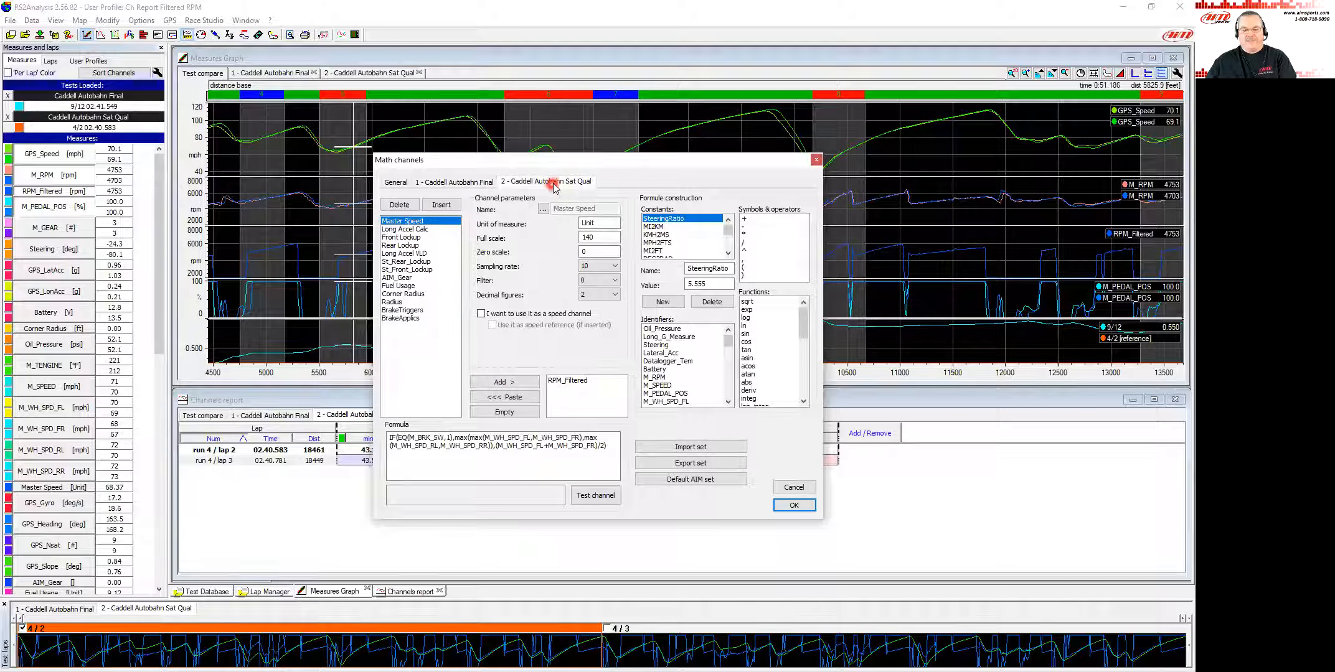
pyautogui.click(510, 396)
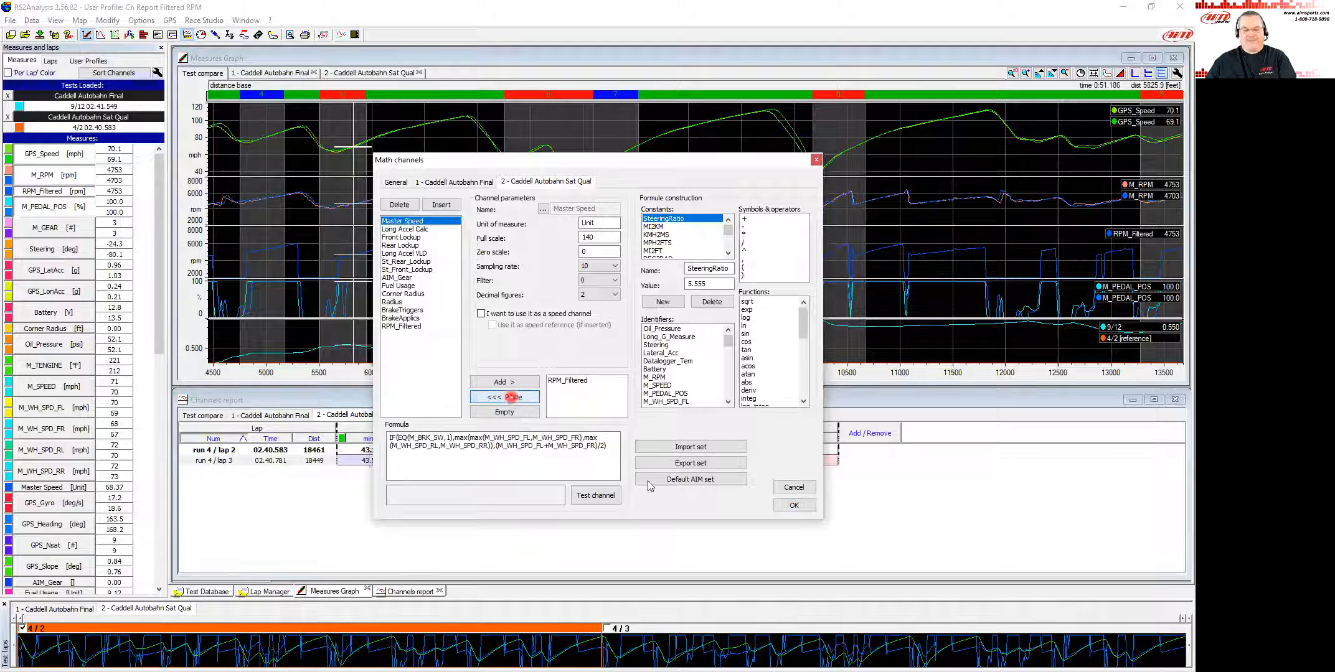
pyautogui.click(790, 506)
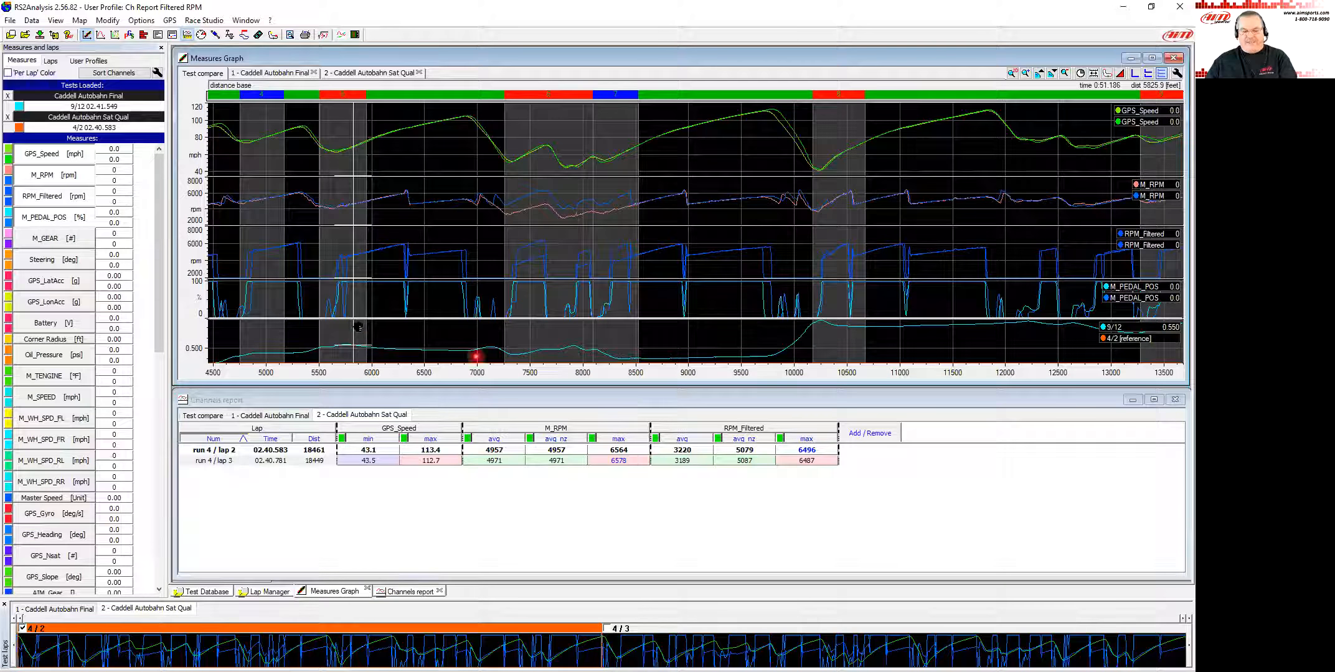
# Step: Compare the M_RPM and RPM_Filtered statistics of both tests in the Channels report's test comparison, temporarily enlarging the report to show every lap
pyautogui.click(373, 416)
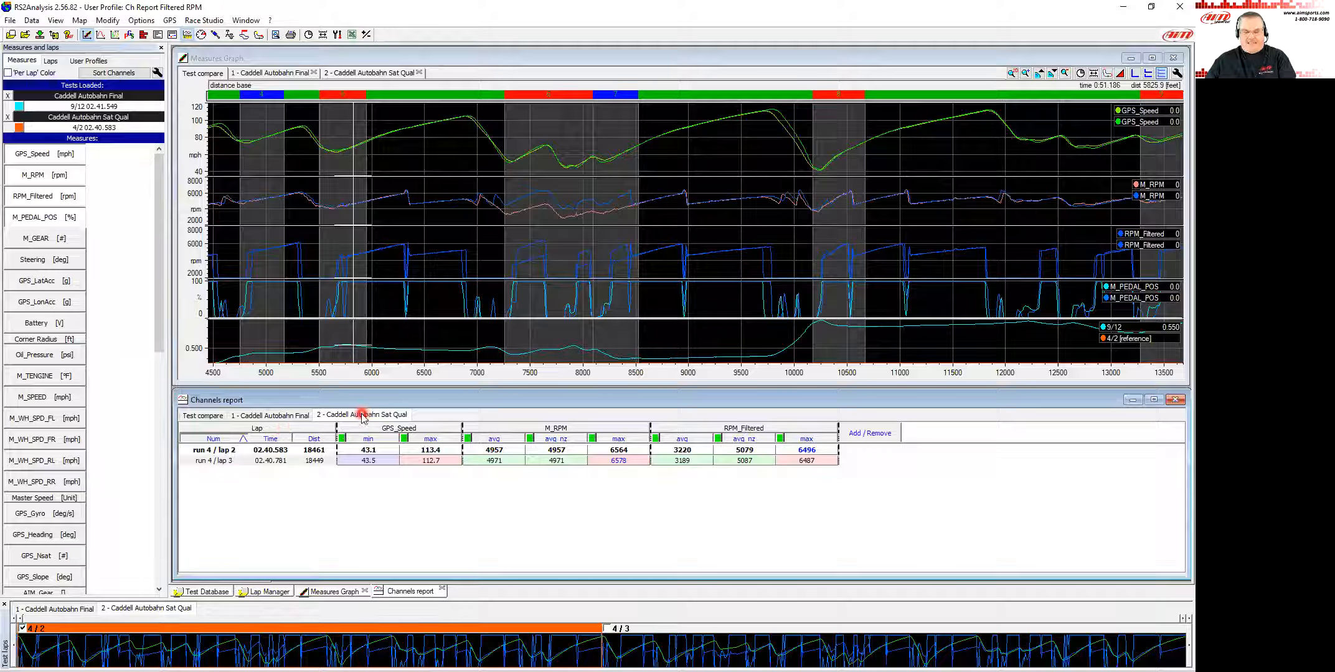
pyautogui.click(289, 416)
pyautogui.click(378, 420)
pyautogui.click(203, 417)
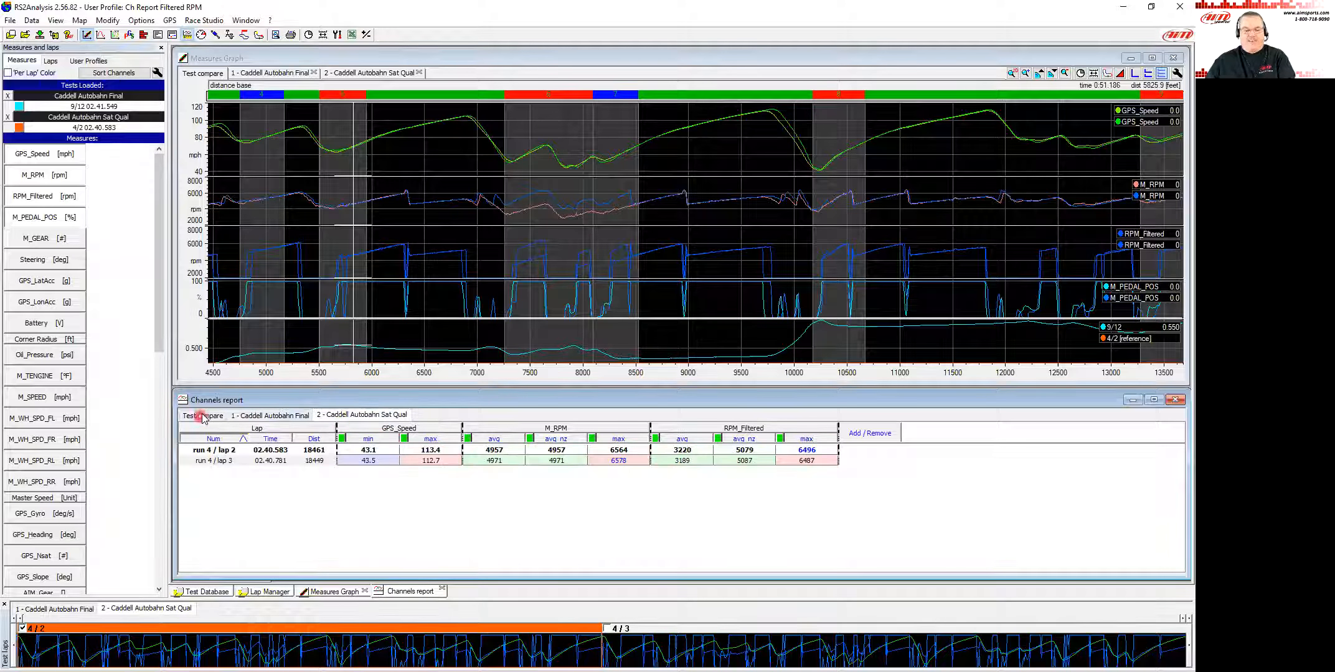
pyautogui.click(937, 502)
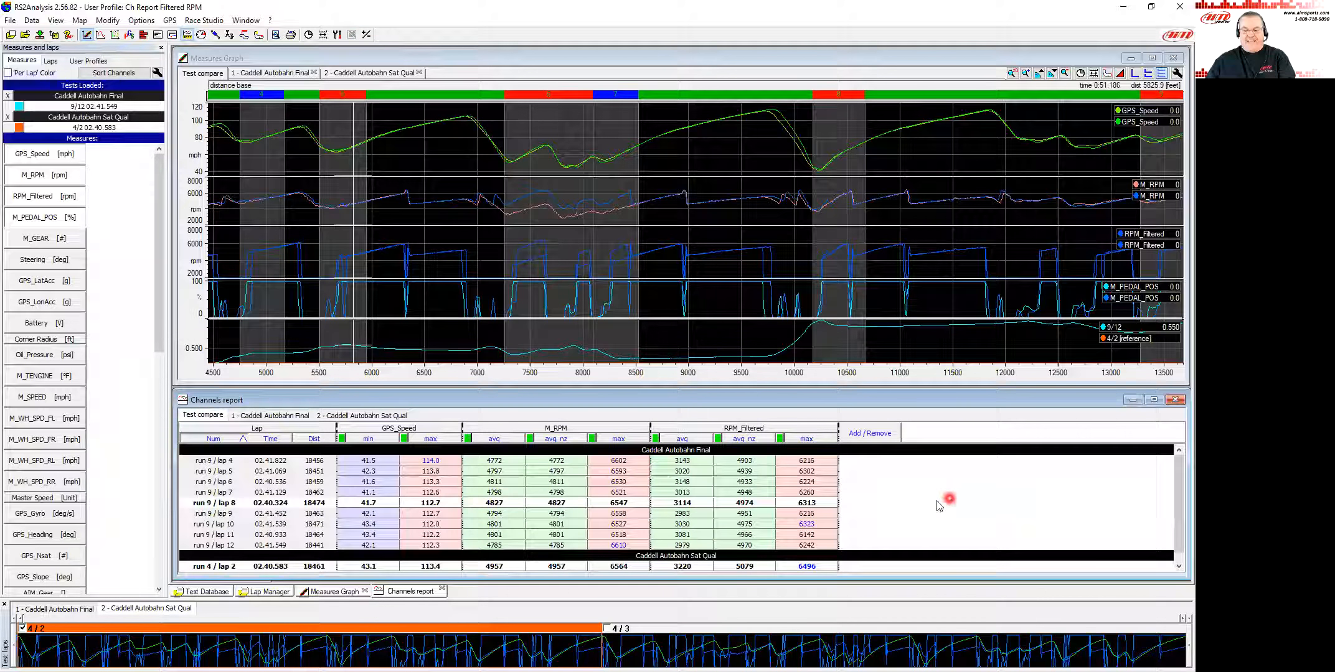
pyautogui.click(939, 412)
pyautogui.moveTo(894, 387); pyautogui.dragTo(895, 220)
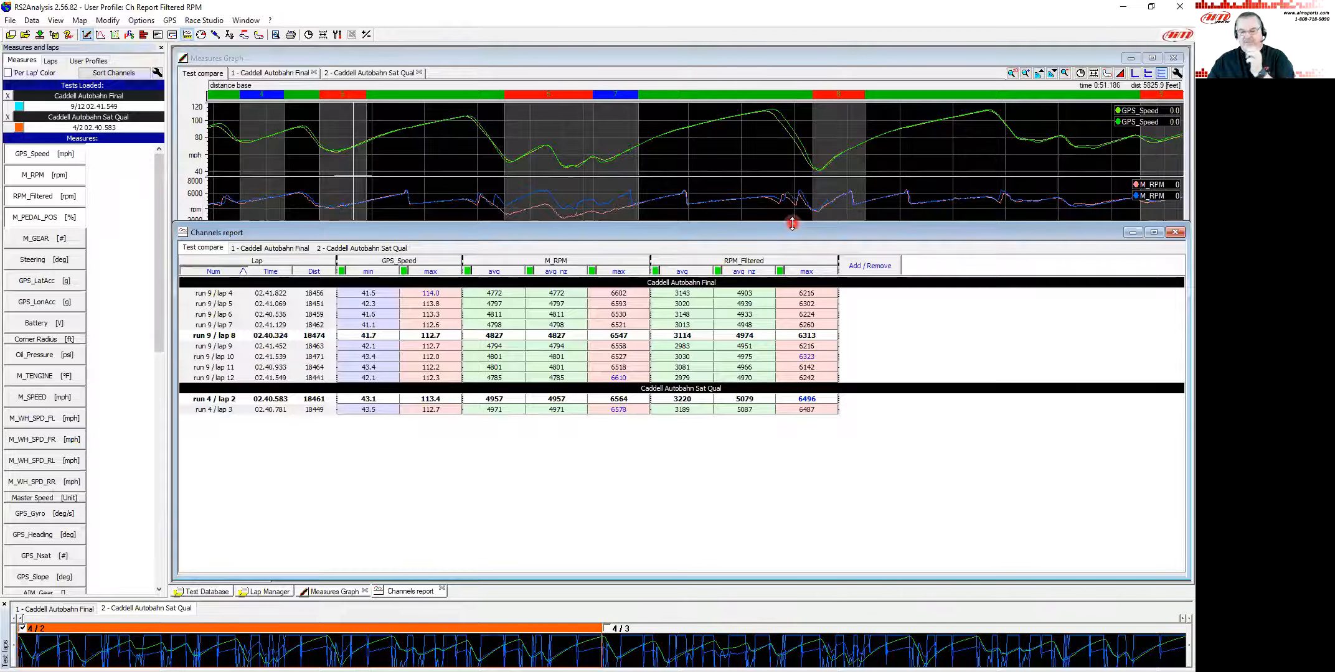
pyautogui.moveTo(791, 223); pyautogui.dragTo(792, 391)
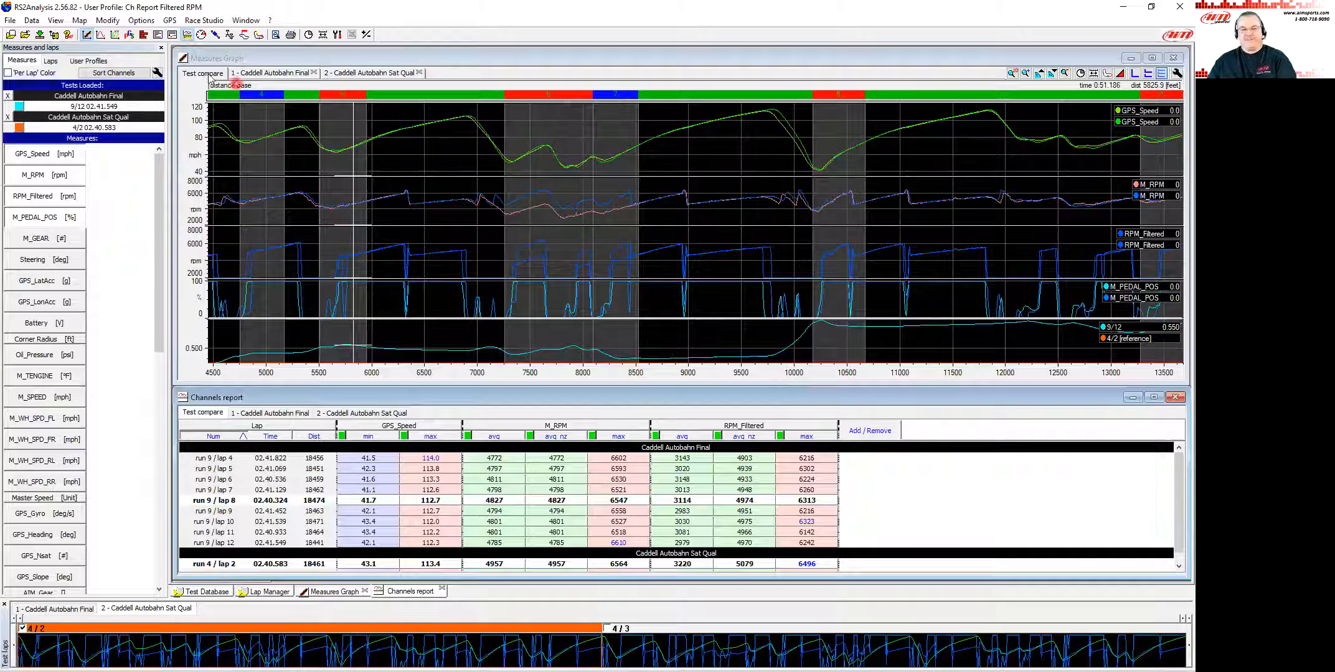
# Step: View each test separately in the Measures Graph, return to the test comparison and place the cursor at about 8567 feet
pyautogui.click(349, 74)
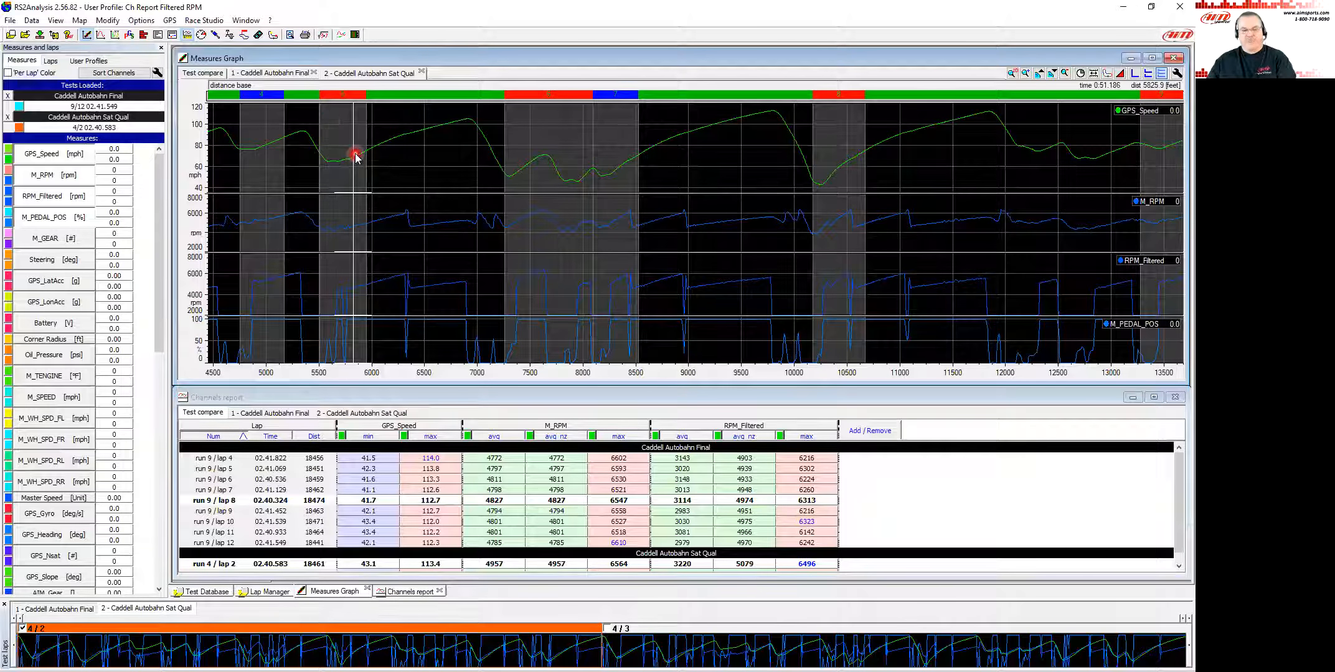
pyautogui.click(294, 76)
pyautogui.click(207, 73)
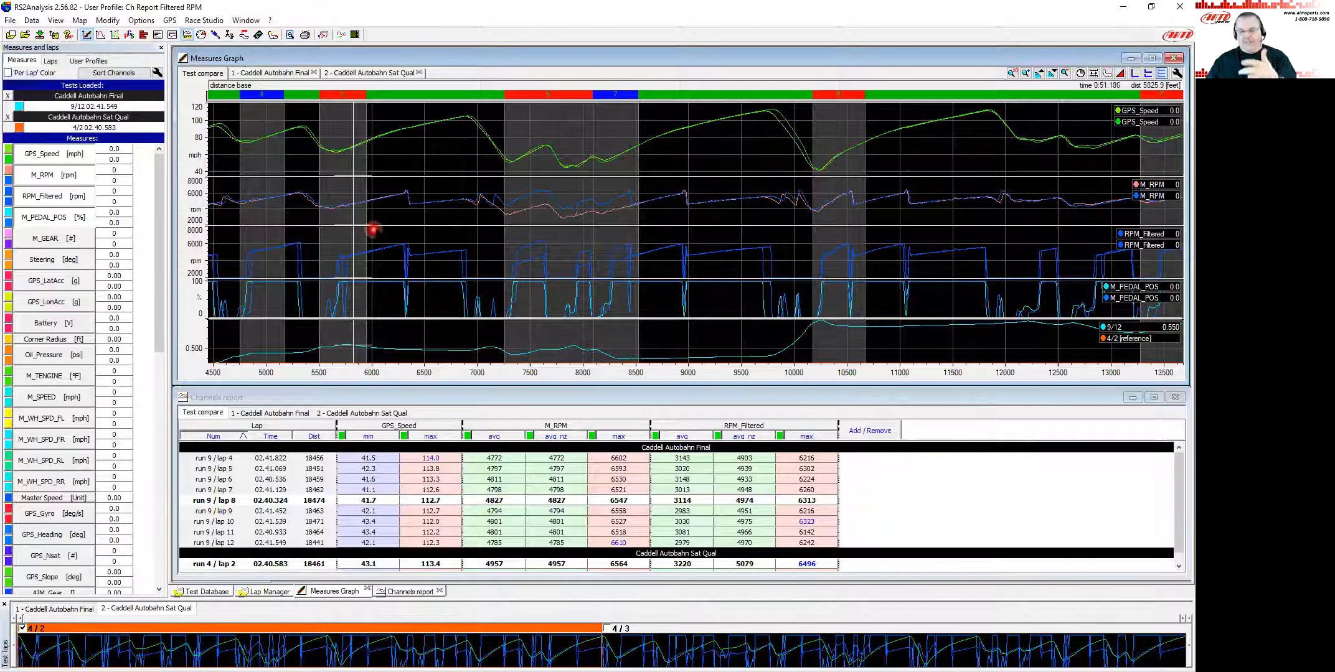
pyautogui.moveTo(617, 148); pyautogui.dragTo(643, 147)
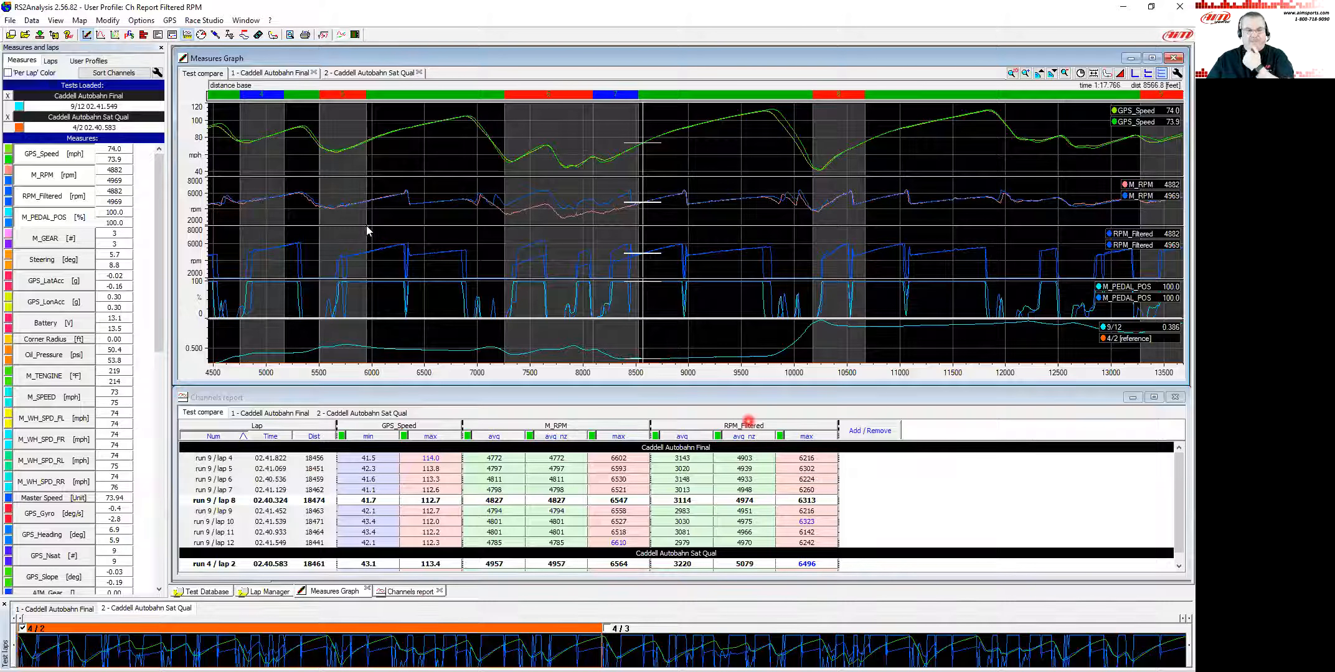
# Step: Close the Autobahn Sat Qual test and review the Channels report's printout, grouping and colour format settings
pyautogui.click(419, 73)
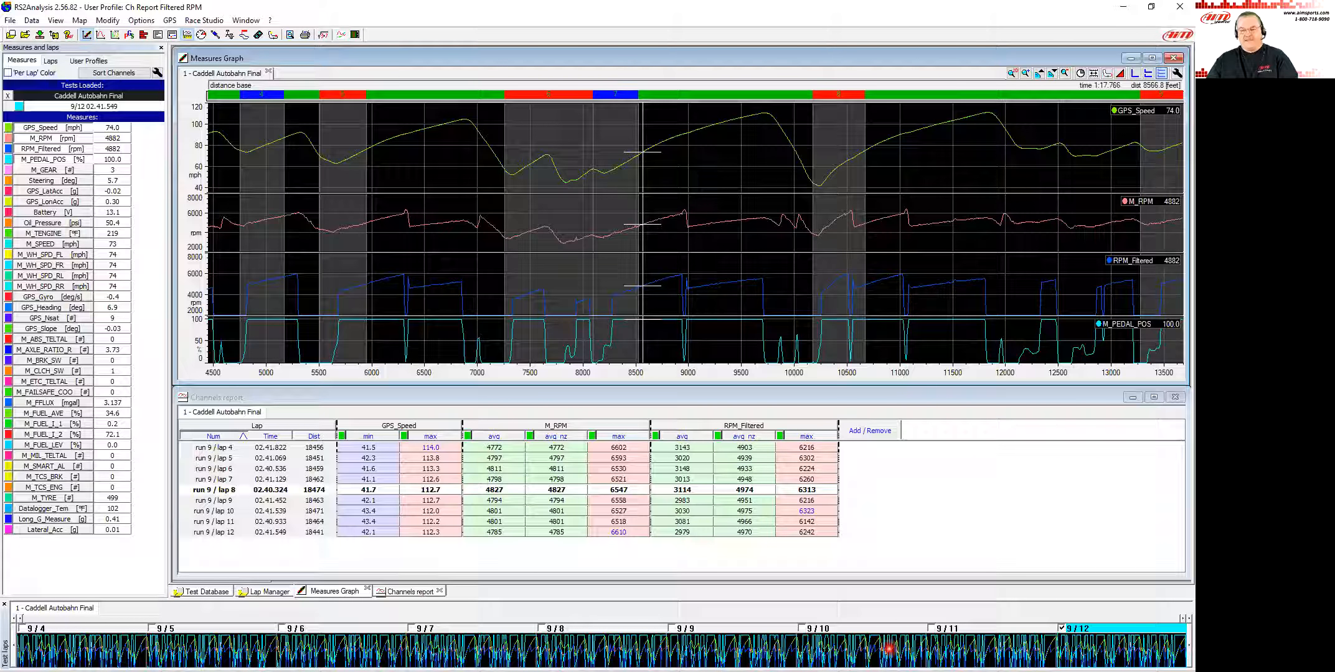
pyautogui.click(415, 400)
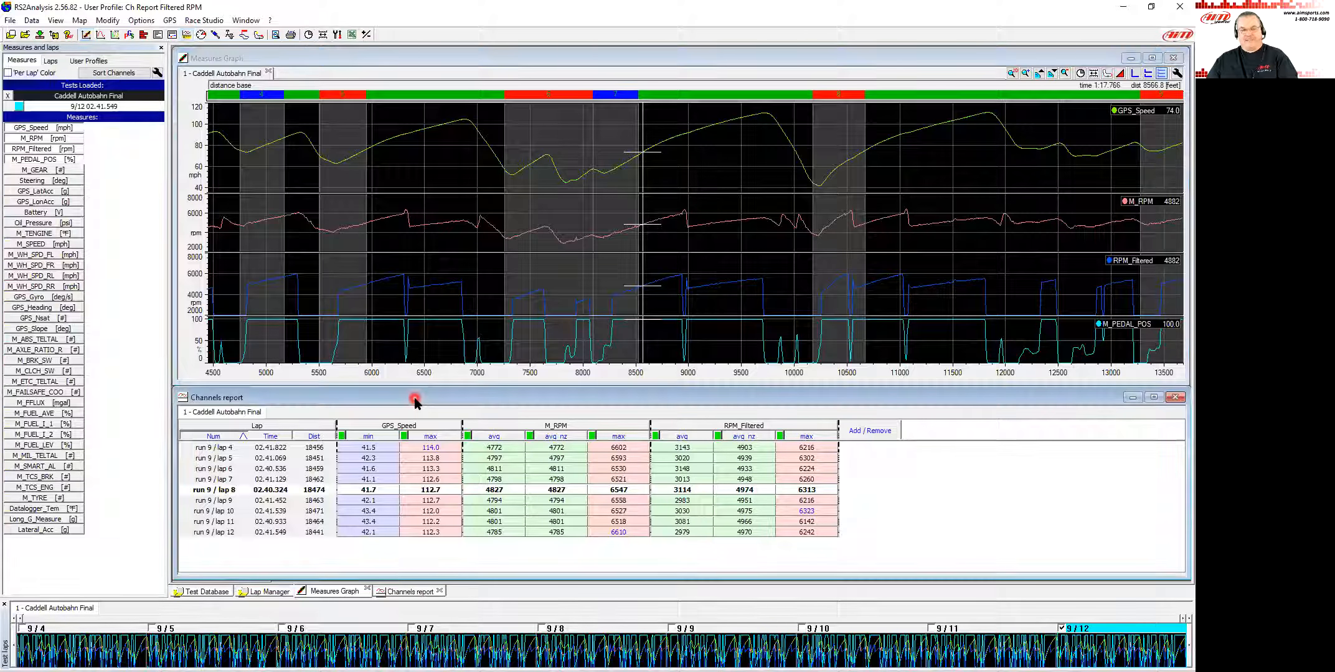
pyautogui.click(338, 36)
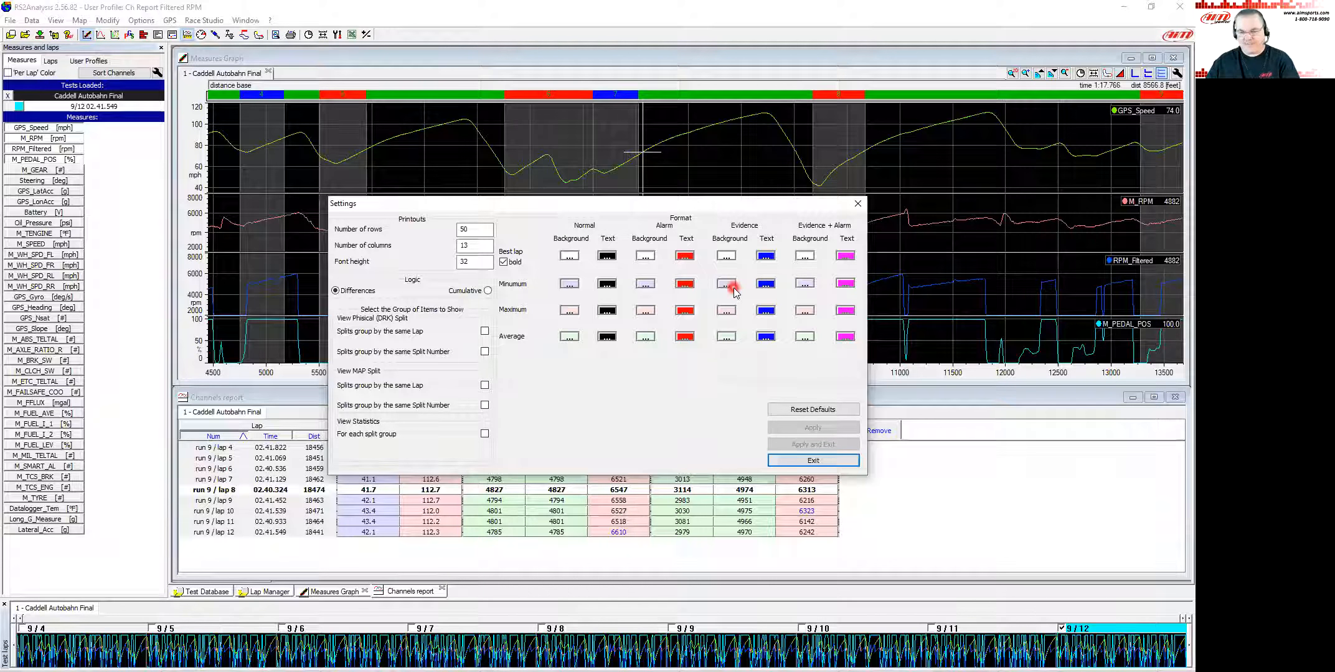
pyautogui.click(800, 460)
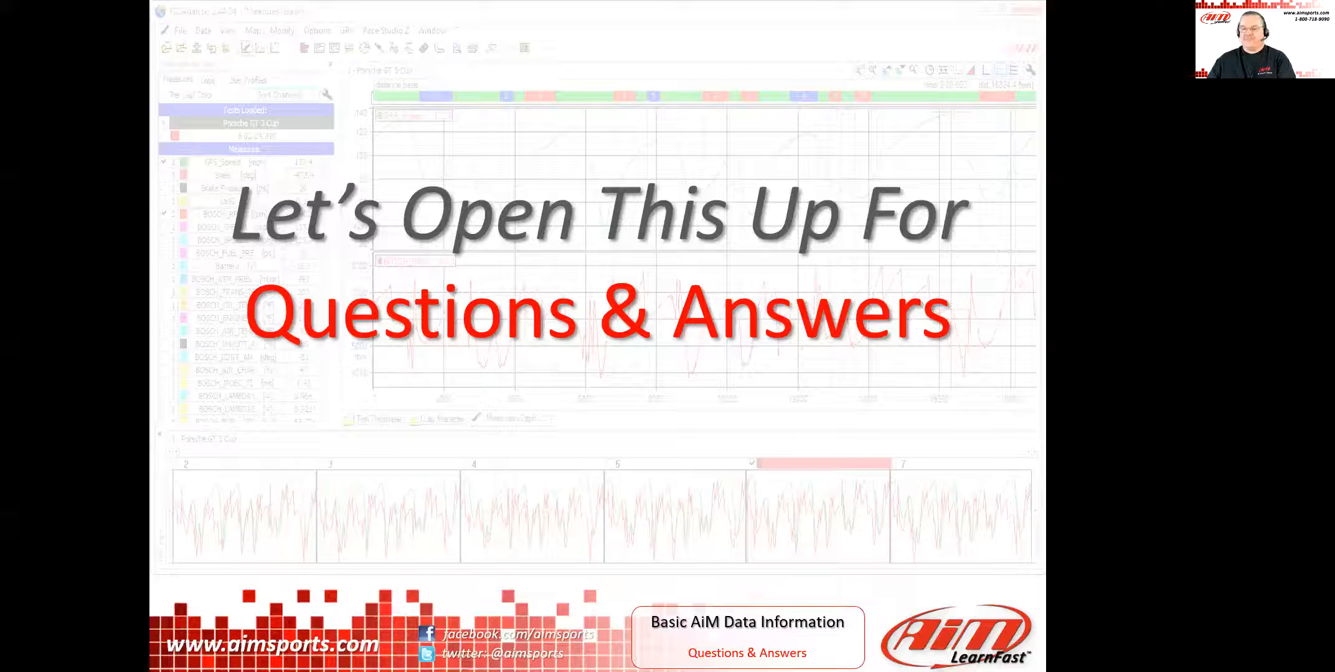
pyautogui.click(1102, 353)
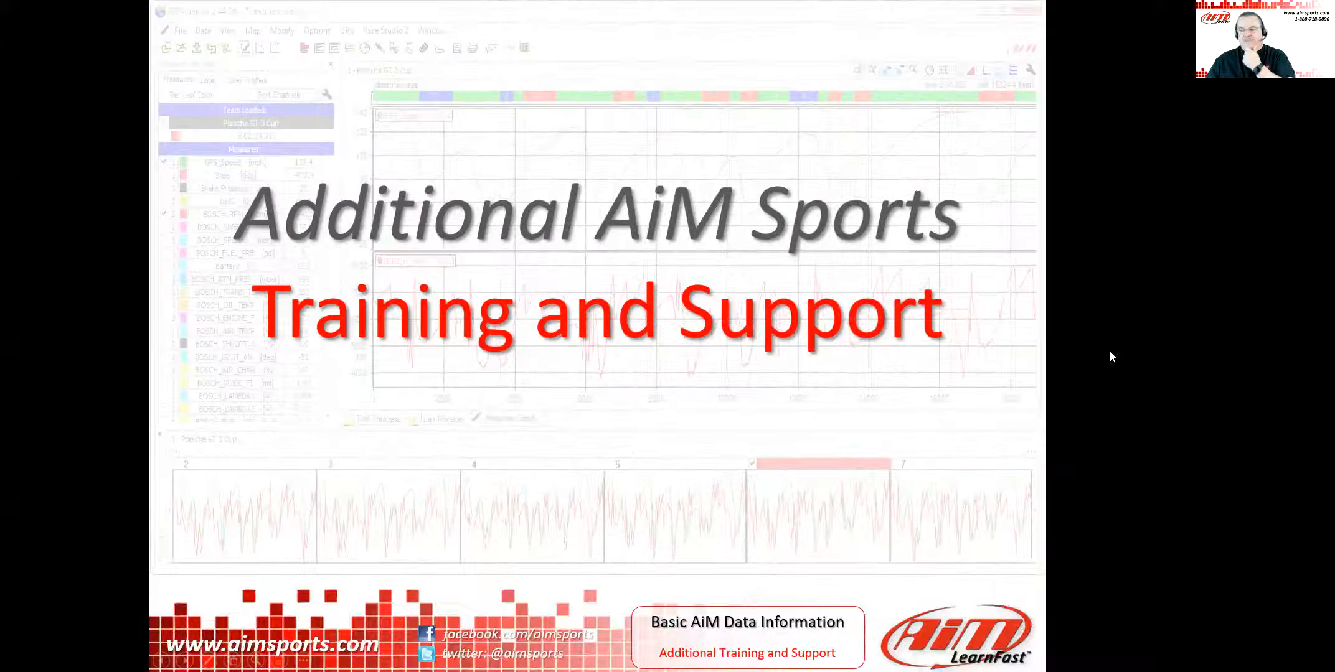